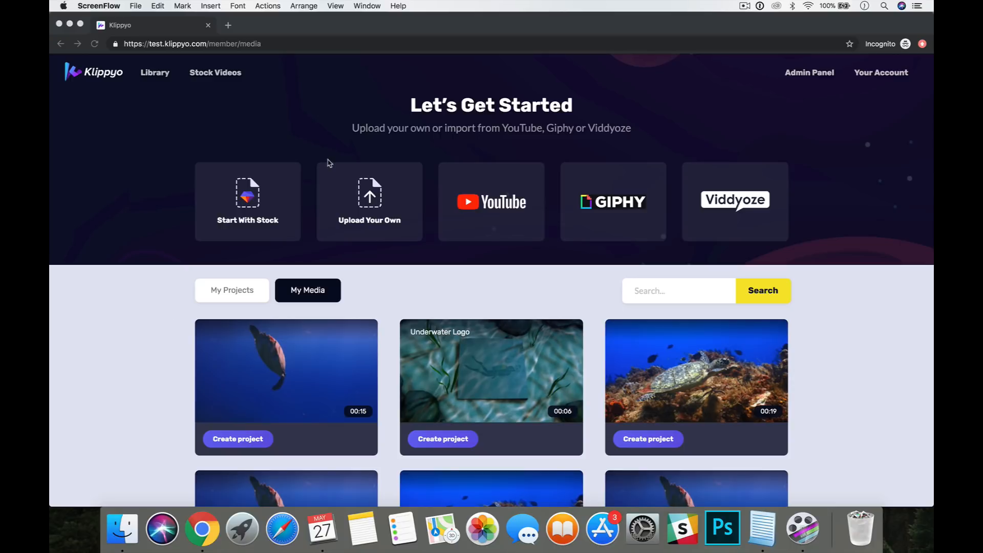
- Examine the upload, YouTube, Giphy and Viddyoze import options for starting a project, closing each one without importing anything
left_click(772, 159)
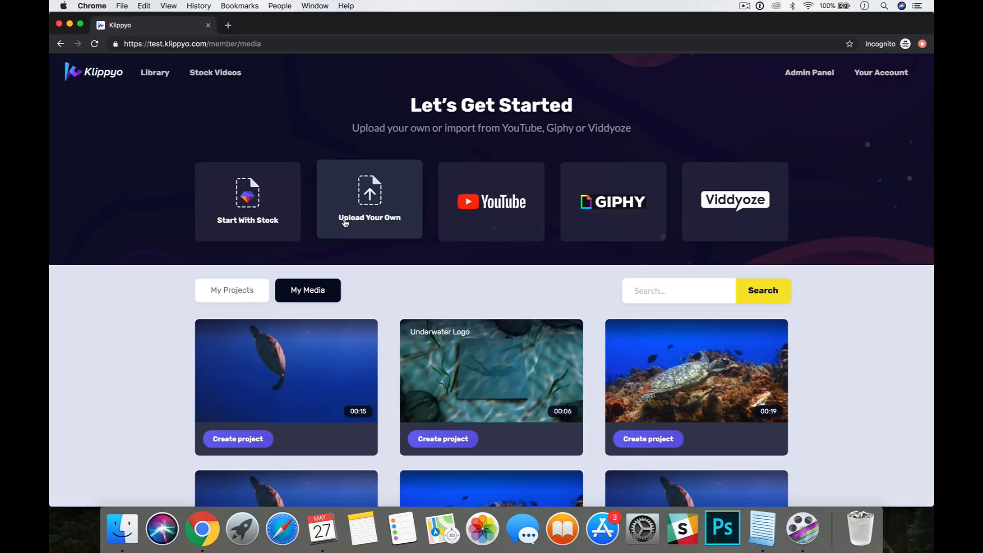
left_click(346, 222)
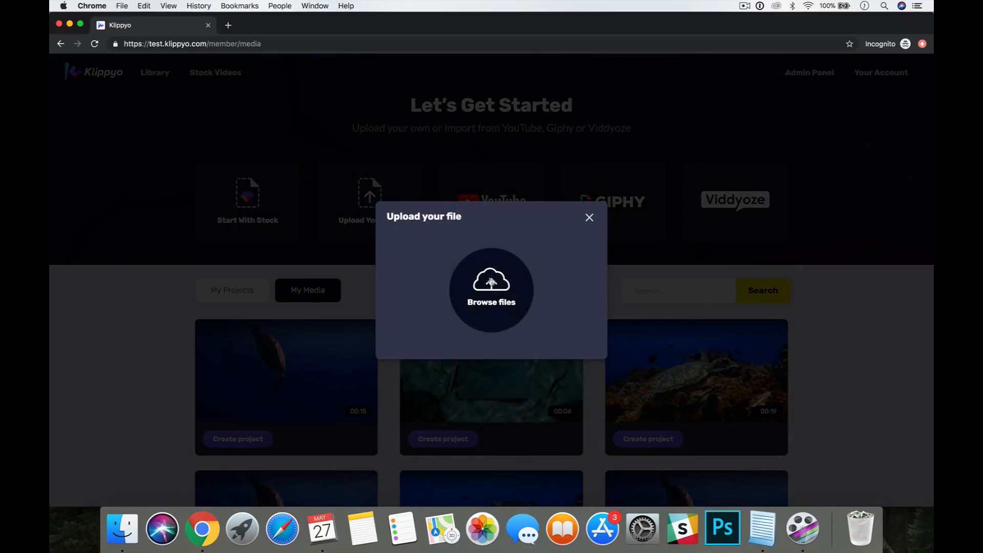
left_click(588, 217)
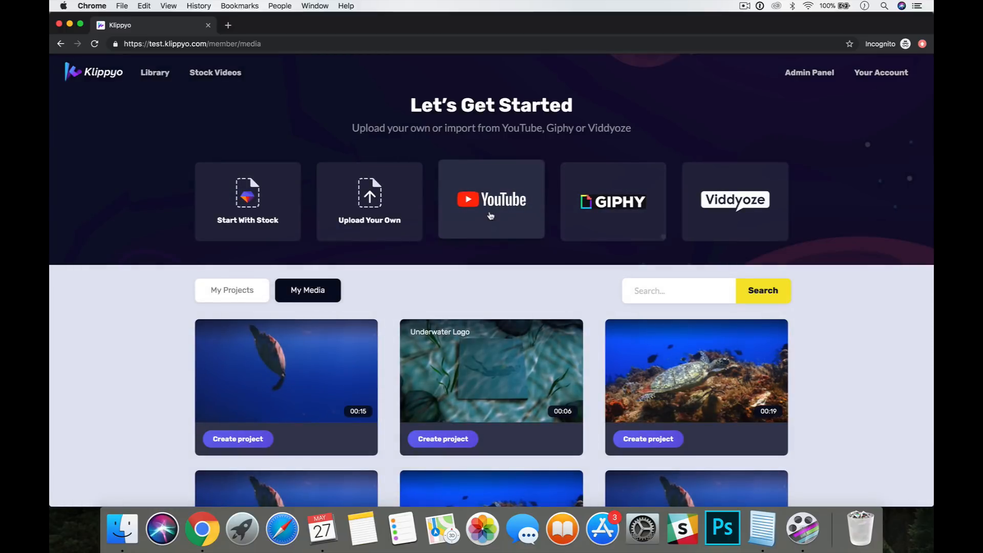
left_click(491, 216)
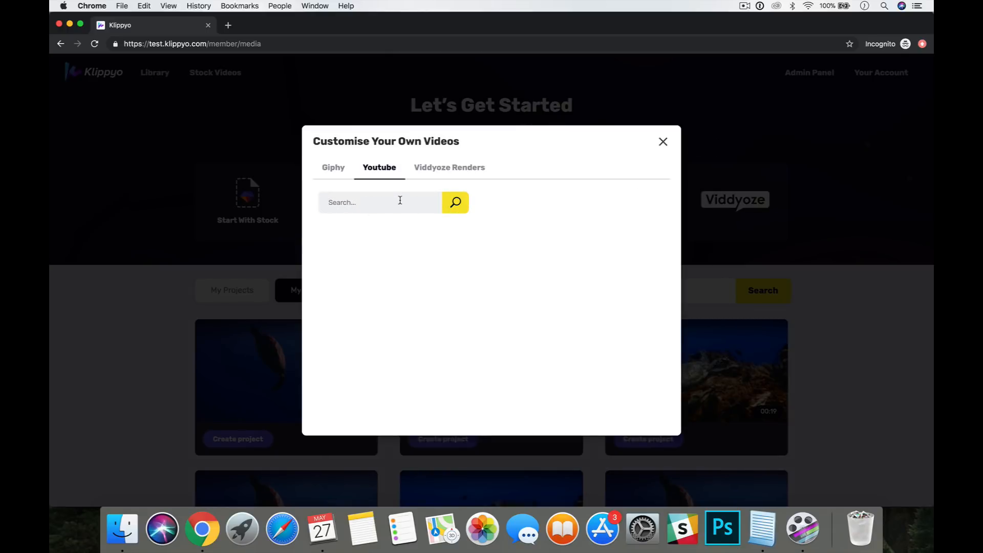
left_click(662, 142)
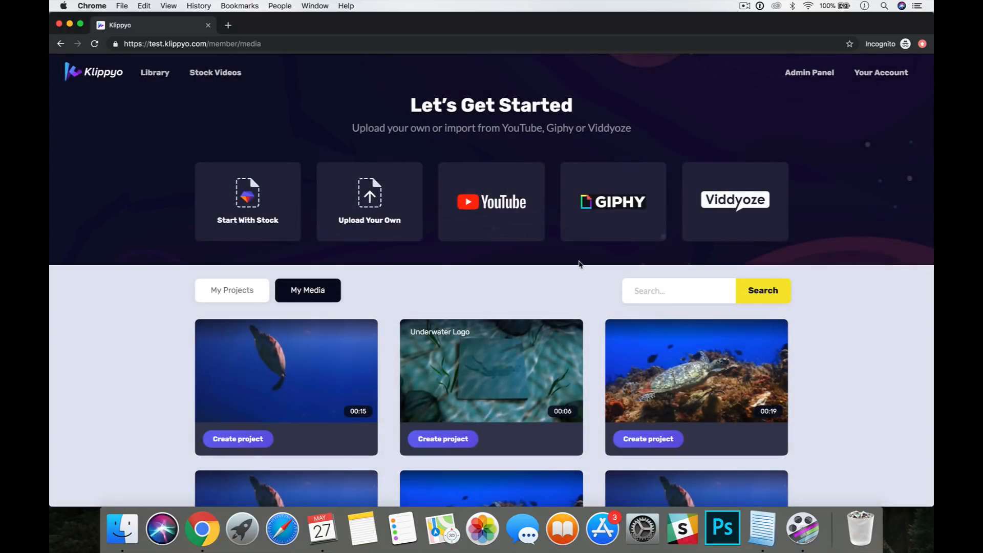
left_click(631, 202)
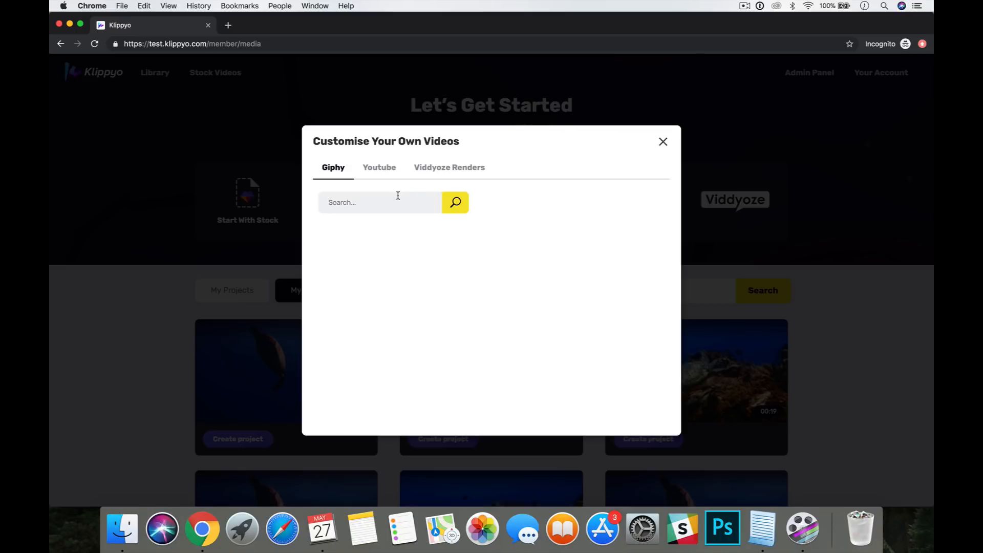
left_click(663, 142)
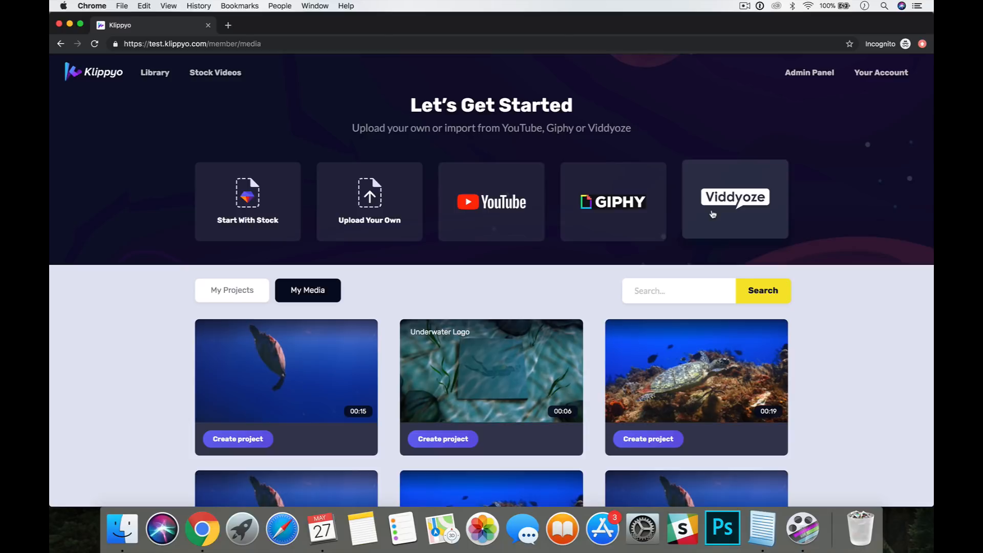
left_click(713, 214)
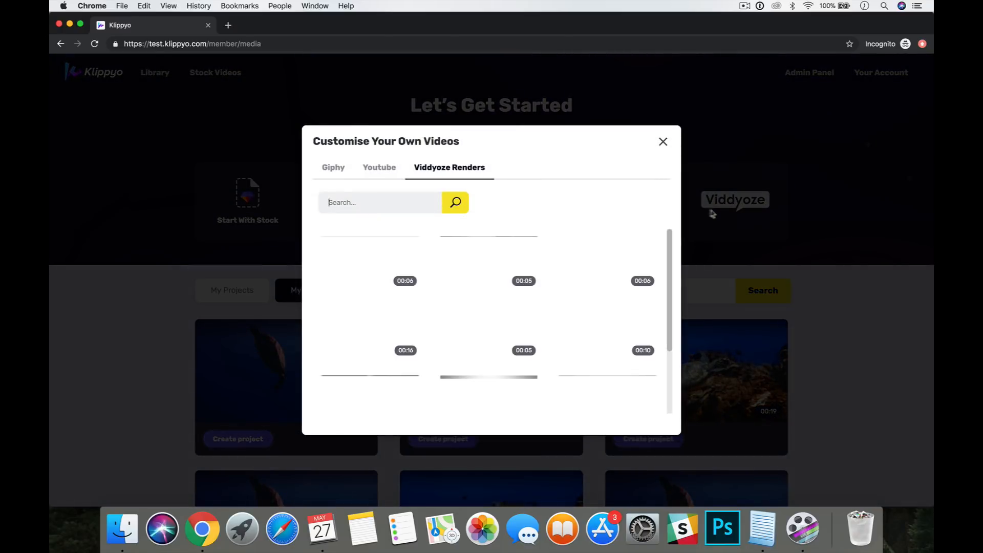
mouse_move(513, 261)
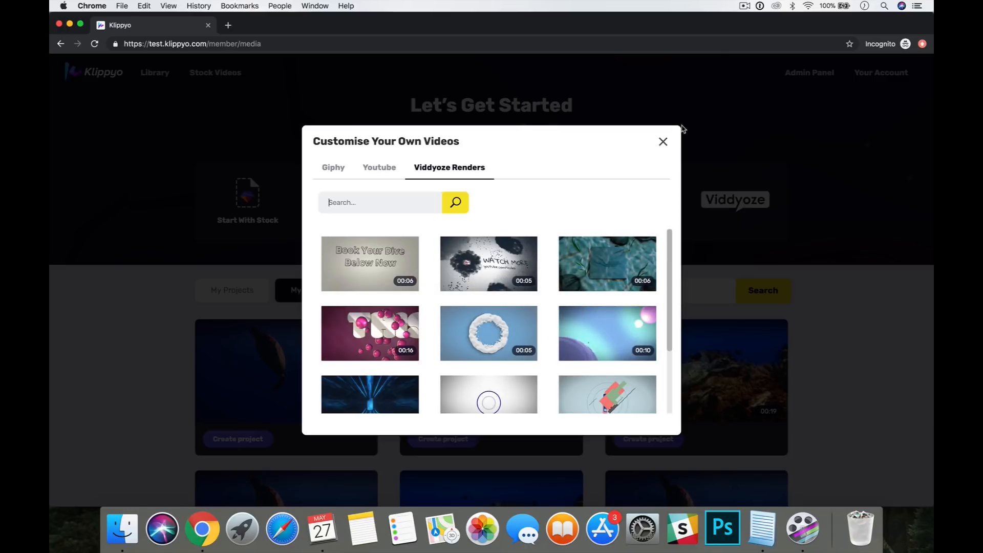
left_click(663, 141)
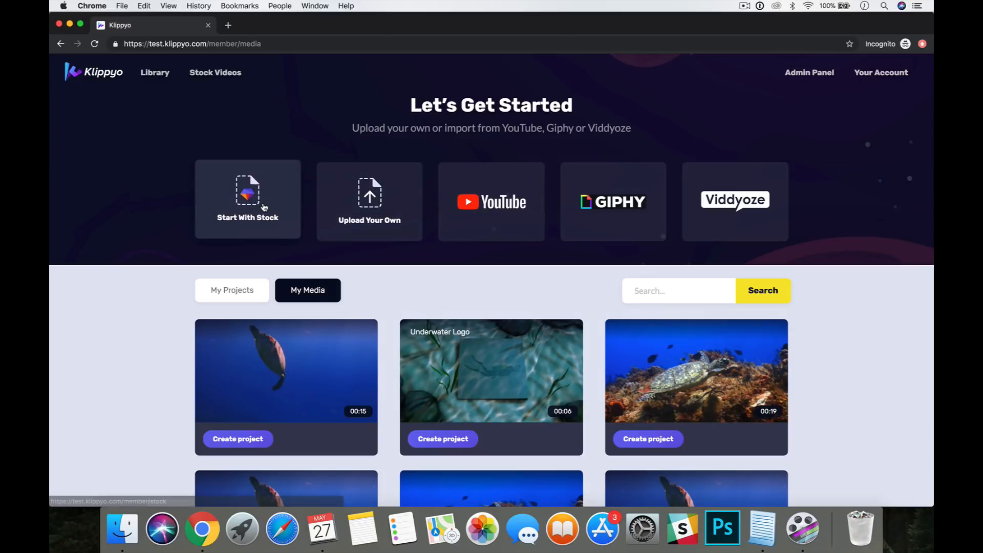
- Search the stock videos for "turtles" and start customising the clip "Hawksbill sea turtle swimming over a coral reef" that shows the whole turtle
left_click(264, 207)
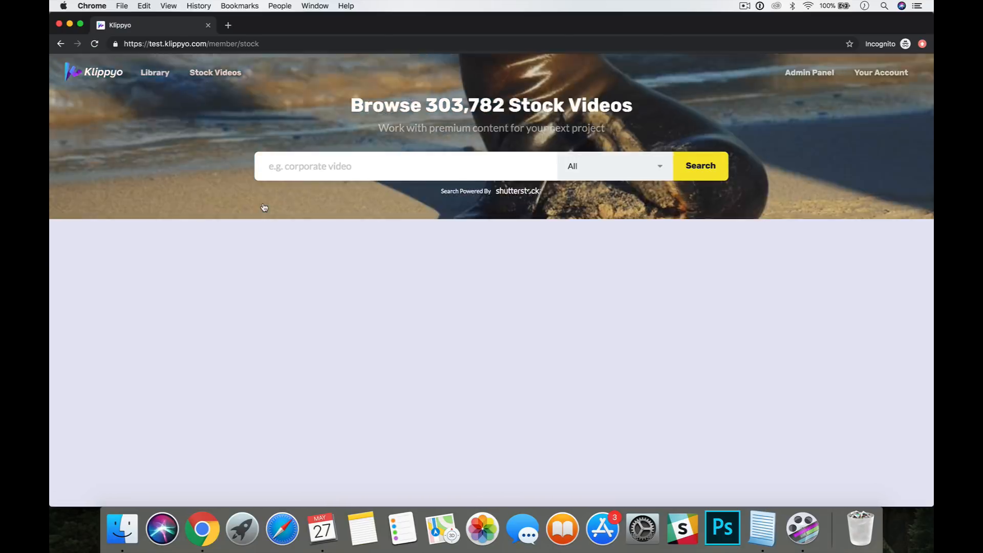
left_click(300, 166)
type("turtles")
key("Return")
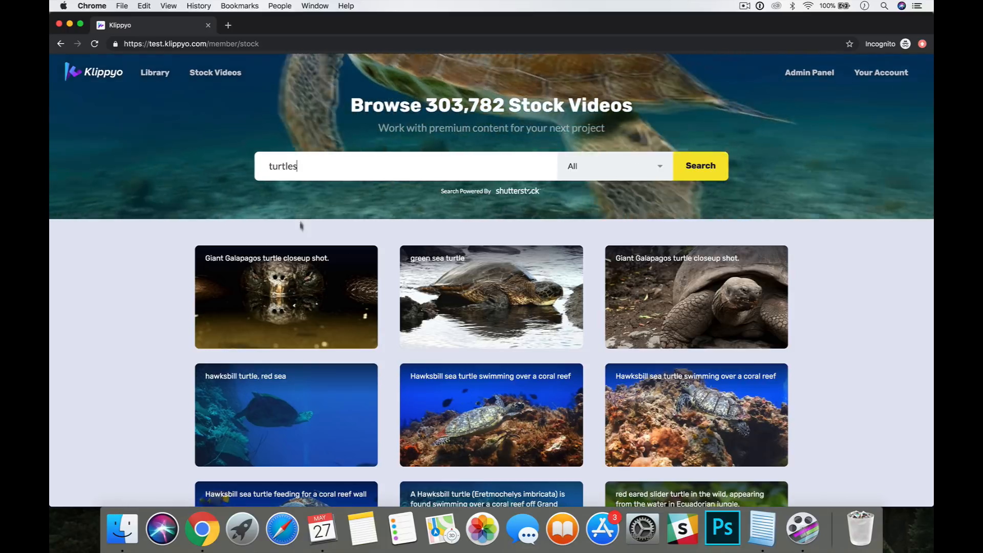
scroll(307, 289, "down", 2)
scroll(308, 289, "down", 3)
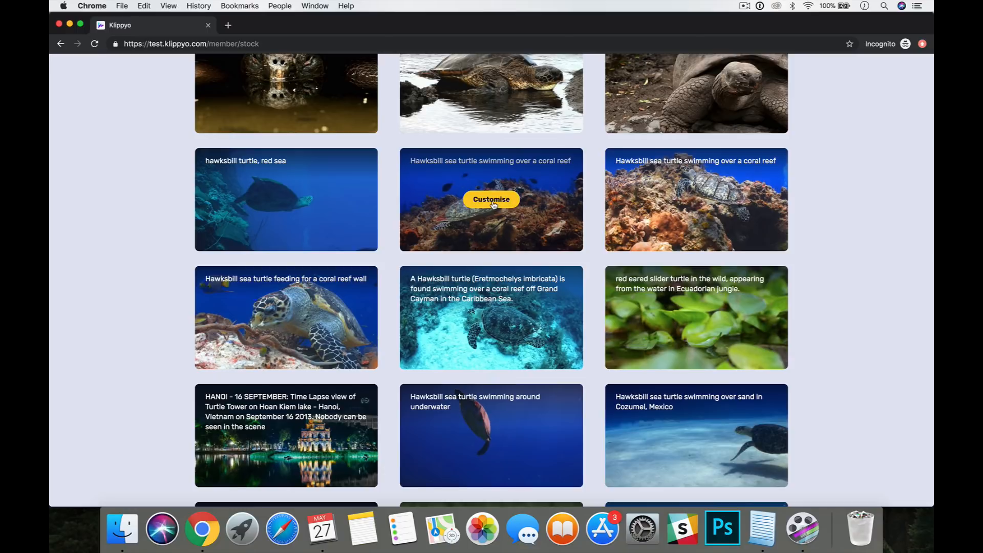
left_click(494, 204)
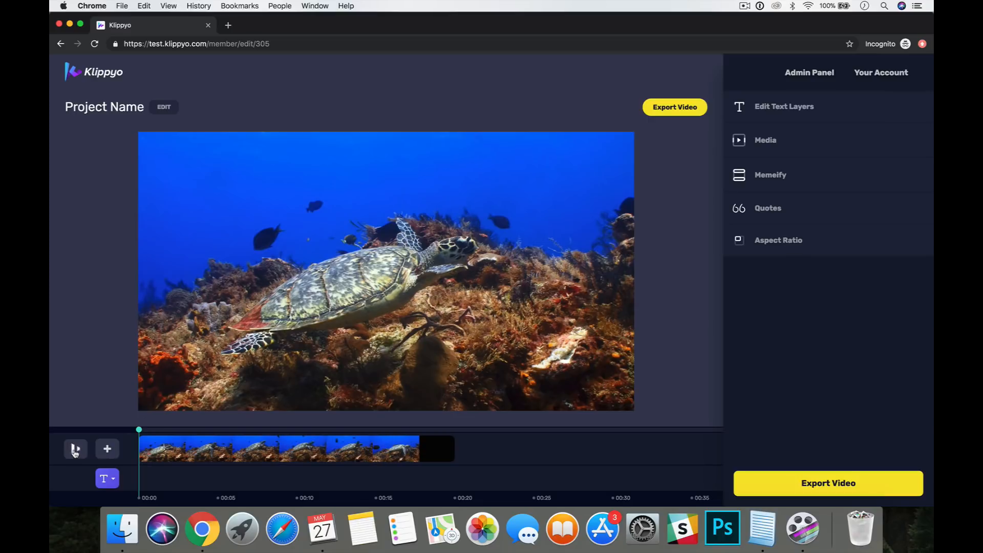
- Preview the turtle clip briefly and trim its end so the clip lasts about 7.5 seconds
left_click(76, 449)
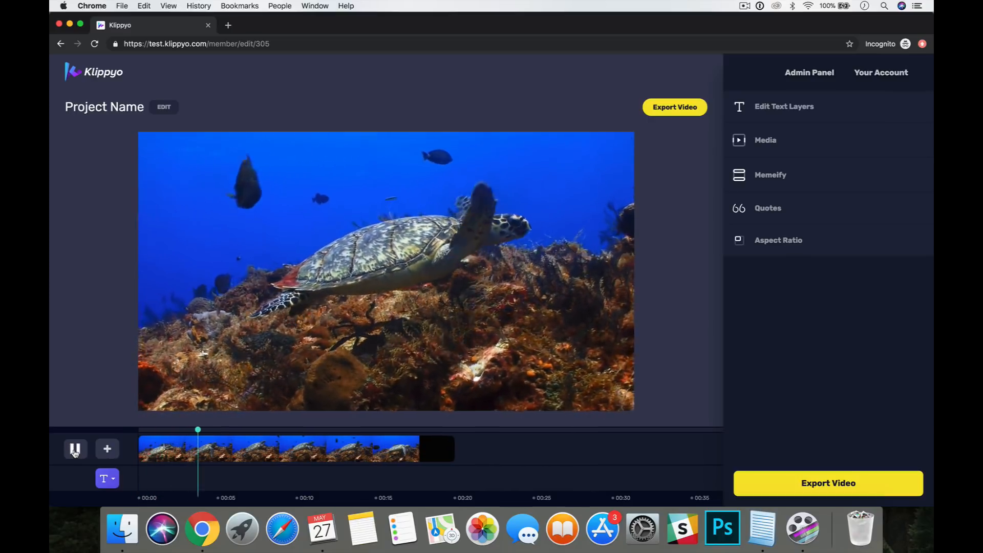
left_click(76, 449)
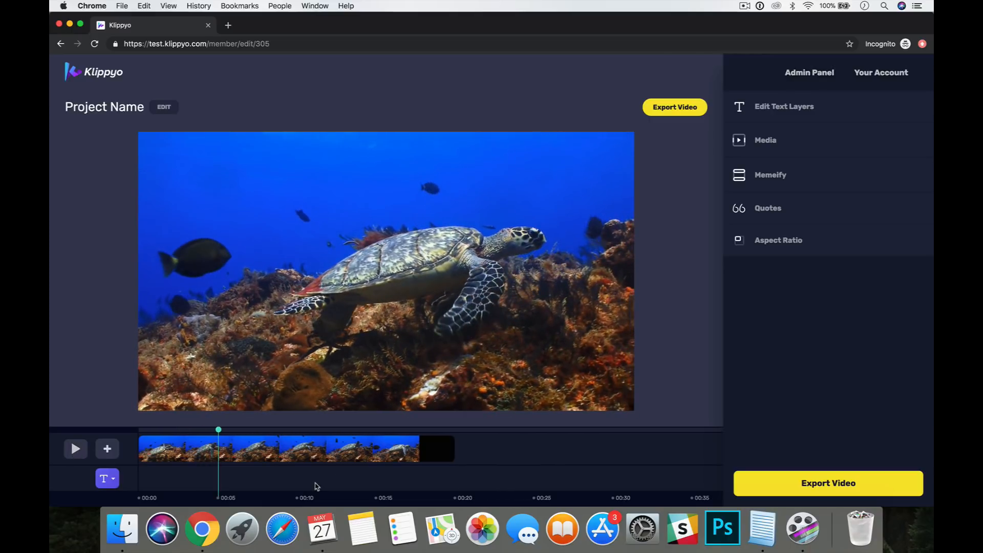
left_click(439, 461)
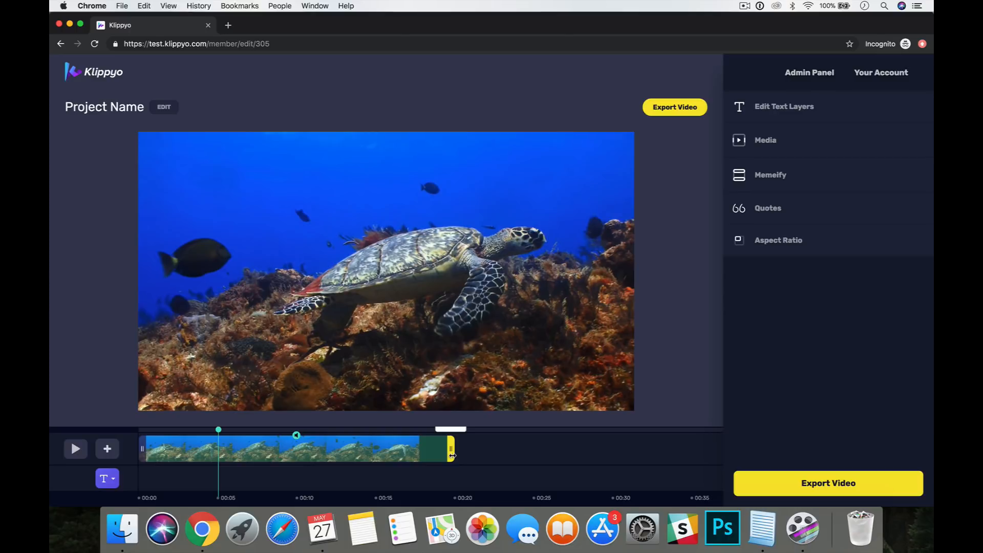
left_click_drag(453, 453, 256, 460)
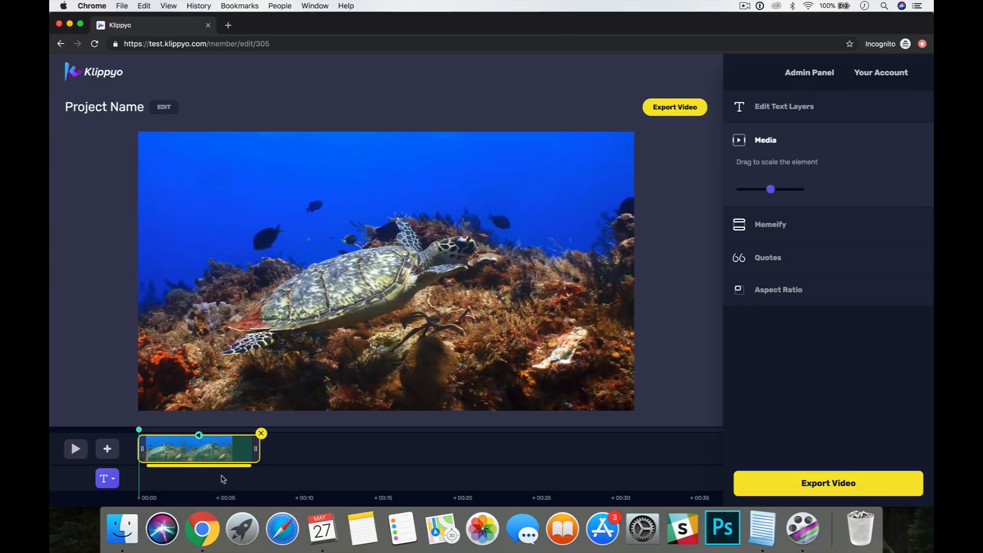
- Search the Viddyoze media for "underwater" and add the 6-second underwater logo clip to the timeline
left_click(106, 450)
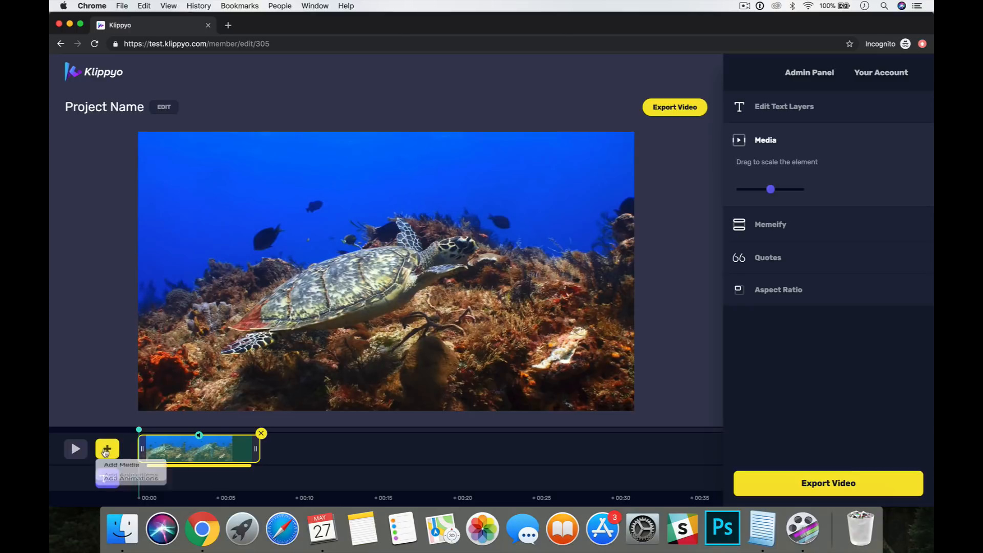
left_click(120, 465)
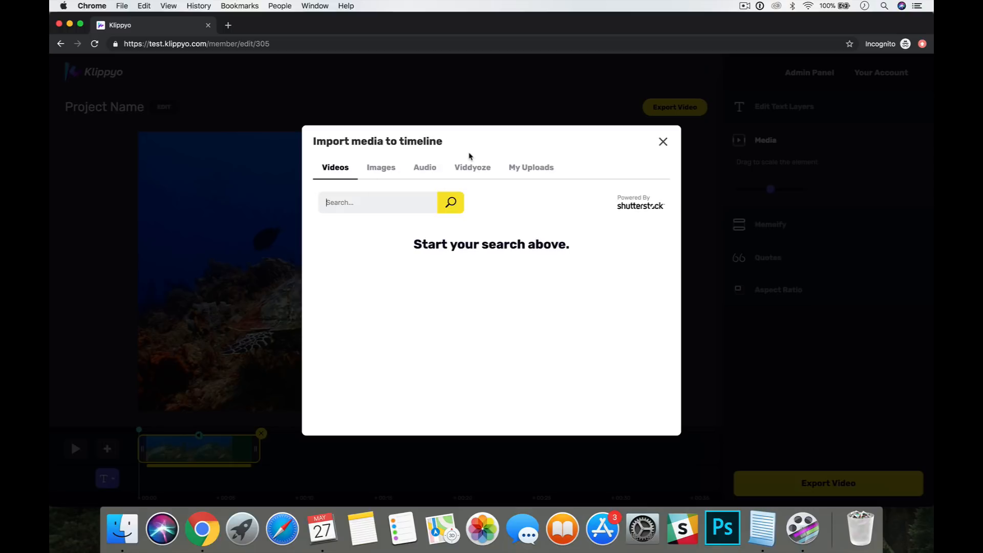
left_click(467, 169)
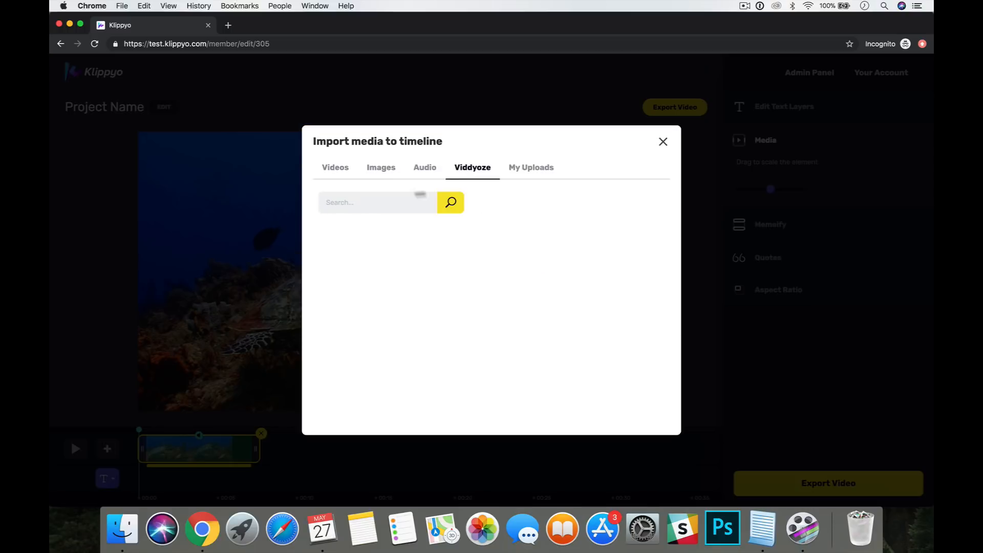
left_click(399, 196)
type("underwater")
key("Return")
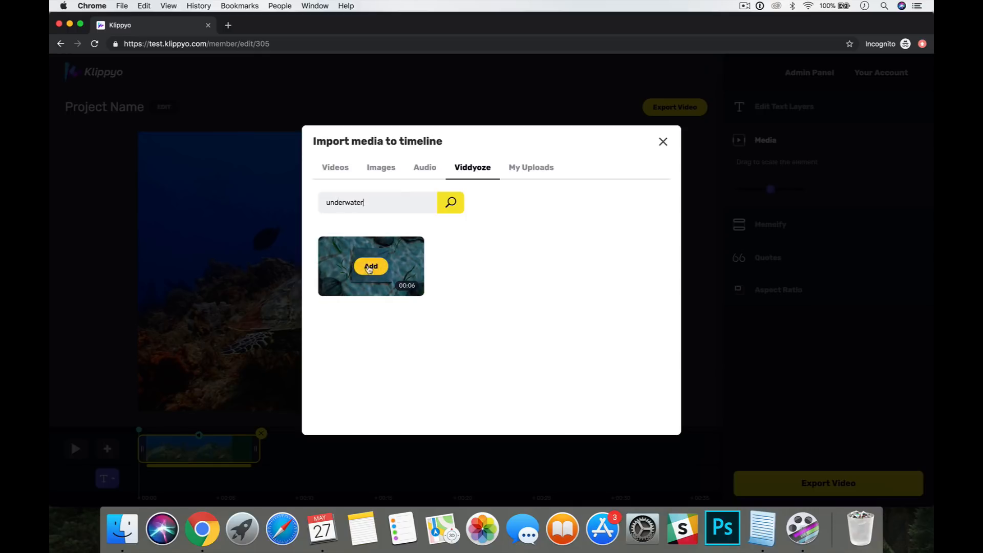
left_click(369, 269)
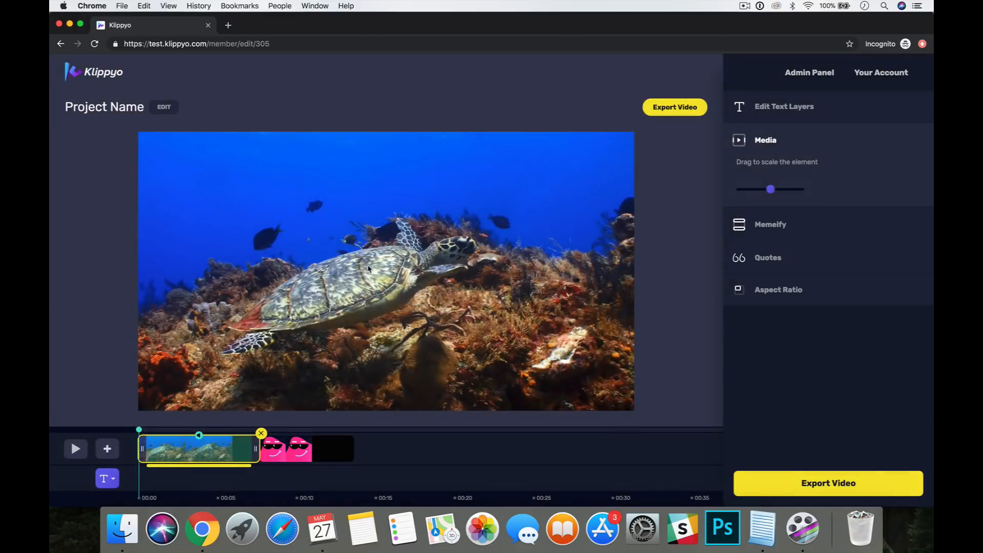
- Move the underwater logo clip ahead of the turtle clip on the timeline and play the sequence from the start
left_click(306, 454)
left_click_drag(306, 455, 167, 463)
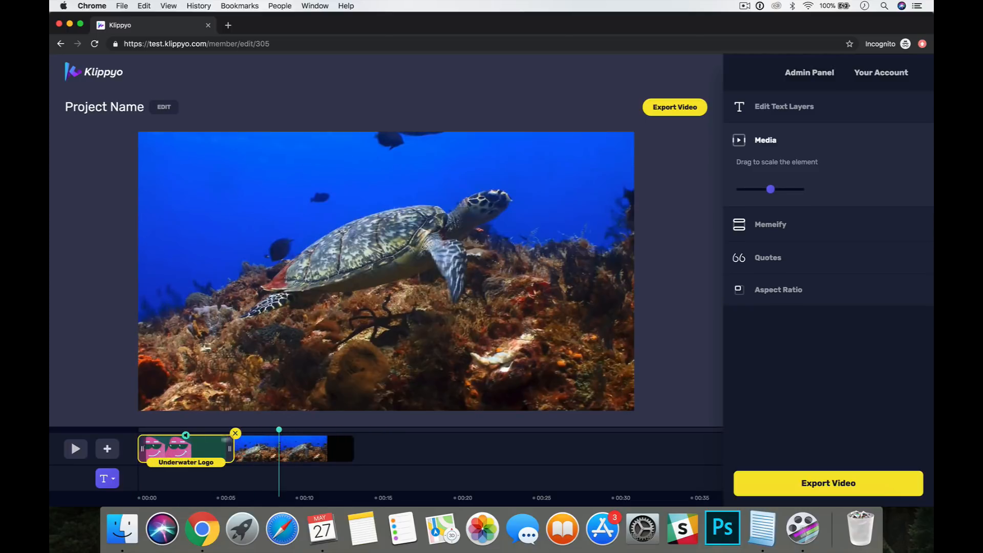
left_click(141, 432)
left_click(75, 449)
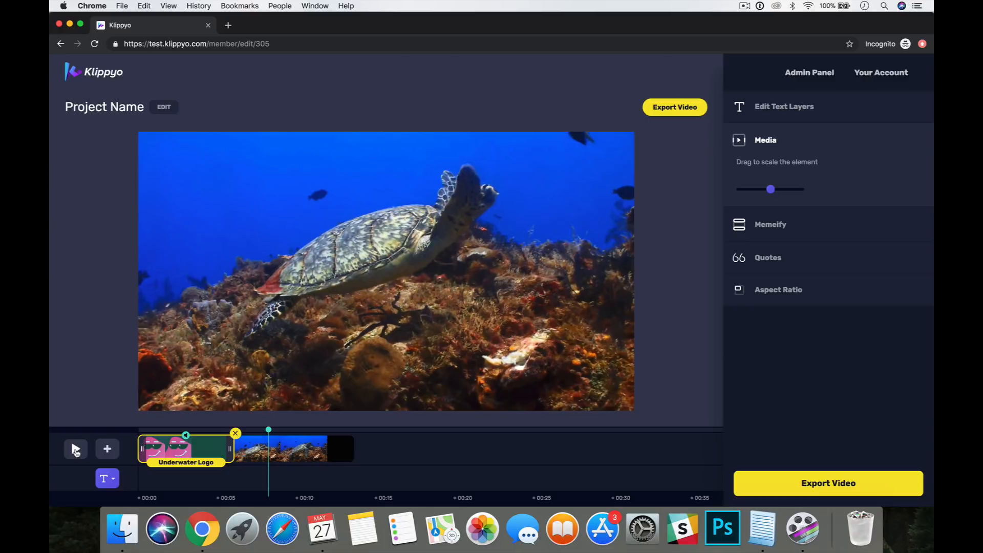
- Search the Shutterstock videos for "turtles" and add the 15-second clip of a turtle swimming in open blue water to the timeline
left_click(107, 449)
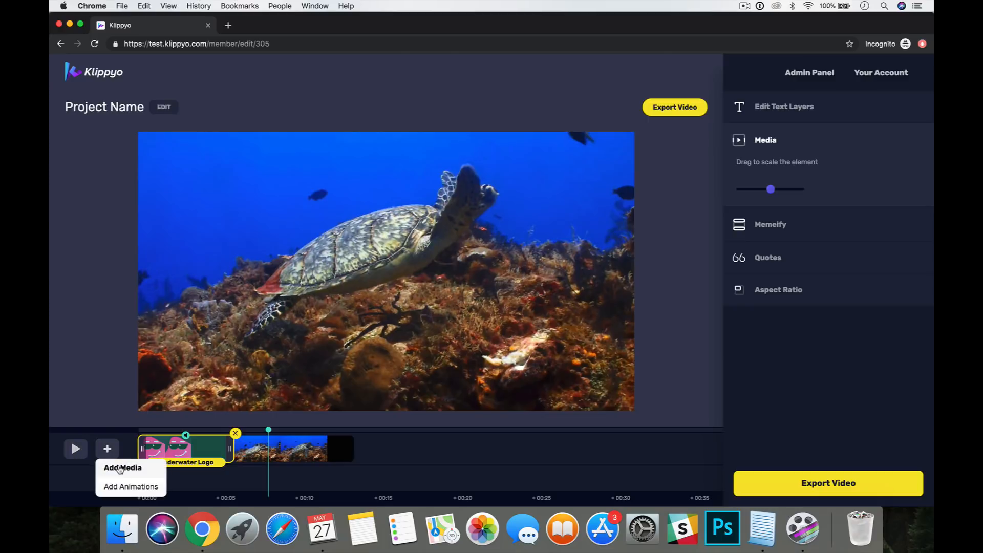
left_click(121, 467)
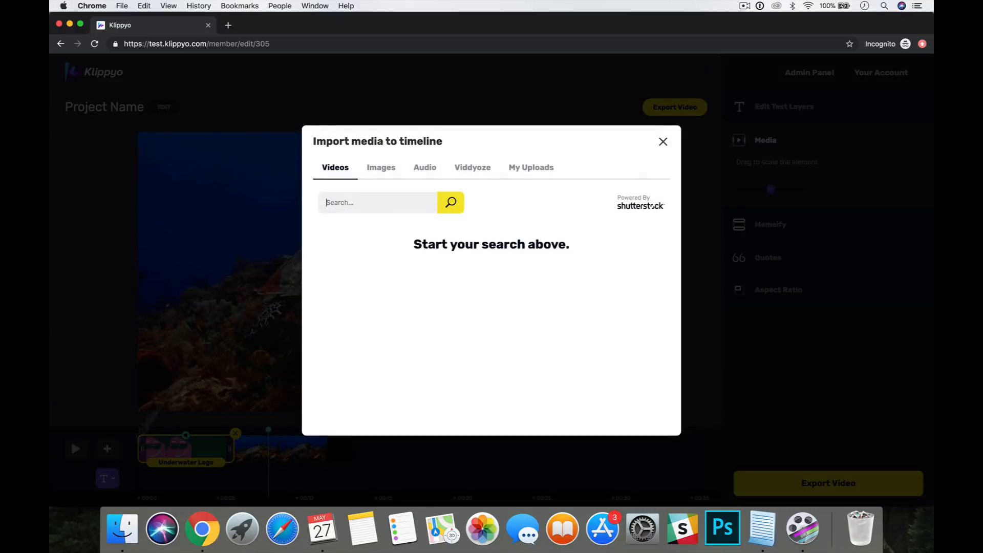
left_click(470, 174)
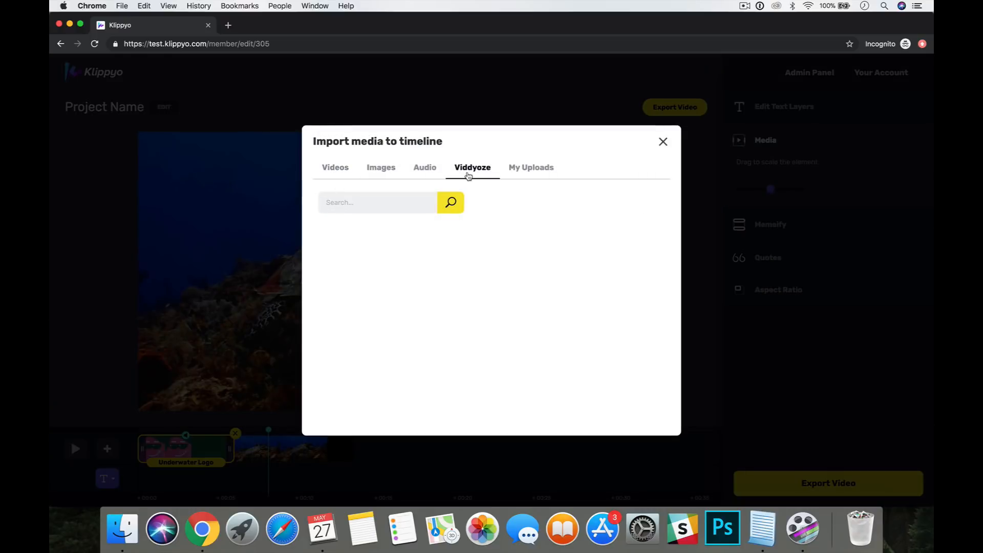
left_click(338, 177)
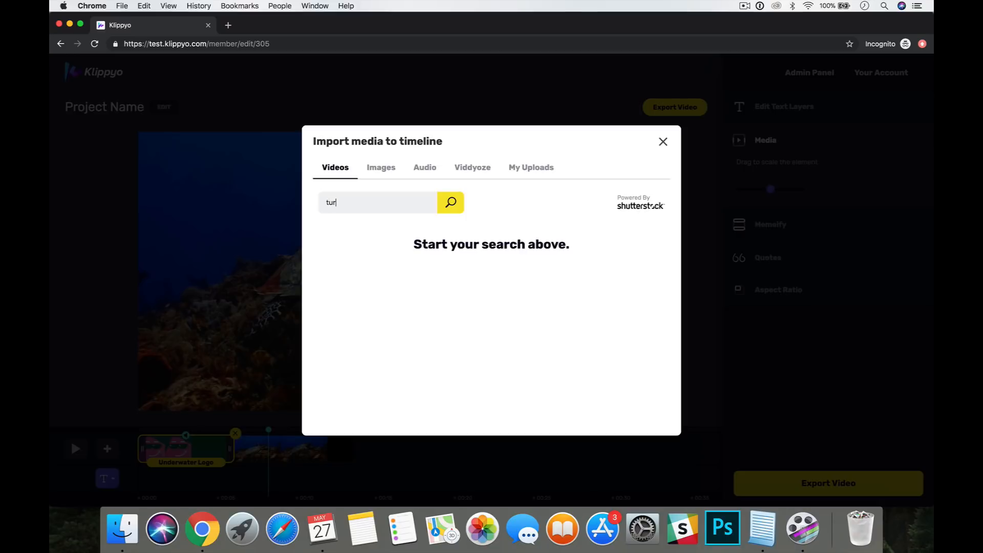
type("turtles")
key("Return")
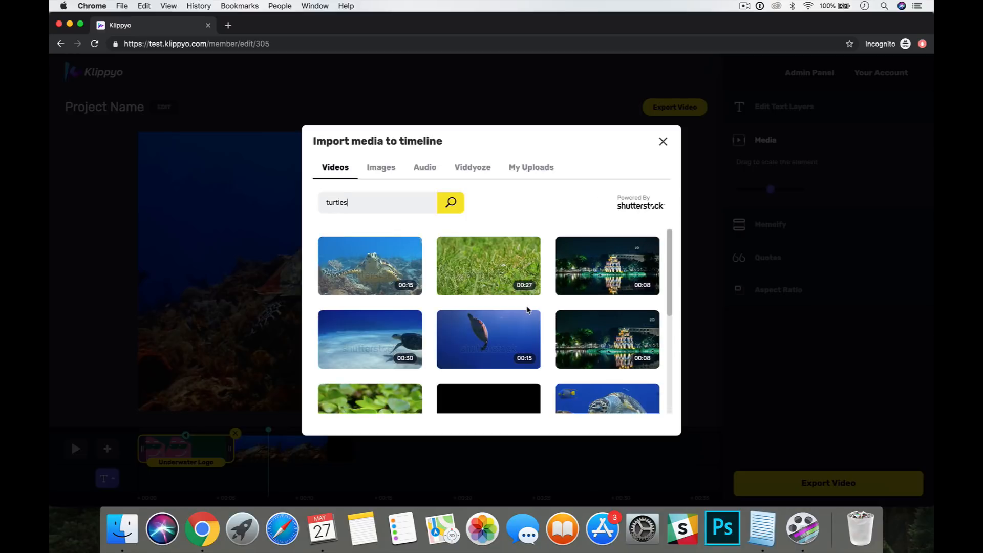
scroll(527, 310, "down", 1)
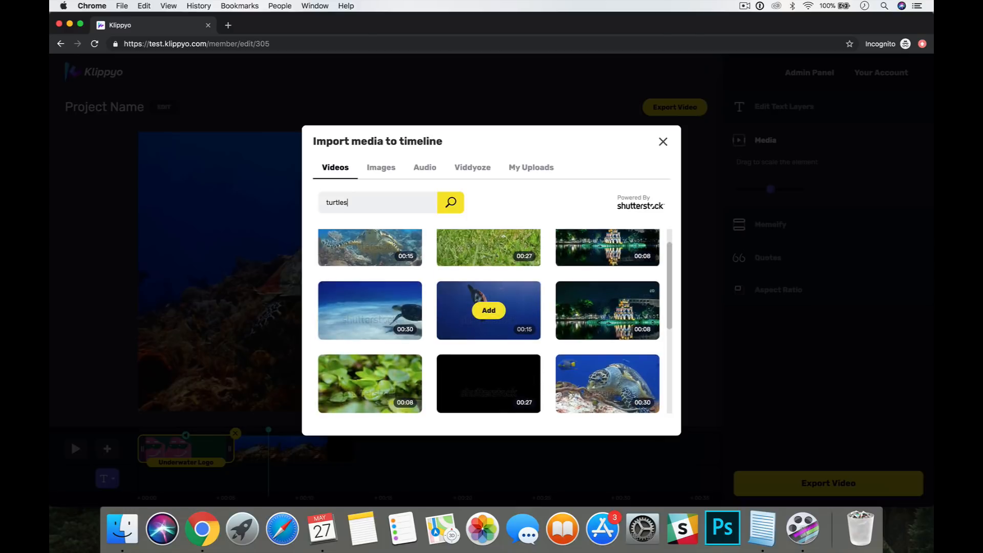
left_click(487, 311)
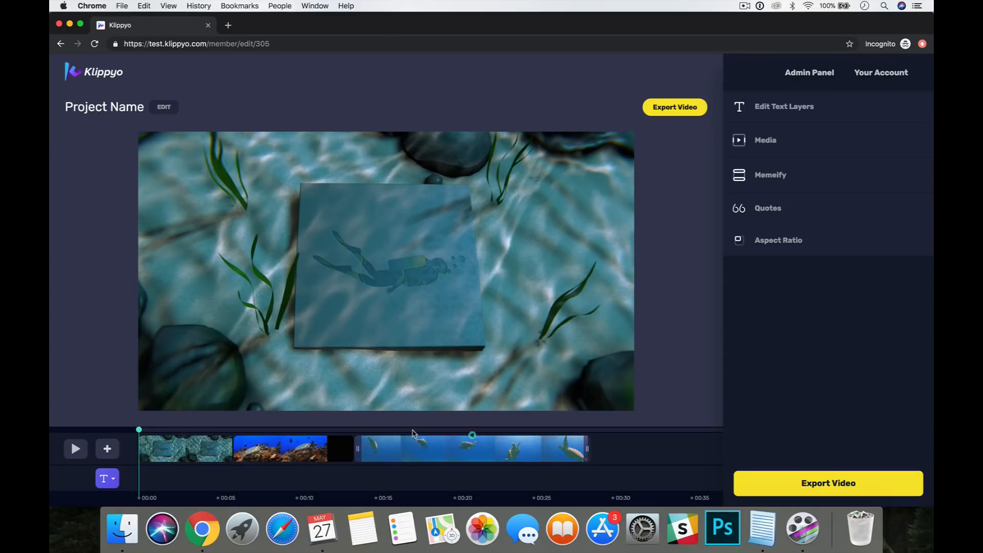
- Enlarge the open-water turtle clip slightly and reposition it so it fills the frame
left_click(413, 431)
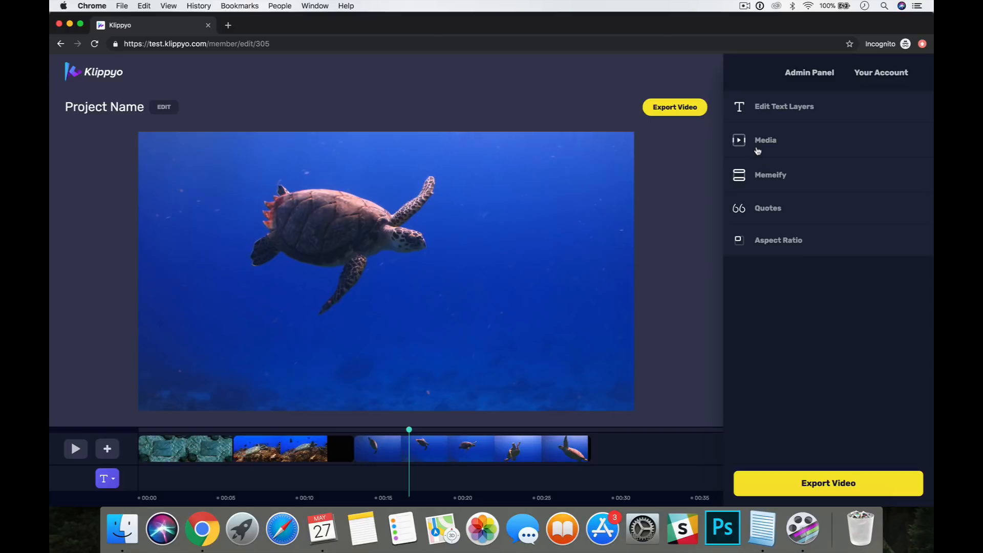
left_click(459, 454)
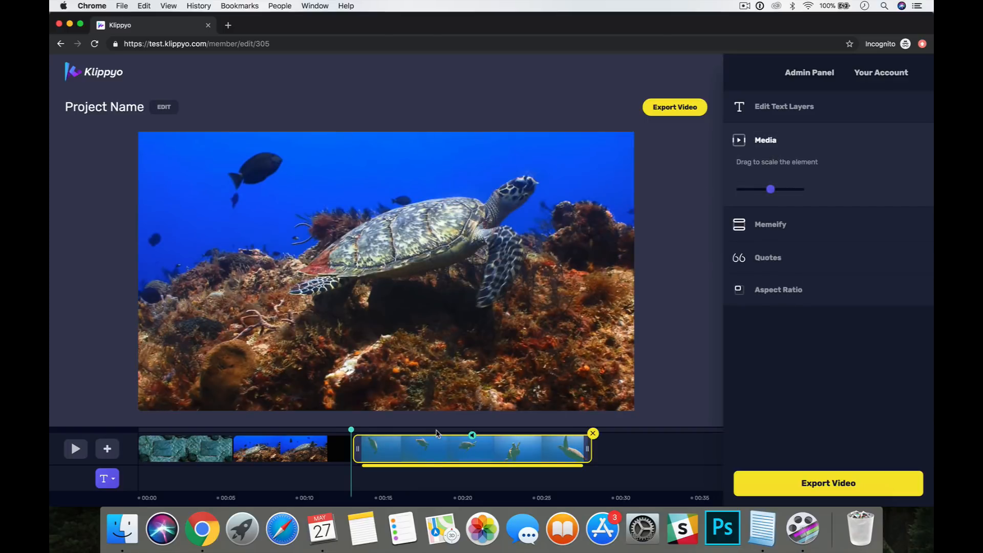
left_click(435, 431)
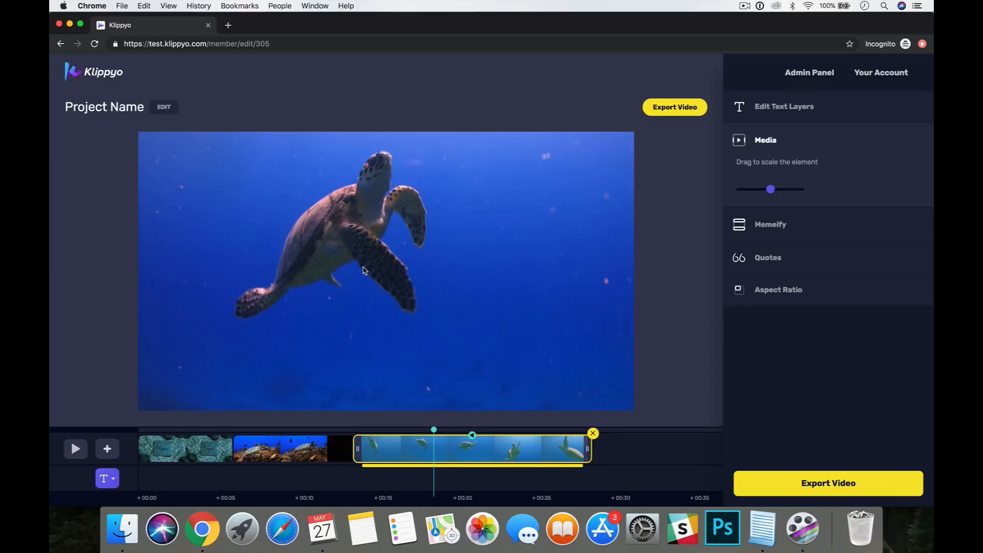
left_click(774, 190)
mouse_move(510, 261)
left_mouse_down()
mouse_move(508, 284)
mouse_move(504, 259)
left_mouse_up()
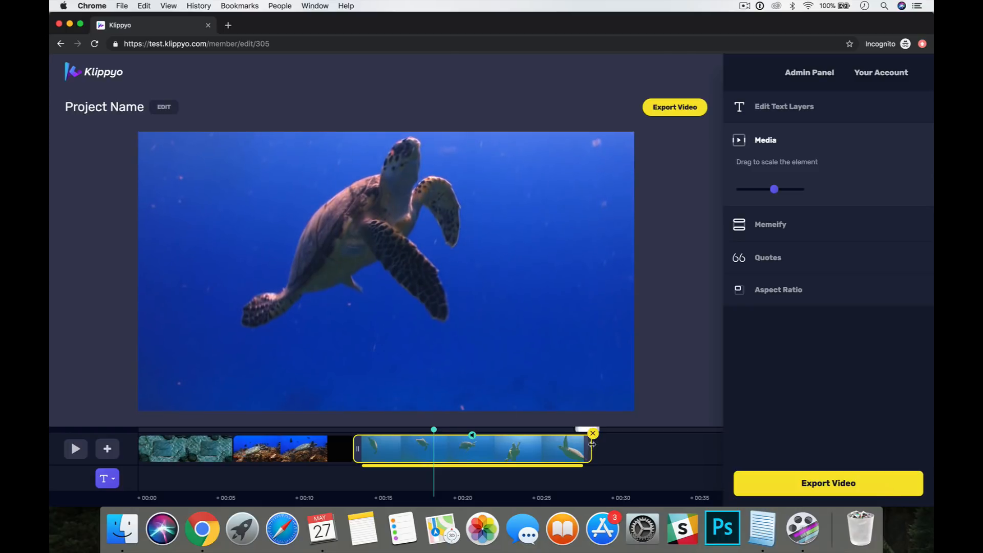
- Trim the end of the open-water turtle clip so it lasts about 5.5 seconds, and preview the result
left_click_drag(587, 449, 439, 450)
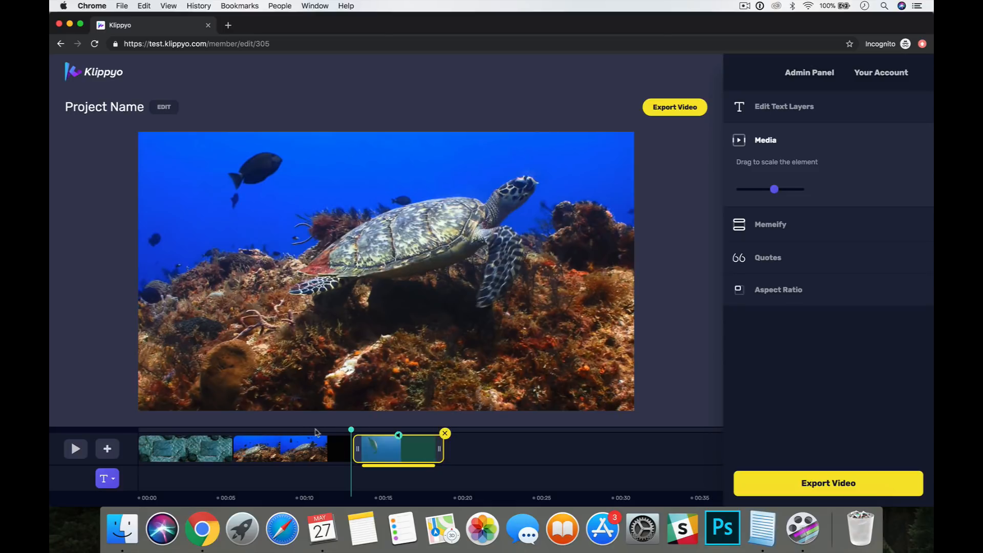
left_click(325, 431)
left_click(76, 449)
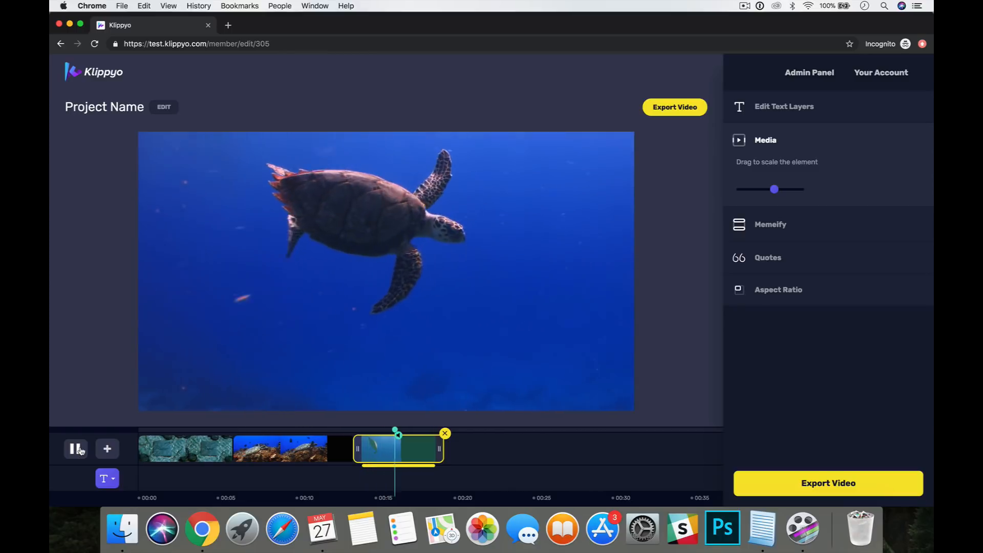
left_click(78, 450)
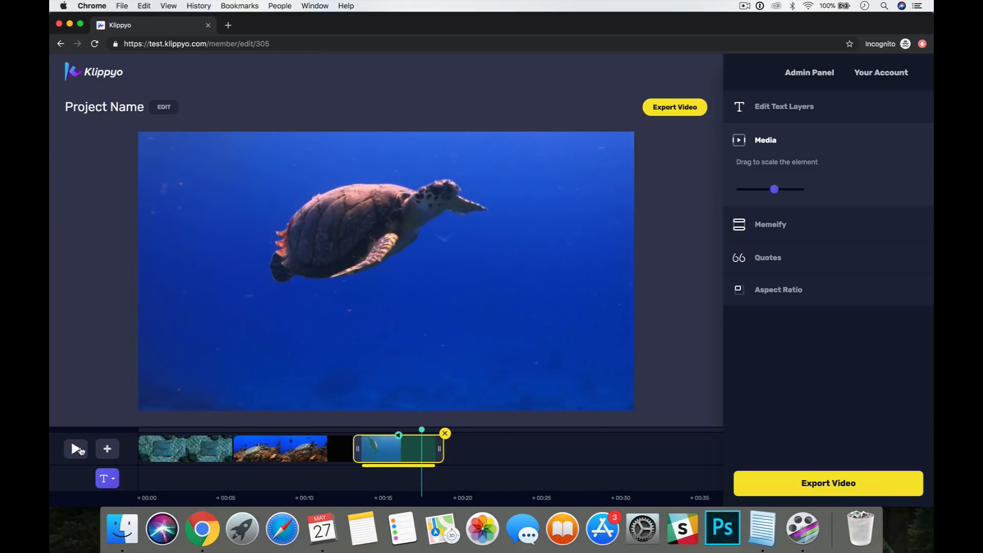
- Search the Shutterstock videos for "shark" and add the 8-second clip of a diver among sharks to the timeline
left_click(107, 448)
left_click(132, 469)
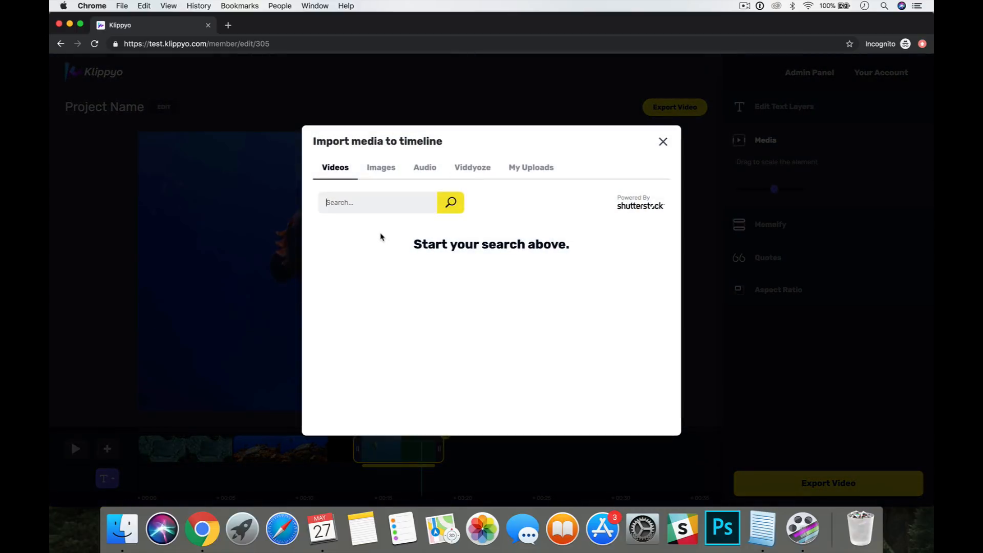
key("Return")
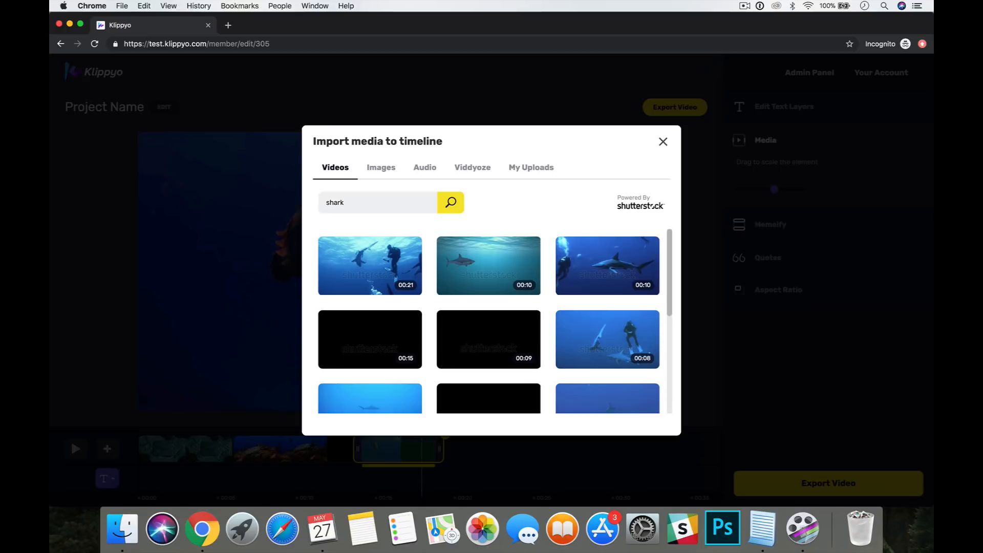
scroll(428, 303, "down", 5)
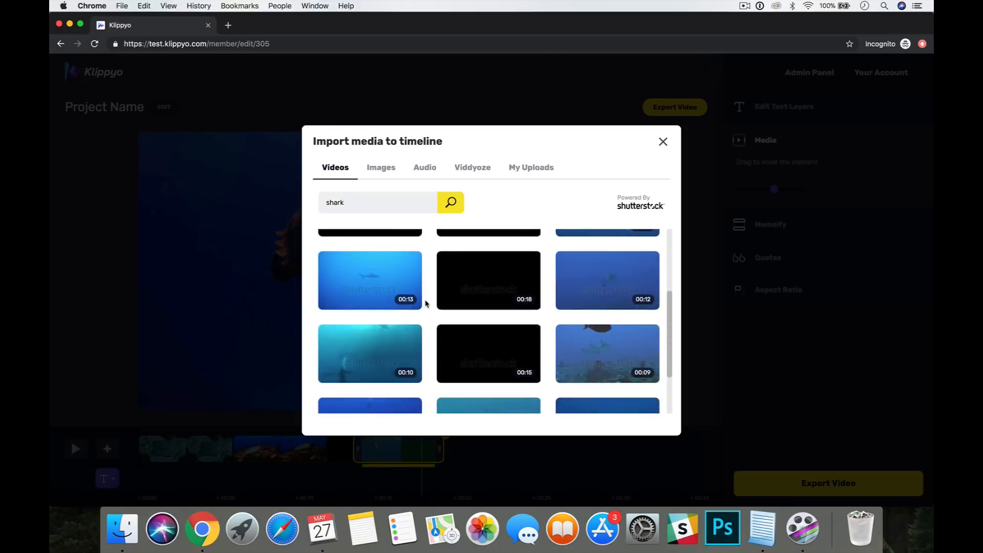
scroll(425, 303, "up", 3)
mouse_move(608, 286)
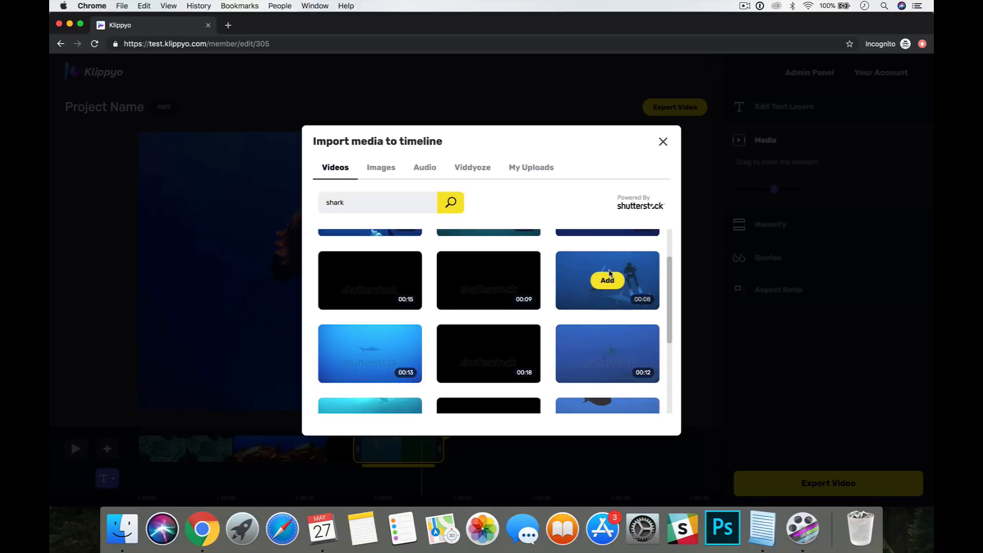
left_click(608, 279)
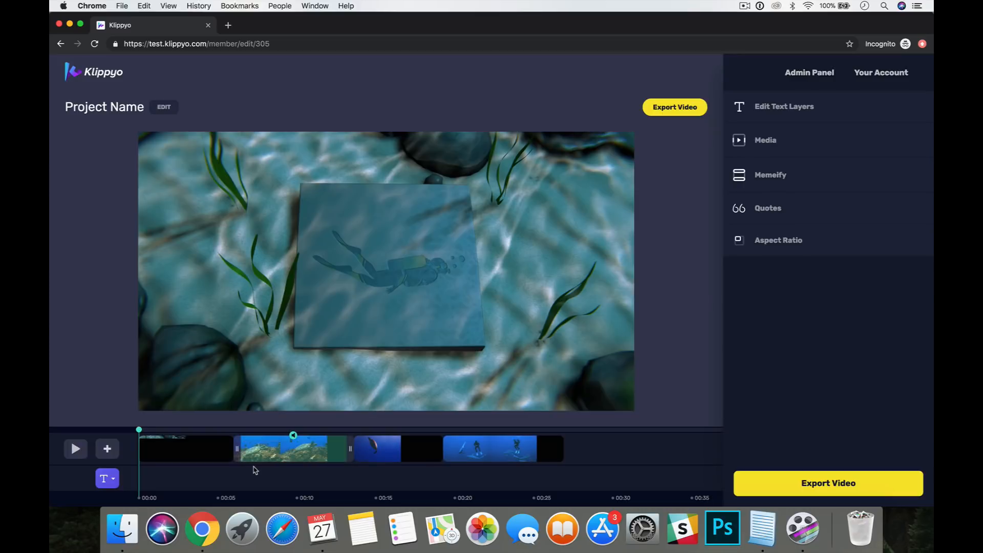
- Preview the cut from the open-water turtle clip to the shark clip
left_click(435, 431)
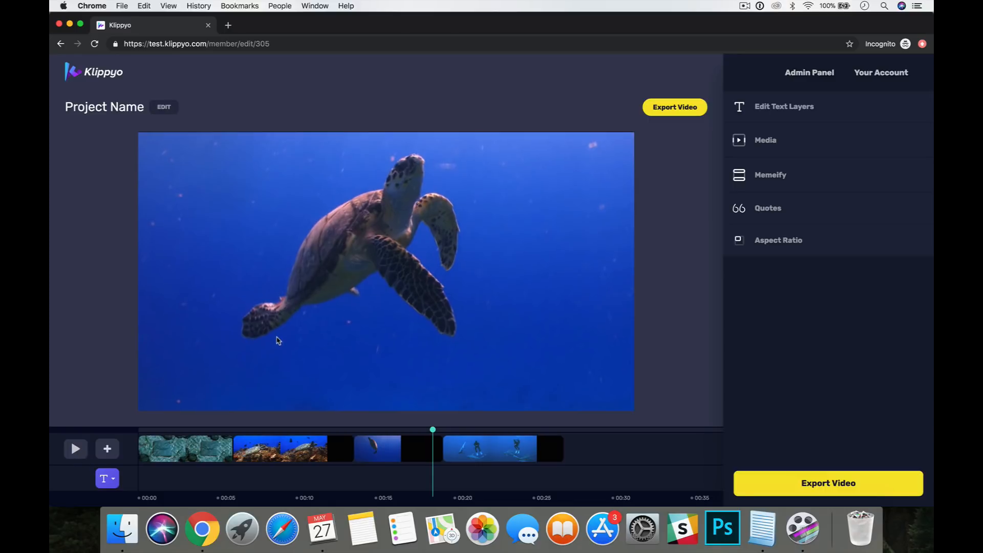
left_click(73, 449)
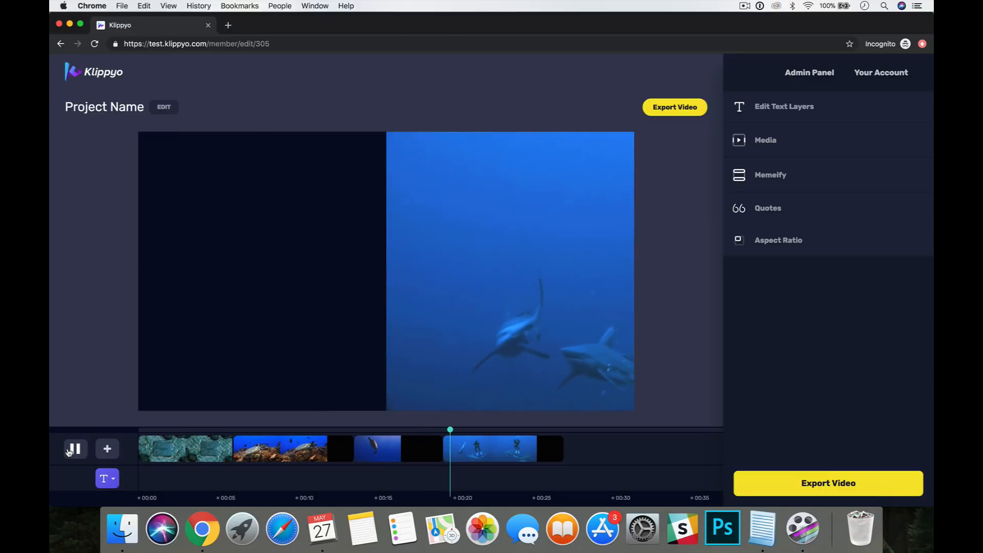
left_click(73, 450)
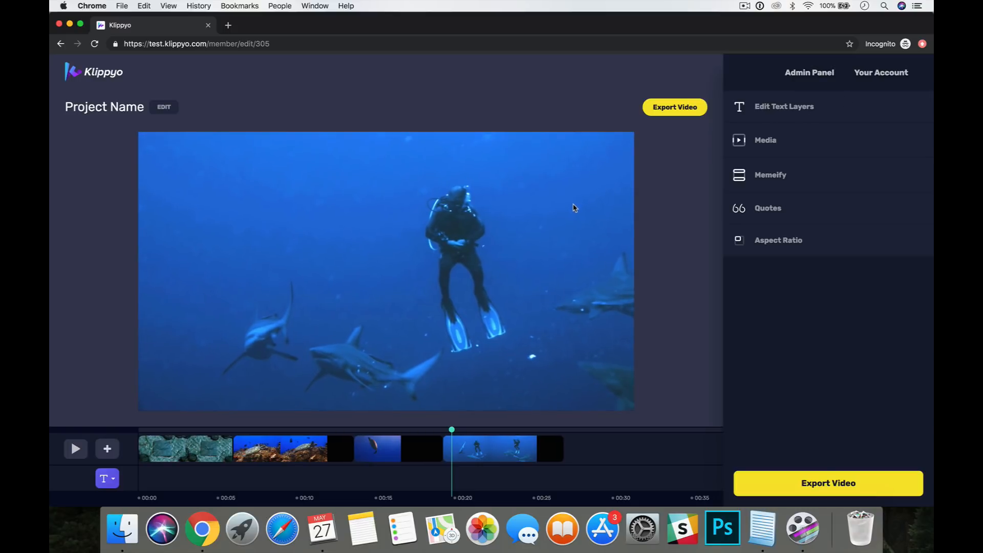
- Enlarge the shark clip slightly and shift it up and to the left within the frame
left_click(494, 458)
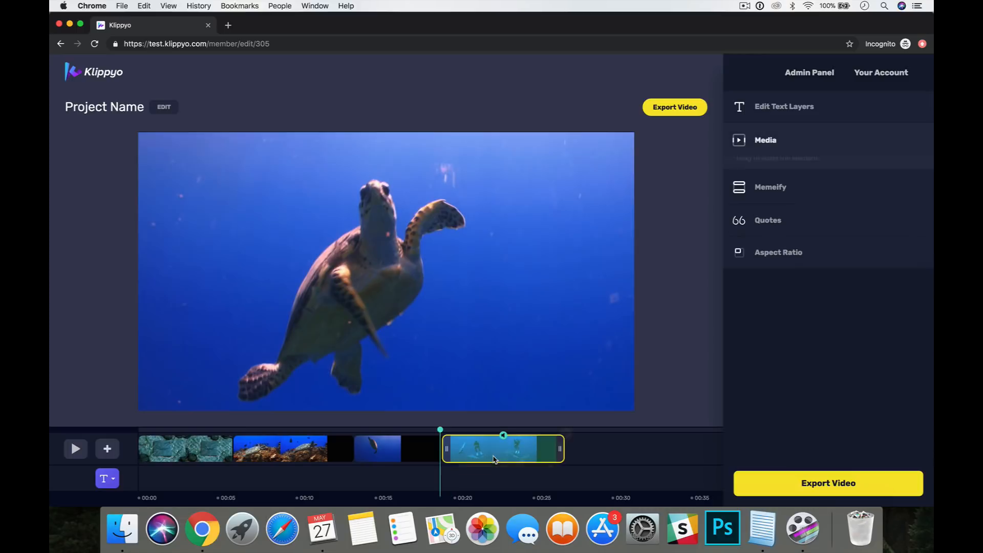
left_click(480, 432)
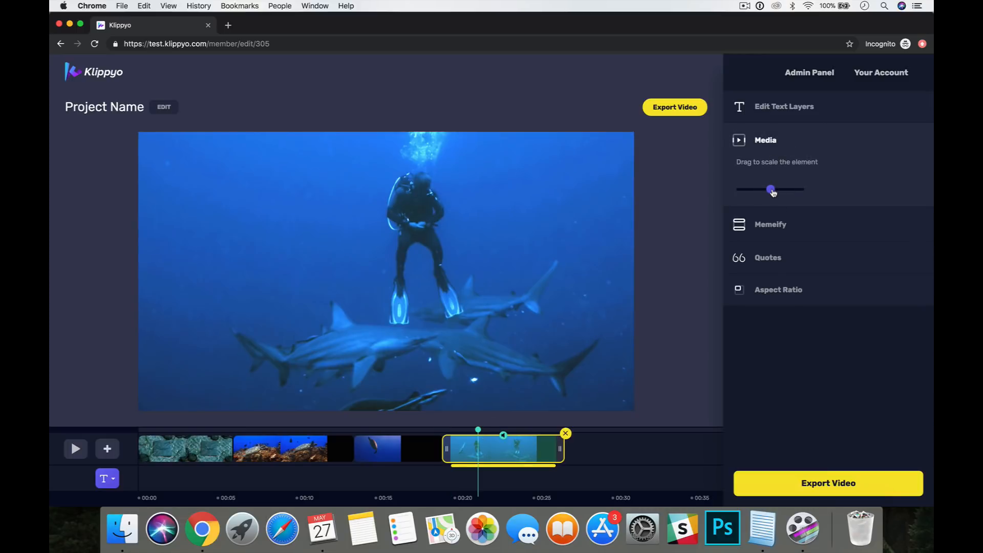
left_click_drag(773, 192, 774, 192)
left_click_drag(582, 221, 535, 205)
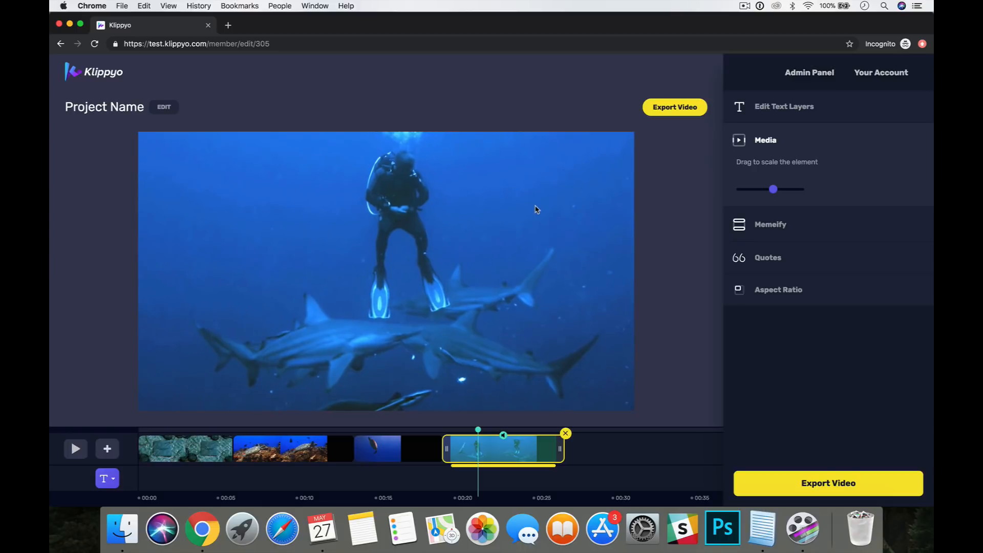
- Play the whole sequence from the start to review all the clips together
left_click(396, 431)
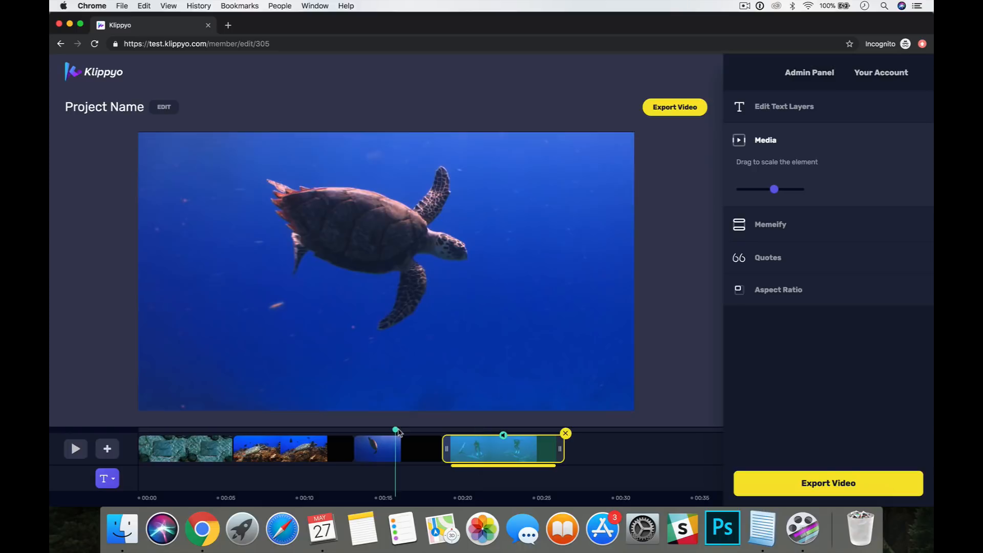
left_click(257, 430)
left_click(139, 430)
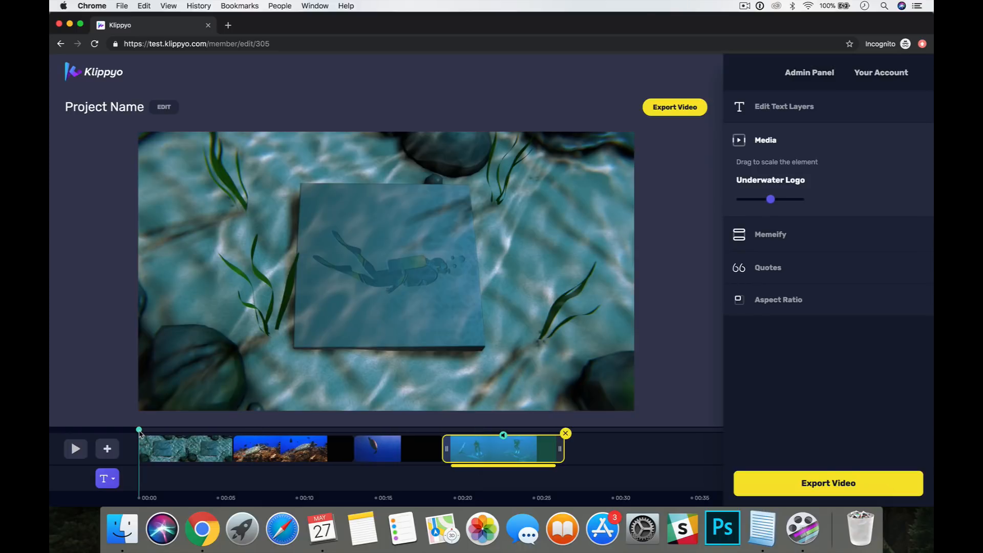
left_click(75, 449)
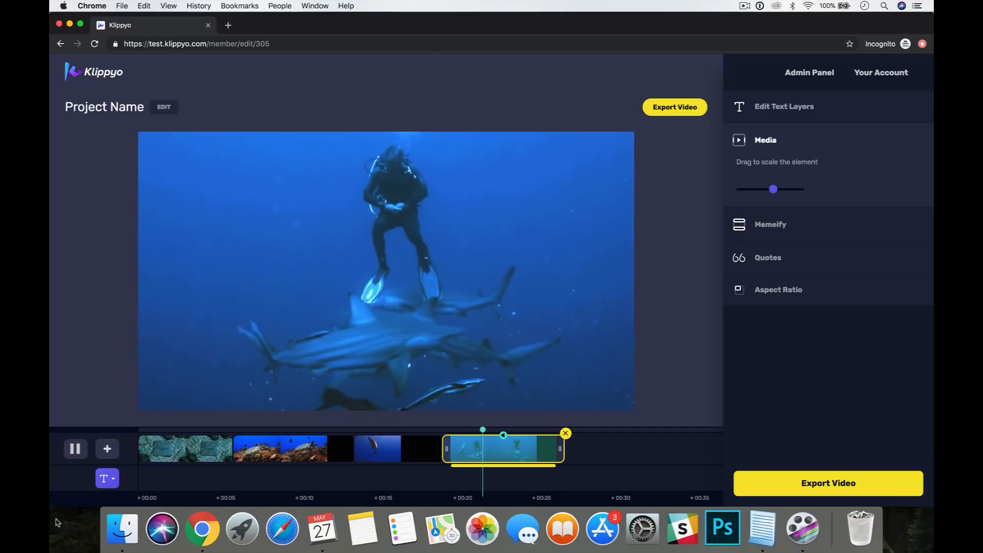
- Add the Pencil Sketch Outro from the Viddyoze media after the shark clip on the timeline
left_click(108, 450)
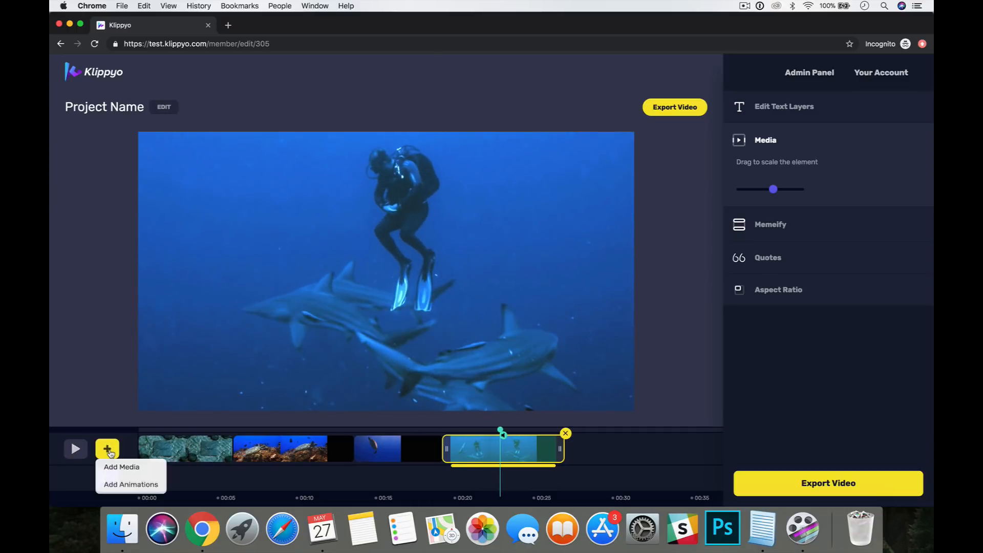
left_click(121, 467)
left_click(480, 169)
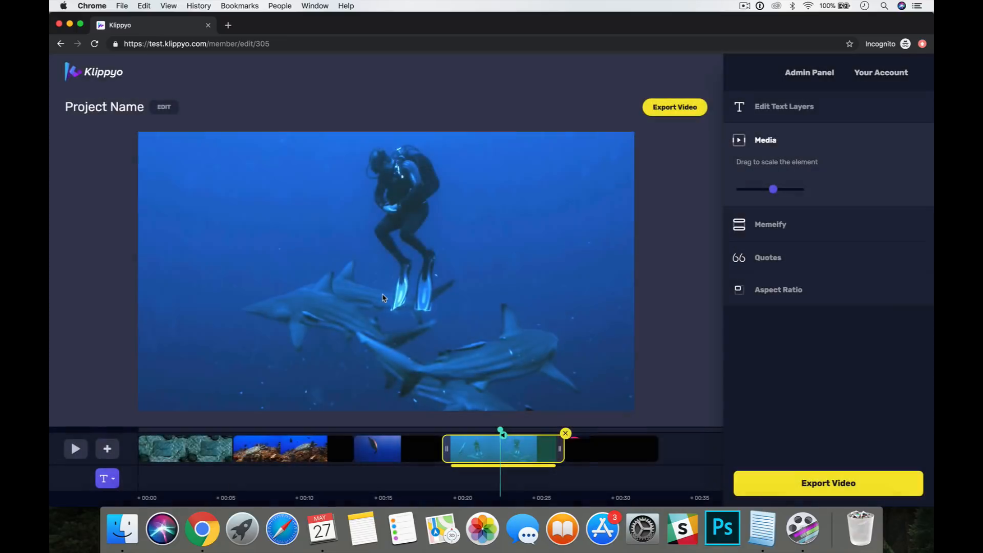
- Preview the end of the shark clip and the Pencil Sketch Outro that follows it
left_click(604, 433)
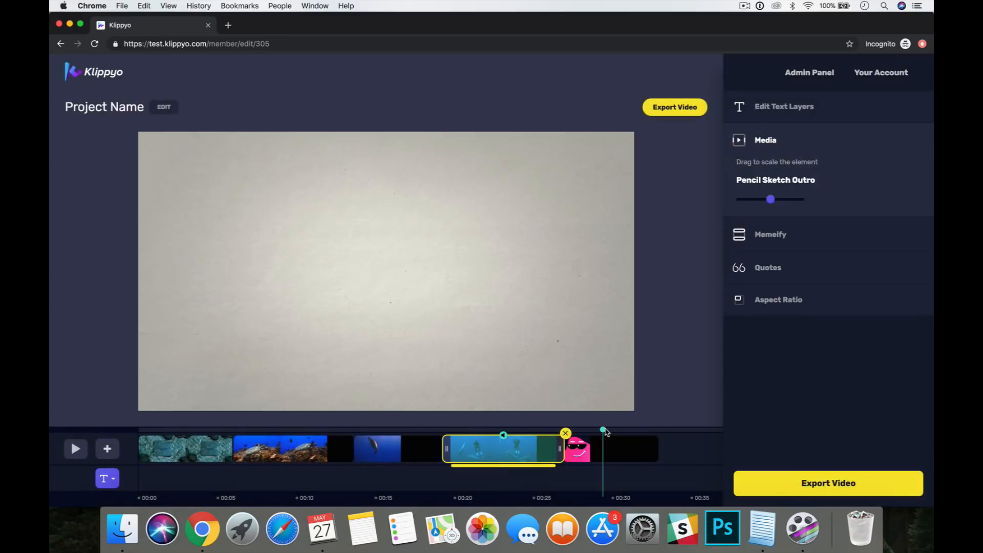
left_click(541, 430)
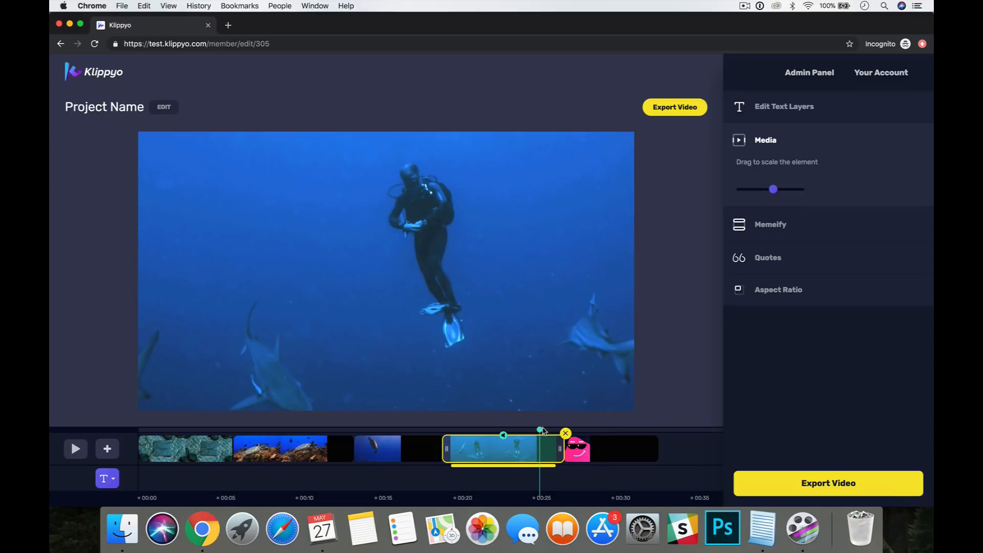
left_click(77, 449)
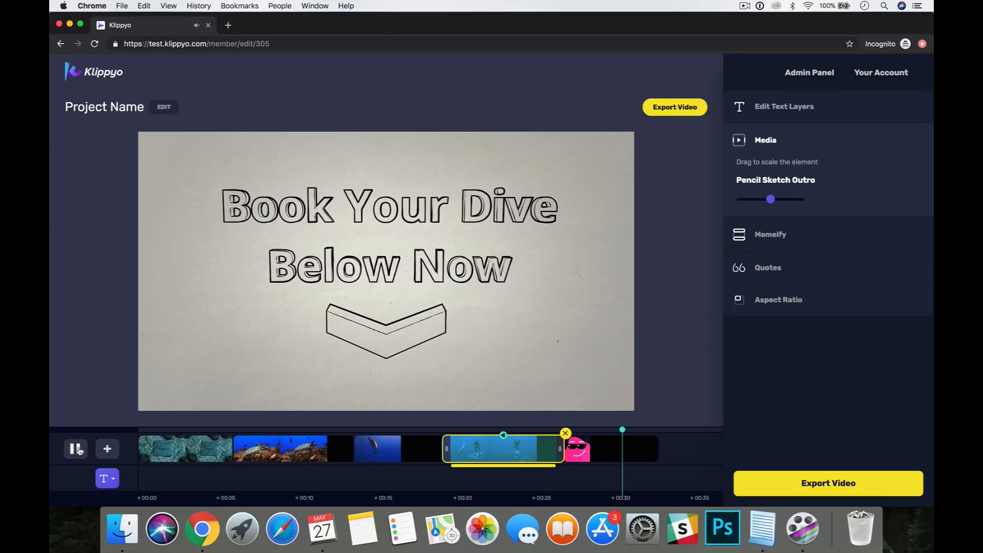
left_click(77, 449)
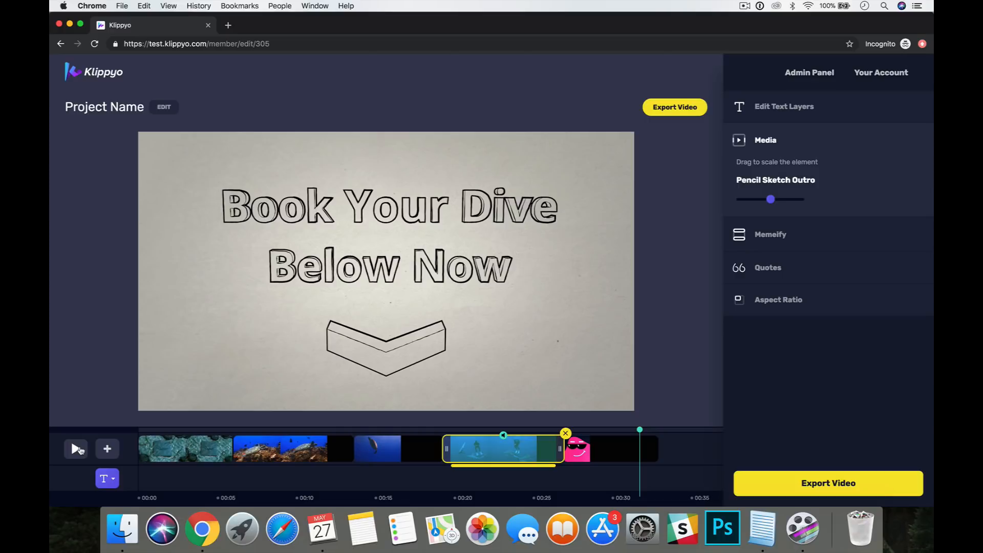
- Preview the cut from the underwater logo to the reef turtle clip, and inspect the logo and outro clips on the timeline
left_click(248, 430)
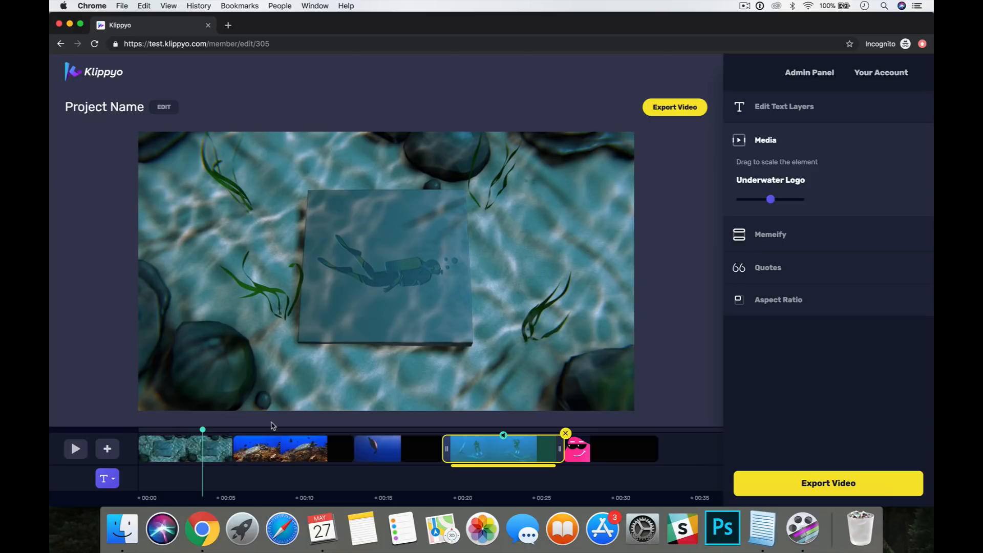
left_click(71, 450)
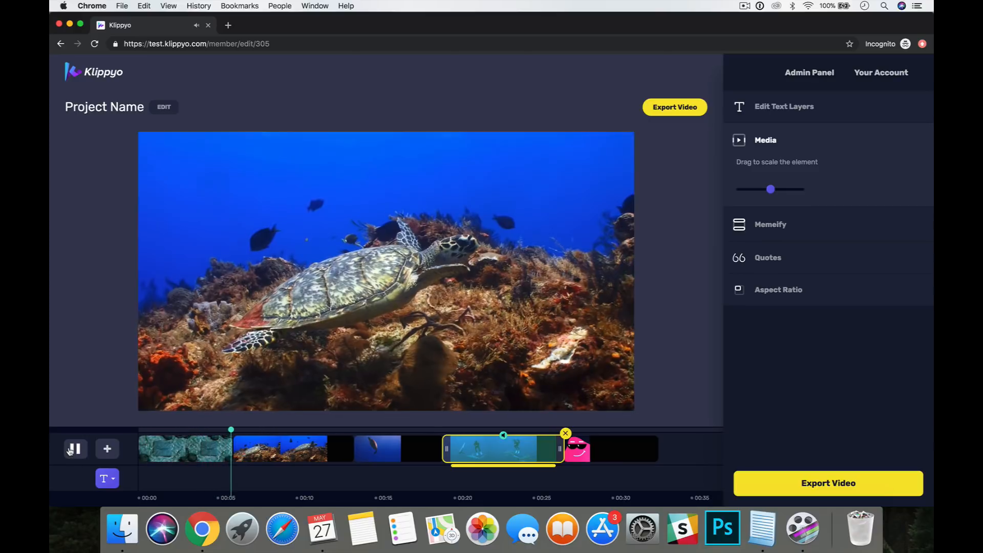
left_click(72, 450)
mouse_move(376, 457)
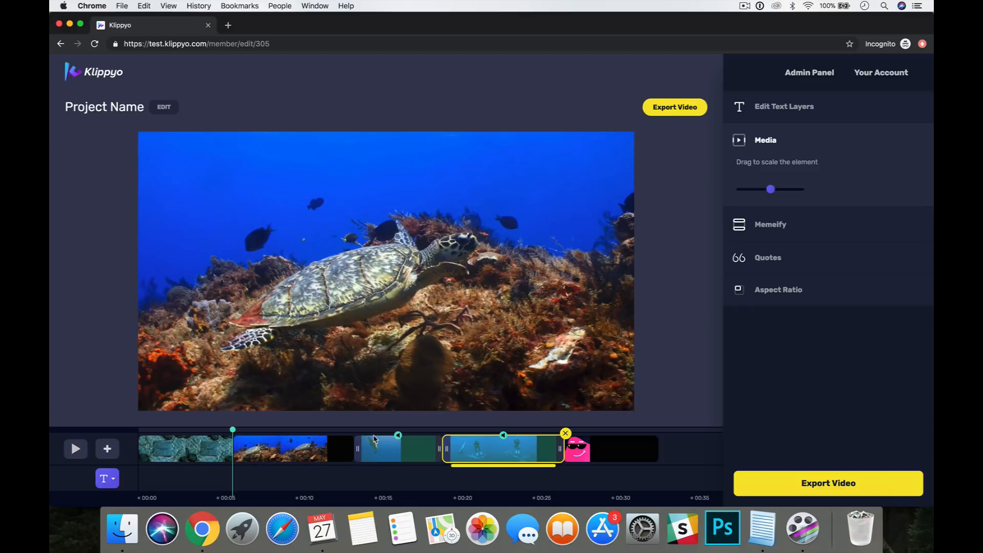
left_click(196, 448)
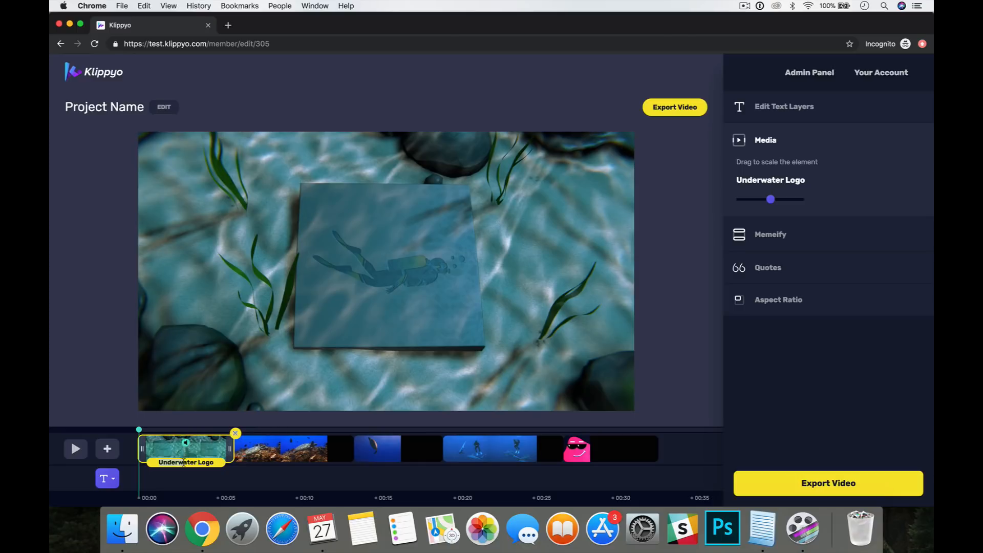
left_click(609, 447)
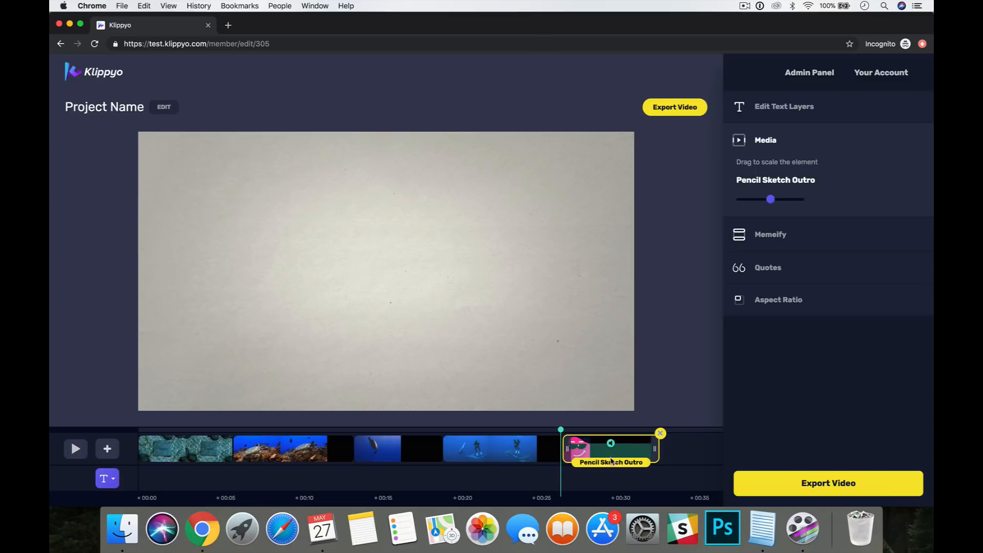
- Search the stock audio library for "uplifting"
left_click(107, 450)
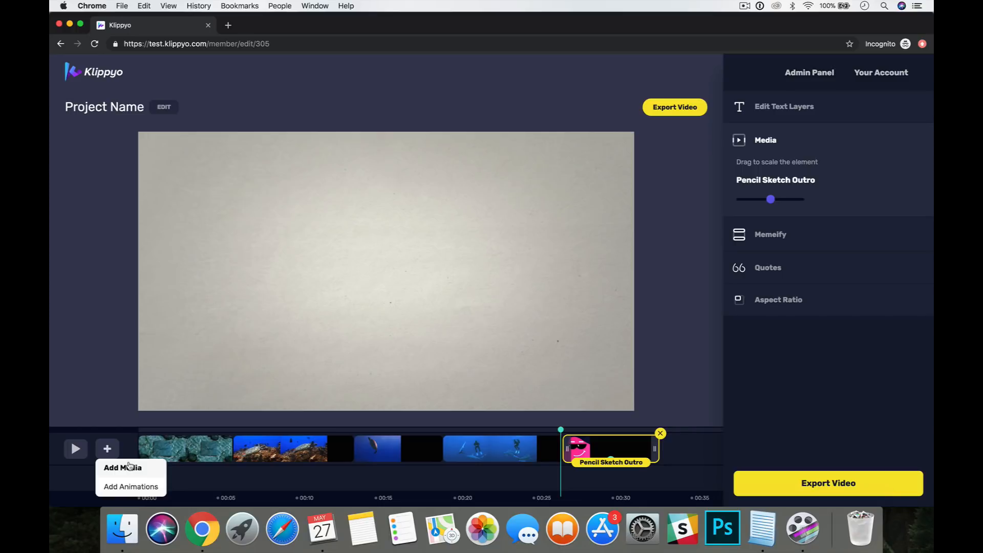
left_click(128, 467)
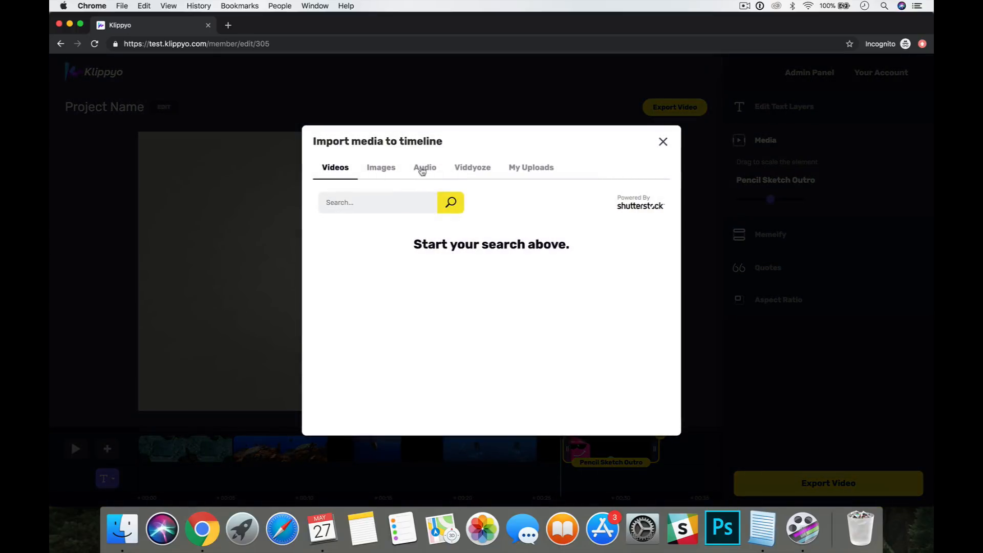
left_click(425, 169)
left_click(391, 199)
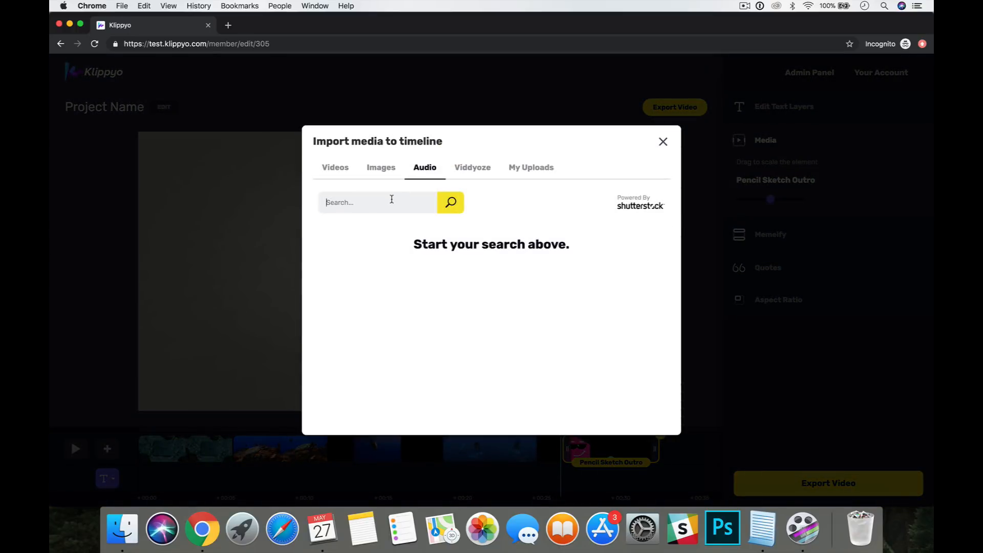
type("uplifting")
key("Return")
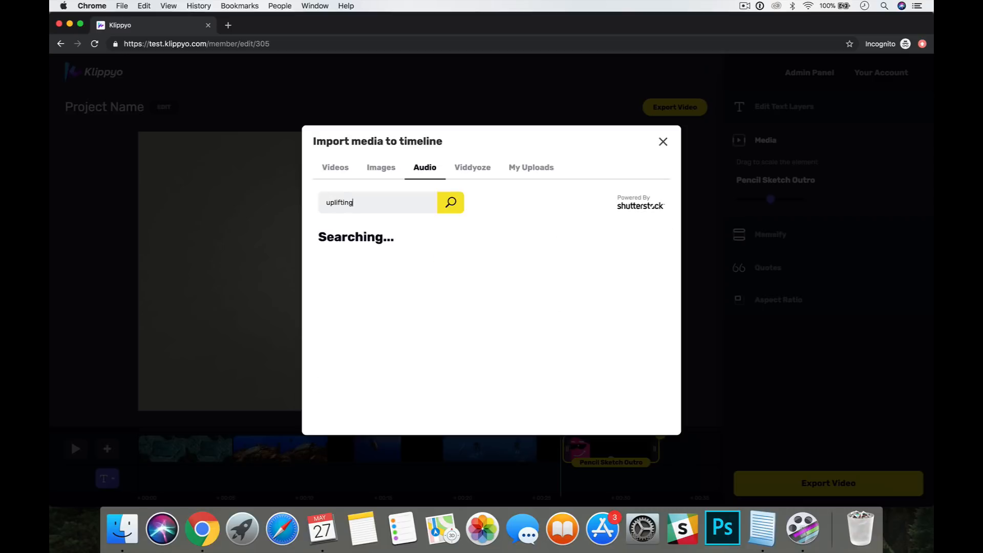
- Preview the Sky Lights track and add it to the project as background audio
mouse_move(467, 332)
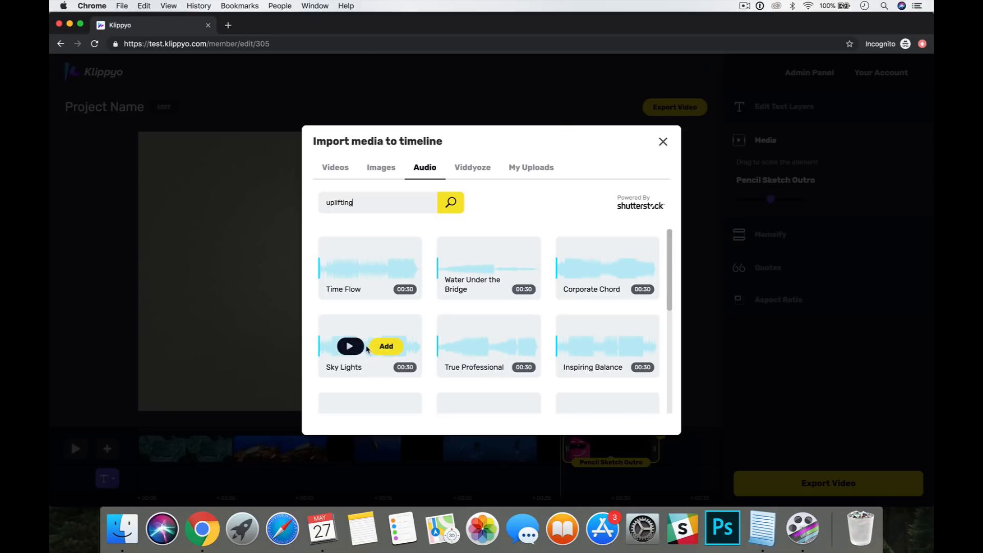
left_click(350, 347)
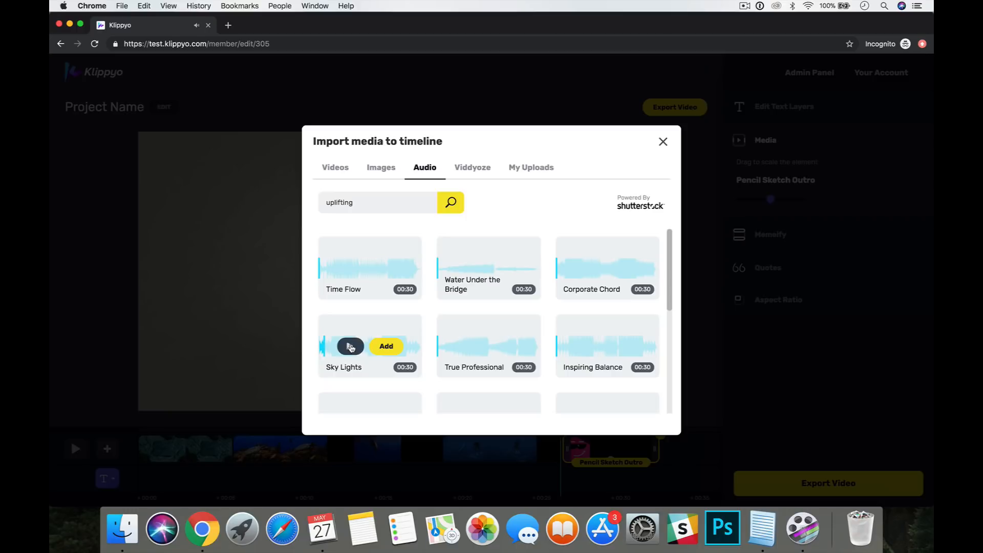
left_click(389, 346)
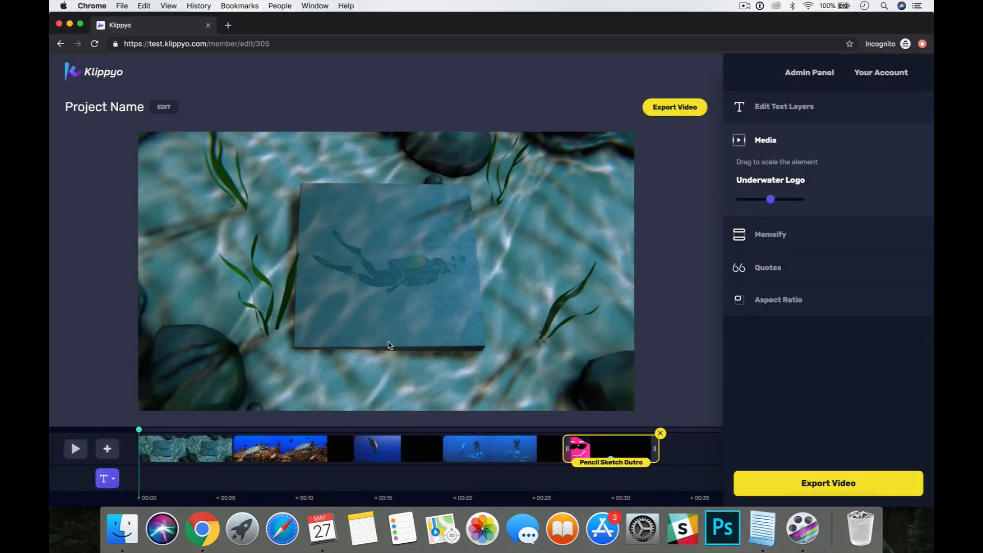
- Show the audio layer on the timeline and play the opening of the underwater logo with the music
left_click(112, 483)
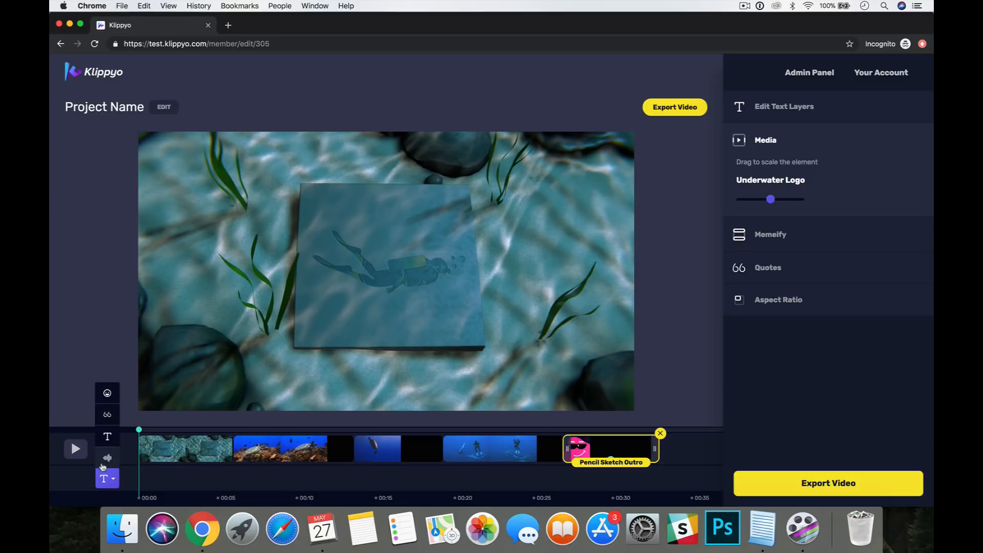
left_click(107, 457)
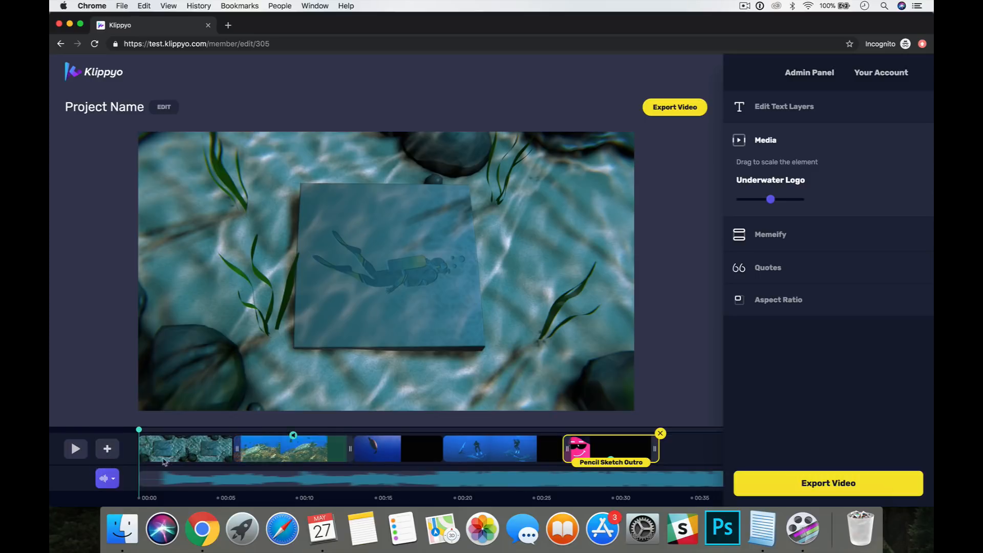
left_click(86, 450)
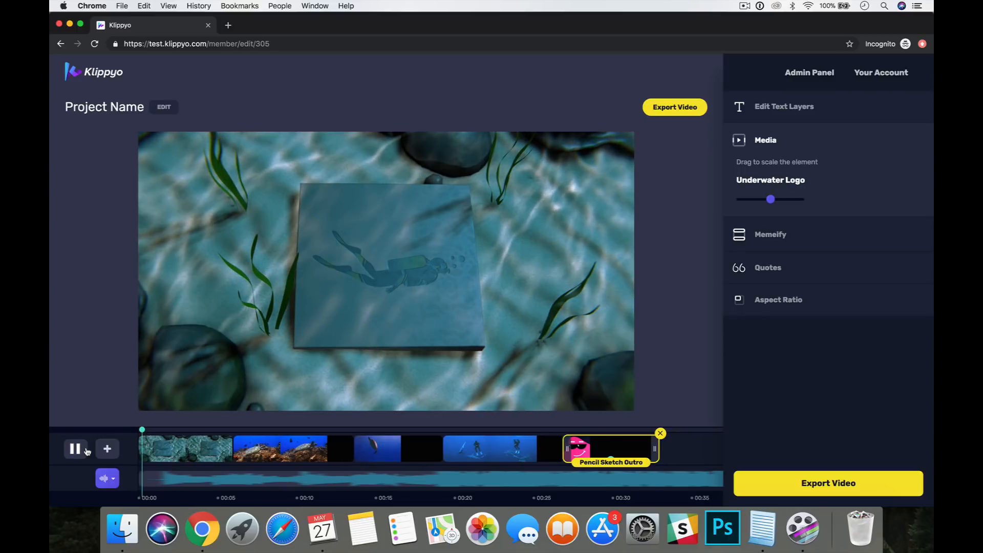
left_click(85, 450)
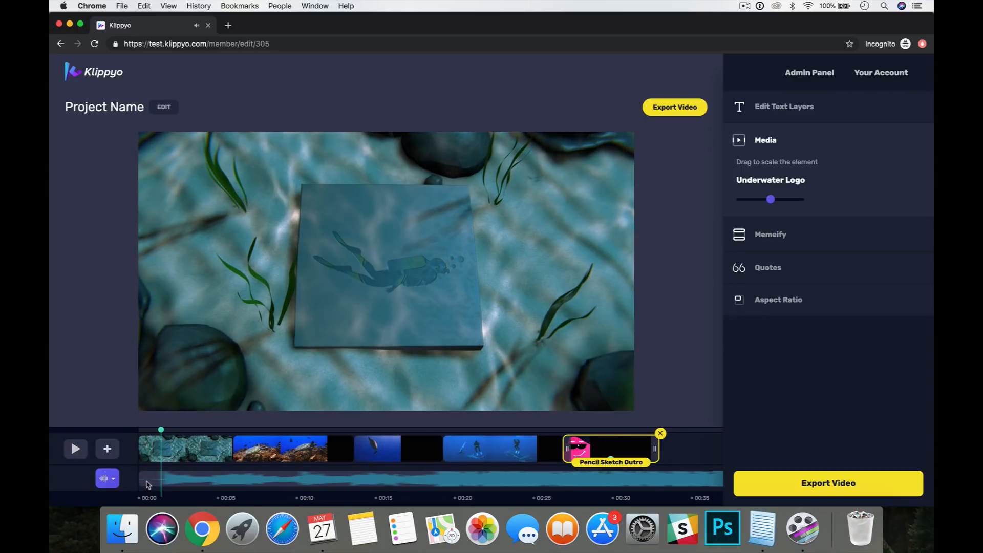
- Select the music track and play the video with it from the underwater logo into the reef turtle clip
left_click(142, 482)
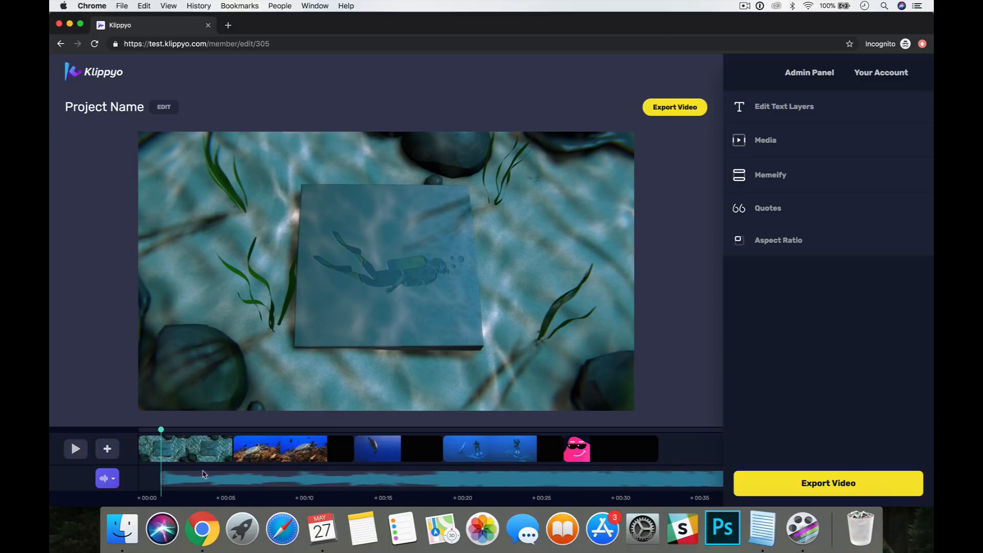
left_click(173, 482)
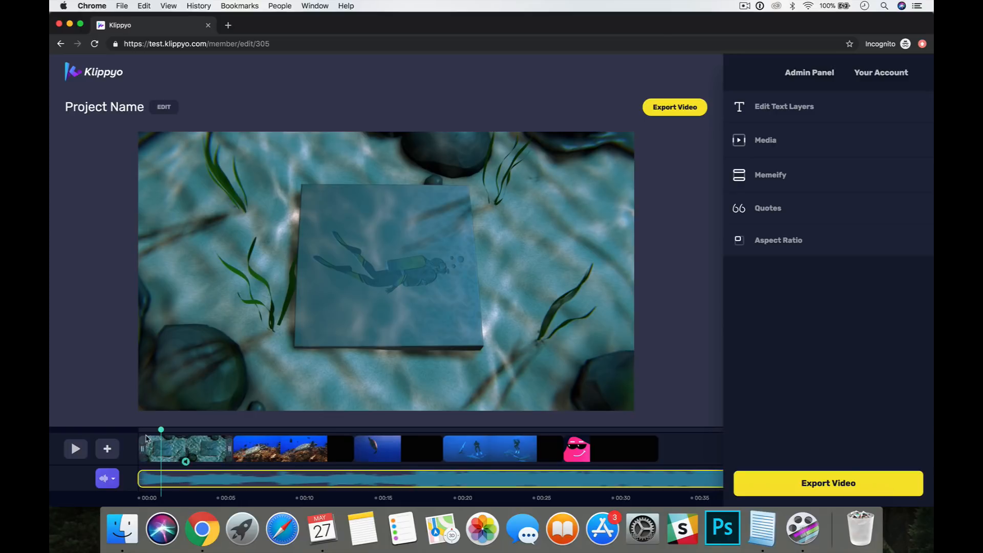
left_click(72, 449)
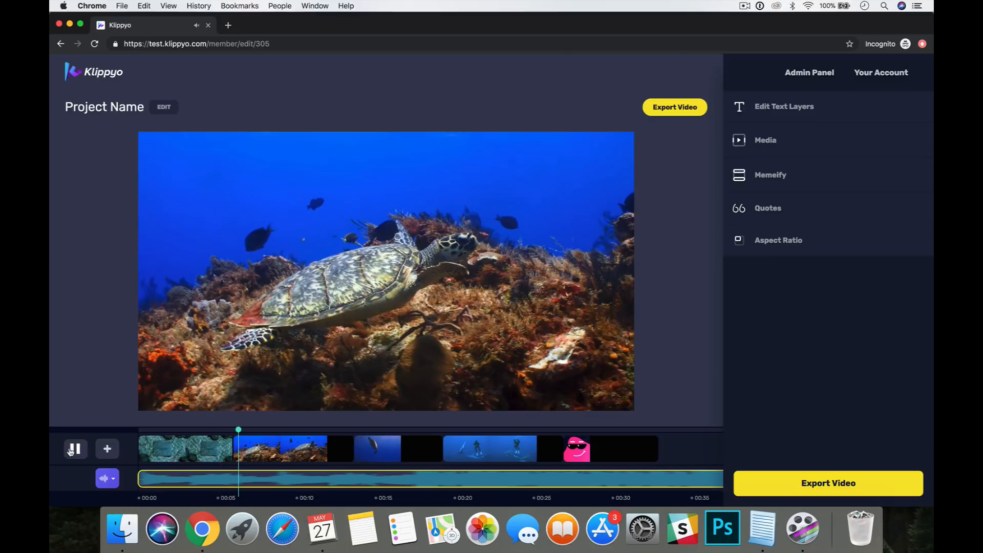
left_click(71, 449)
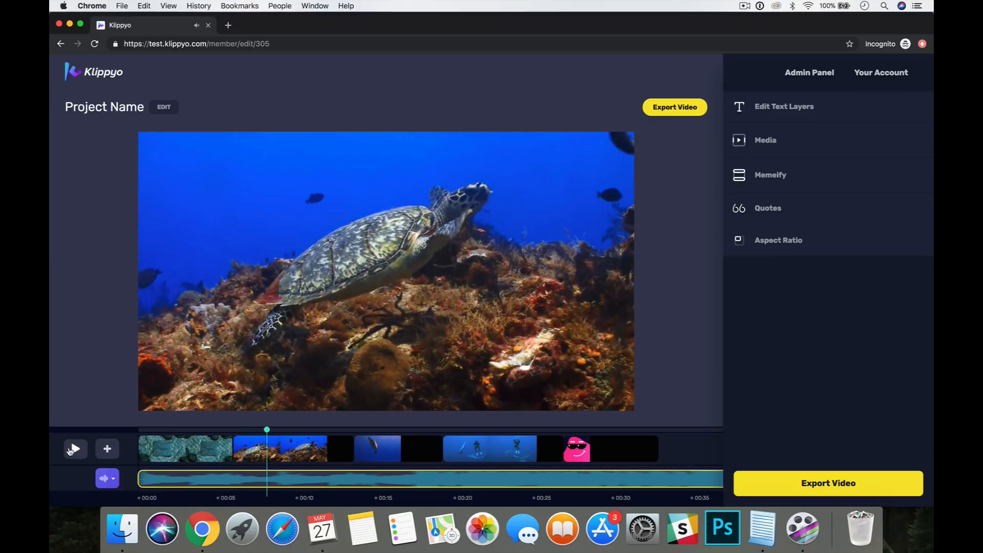
- Switch the lower timeline track from audio back to text layers
left_click(107, 487)
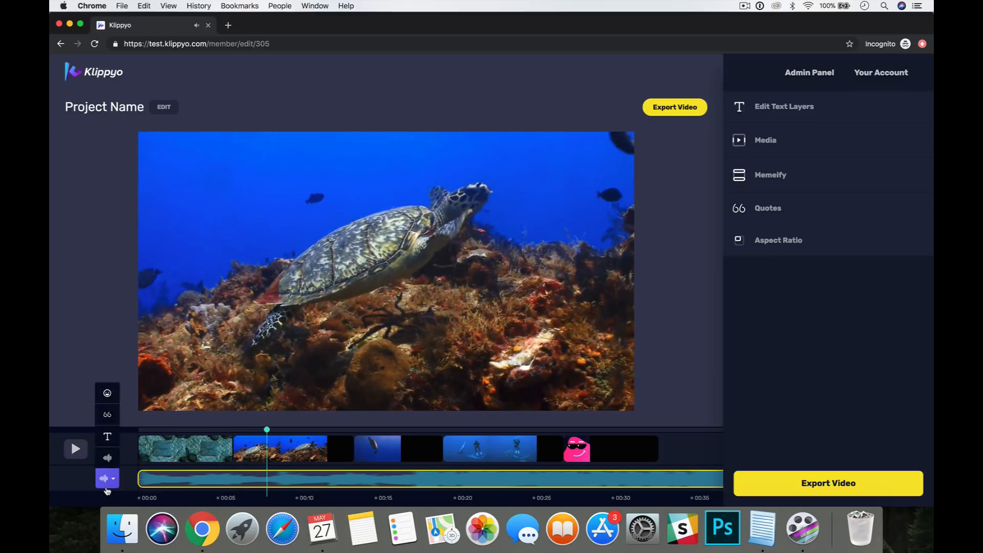
left_click(107, 443)
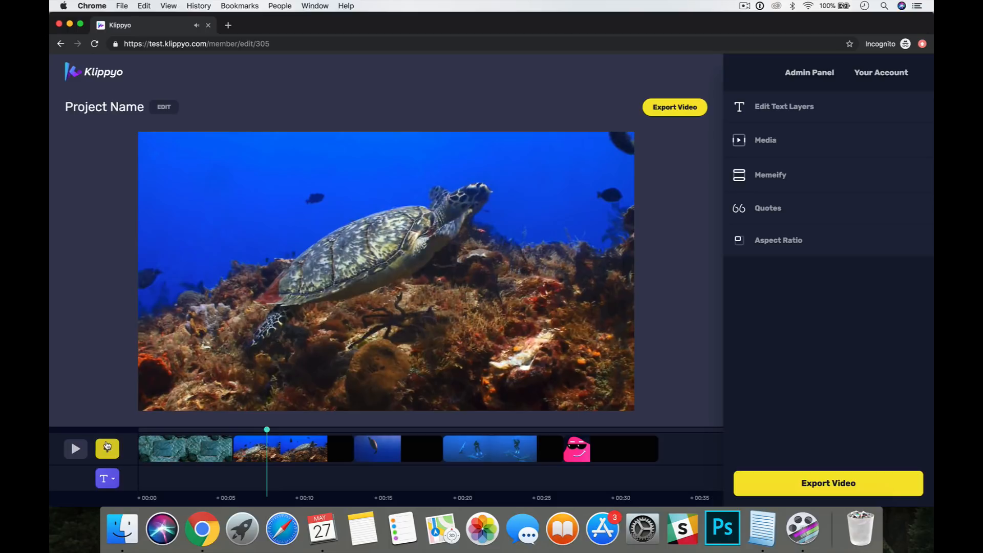
left_click(108, 484)
left_click(108, 482)
- Check the swimming turtle and shark clips, and return the playhead to the early part of the reef turtle clip
left_click(388, 432)
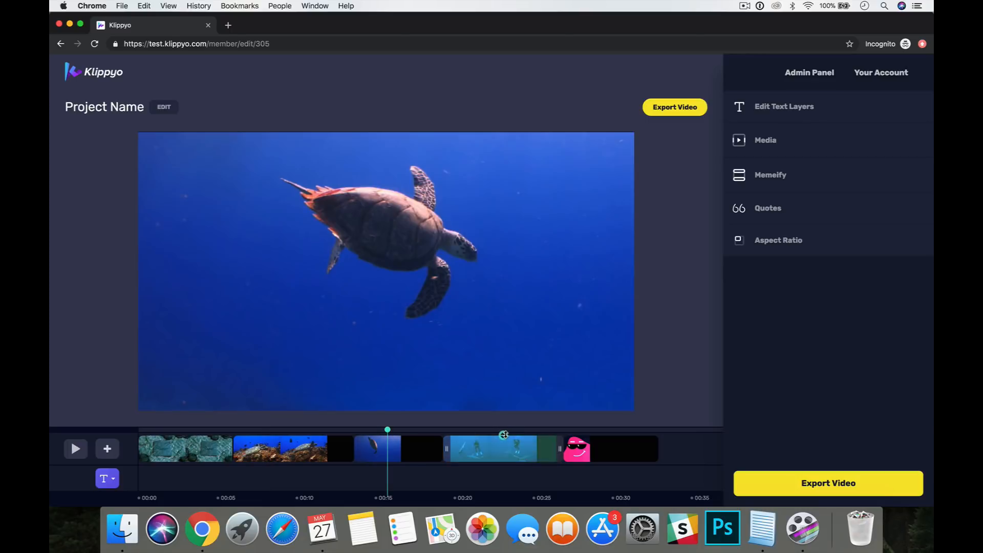
left_click(518, 434)
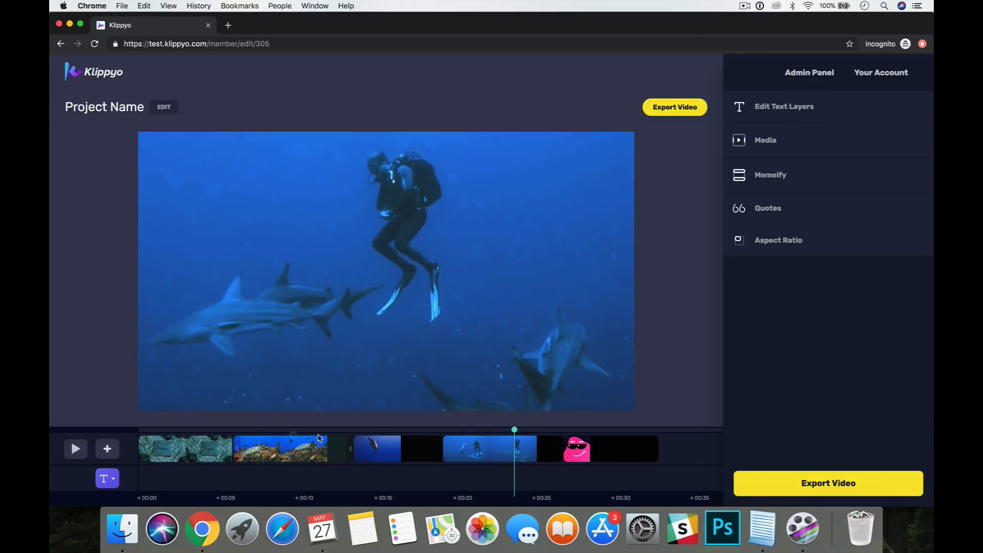
left_click(299, 431)
left_click(259, 432)
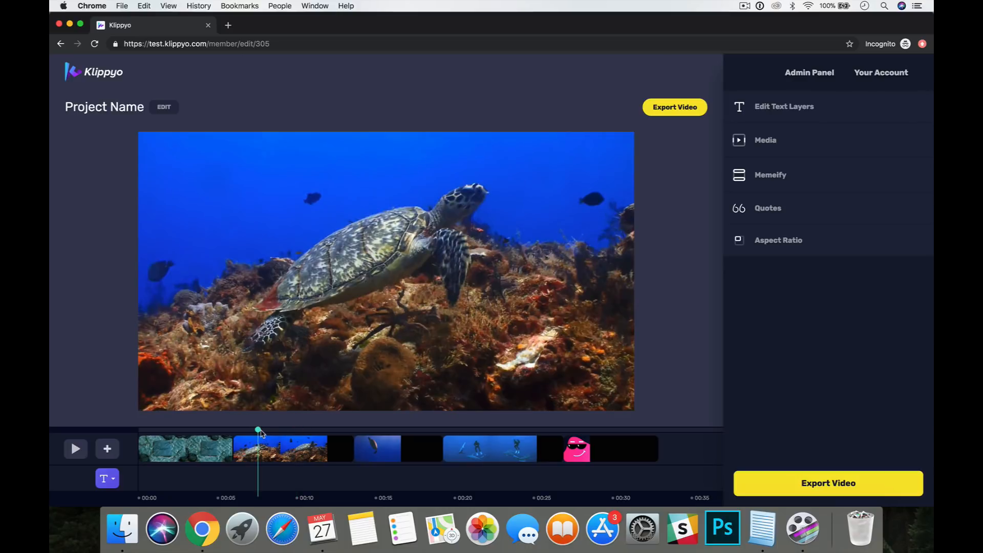
- Add the Draw Rect Fade text animation and place it over the reef turtle clip, starting at about 7 seconds
left_click(108, 449)
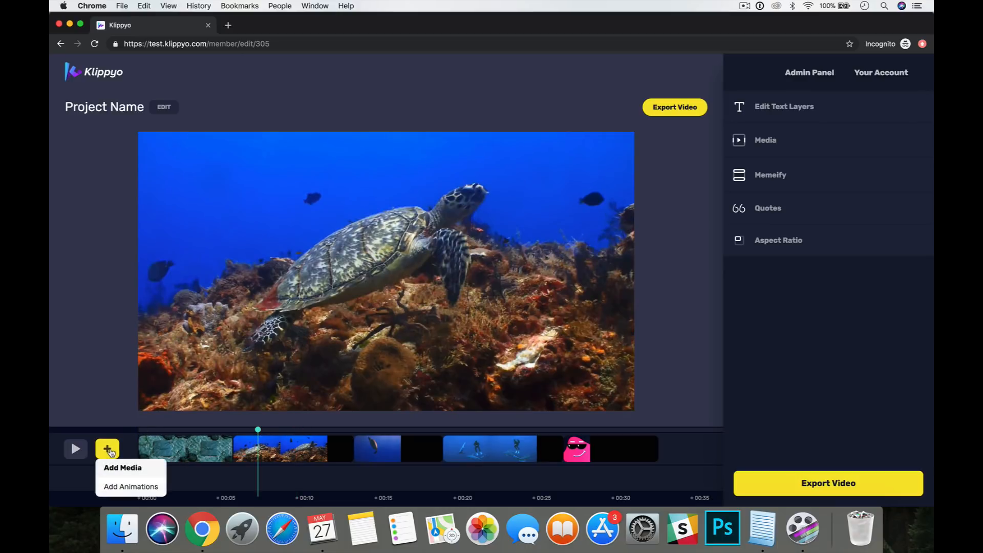
left_click(132, 487)
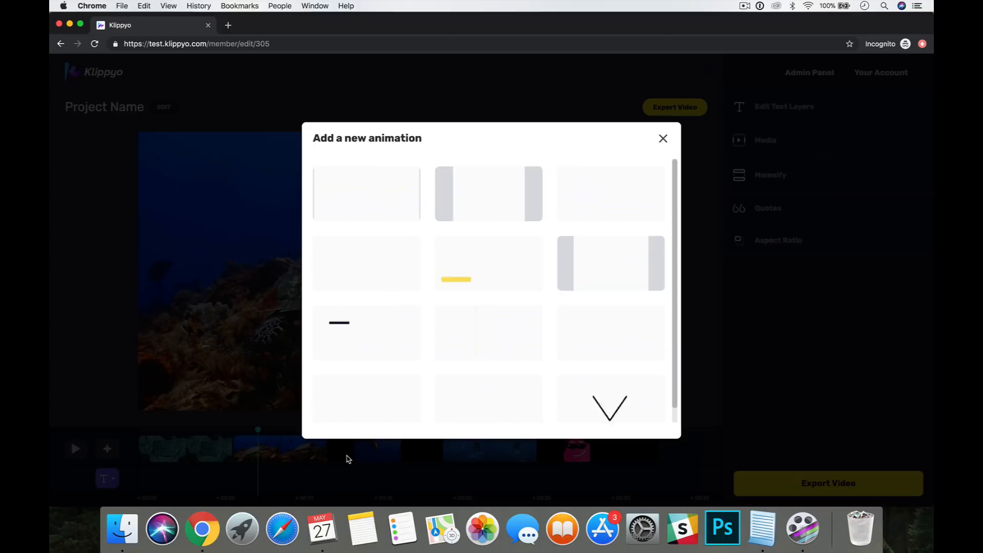
mouse_move(491, 303)
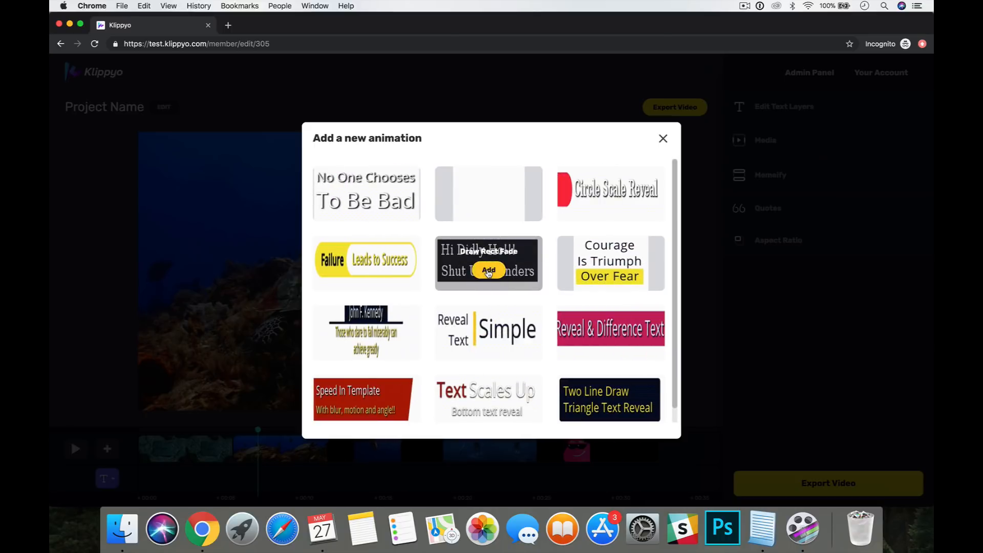
left_click(489, 271)
left_click_drag(178, 478, 284, 481)
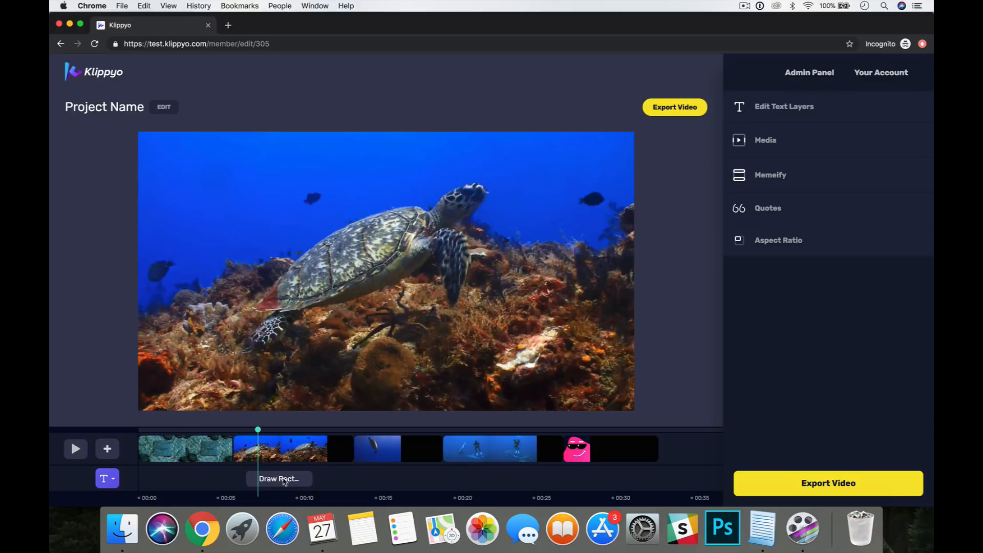
left_click(277, 430)
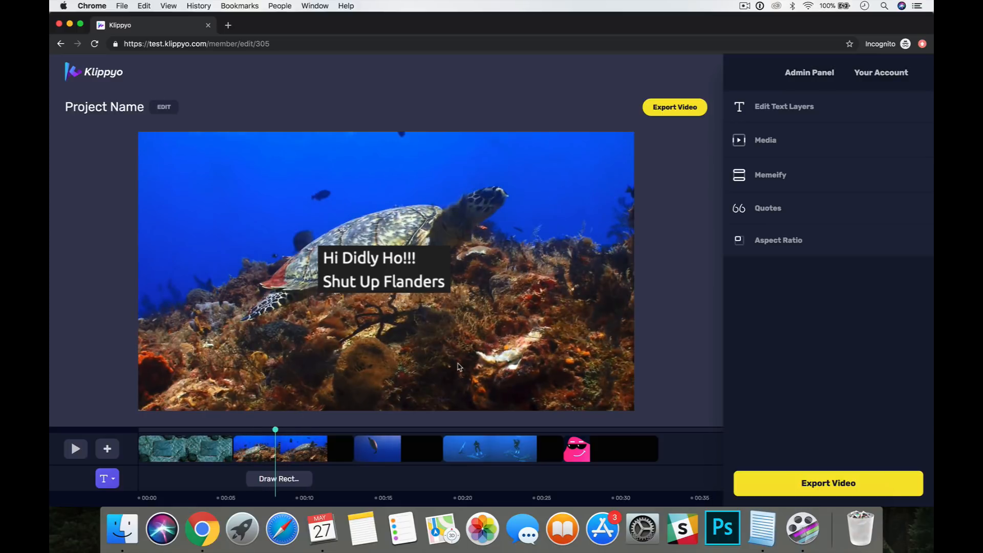
- Set the first line of the Draw Rect Fade text to "Ever Wanted To Swim With Turtles?"
left_click(289, 478)
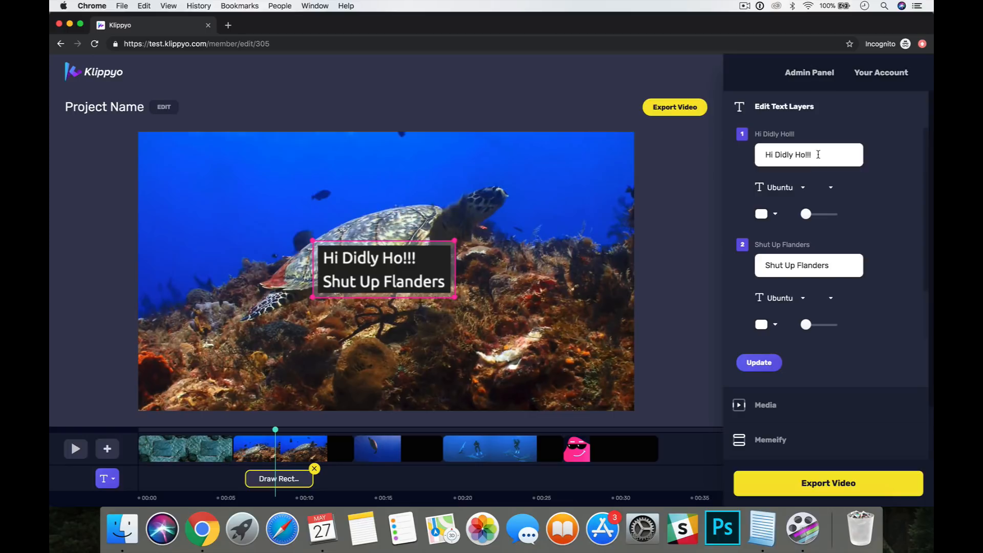
left_click_drag(818, 154, 757, 154)
type("Ever W")
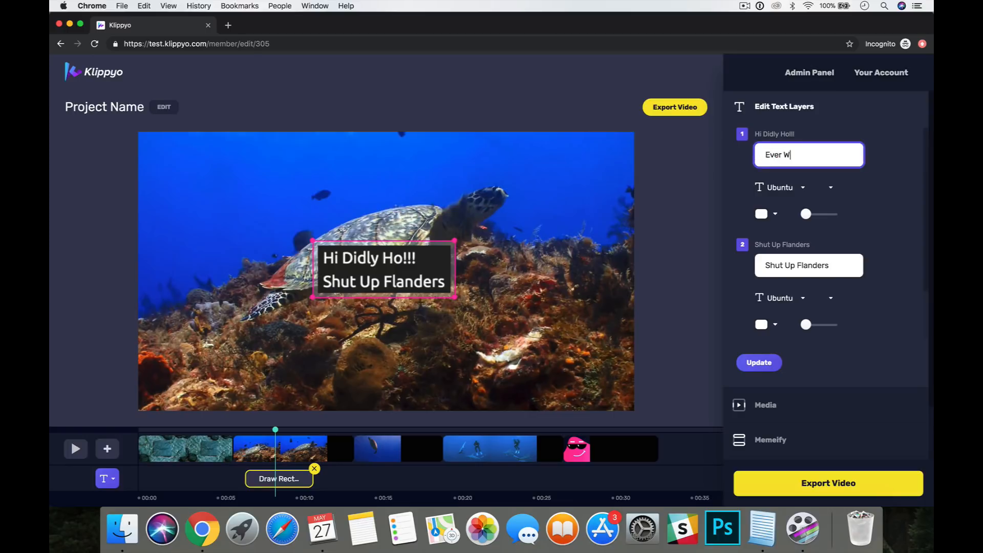
type("anted To Dive With")
key("BackSpace")
key("BackSpace")
key("BackSpace")
key("BackSpace")
type("Swim With Turtles?")
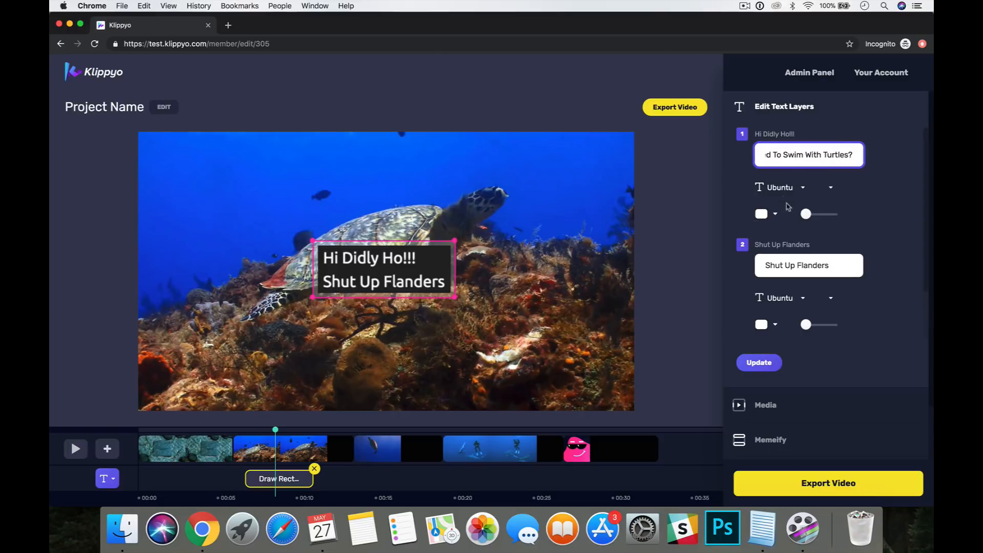
- Set the second line of the text animation to "Now You Can With Our School"
triple_click(774, 265)
type("Now You Can With")
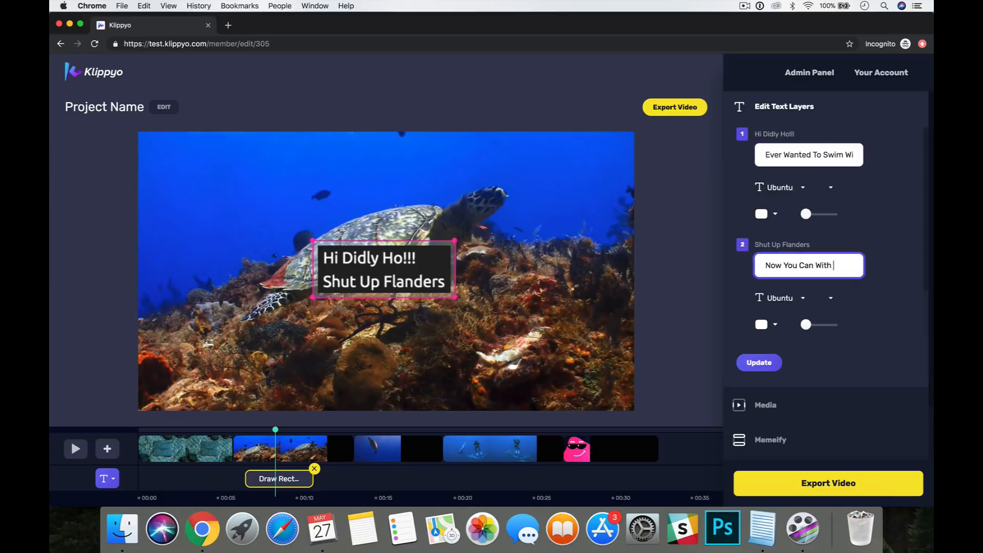
type(" Our Schrool")
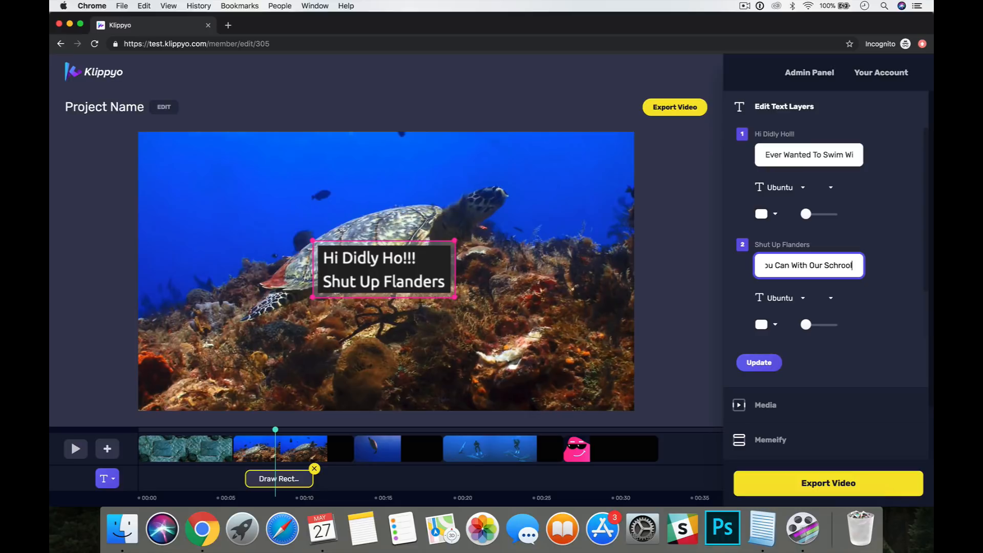
key("BackSpace")
key("BackSpace")
key("BackSpace")
type("ool")
- Set the font of the first text line to Bangers
left_click(775, 192)
scroll(796, 252, "down", 3)
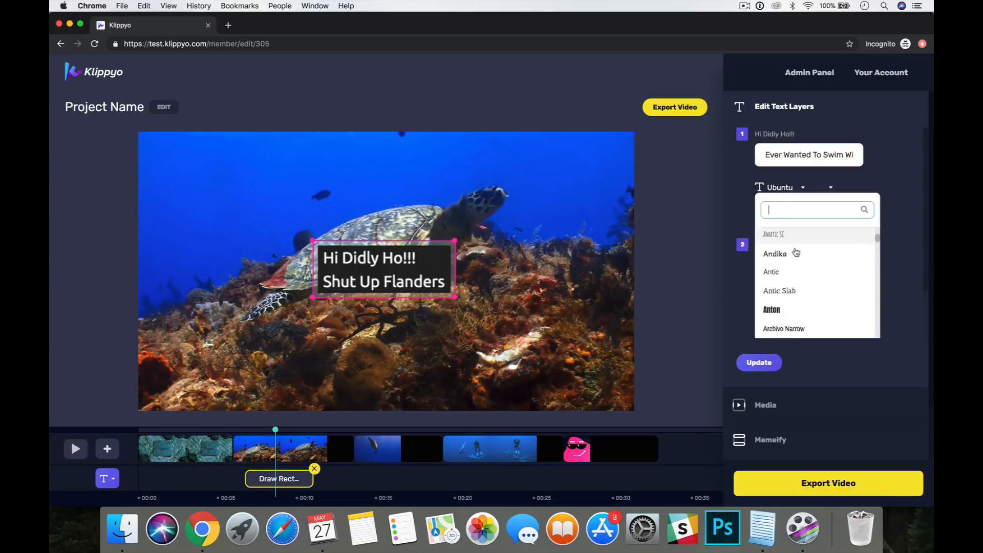
scroll(796, 252, "down", 5)
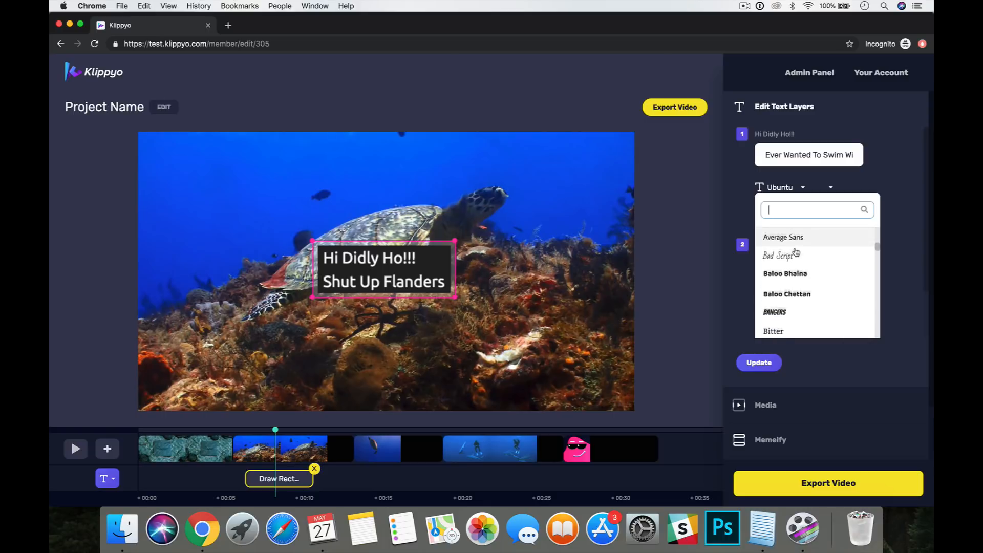
scroll(796, 252, "down", 1)
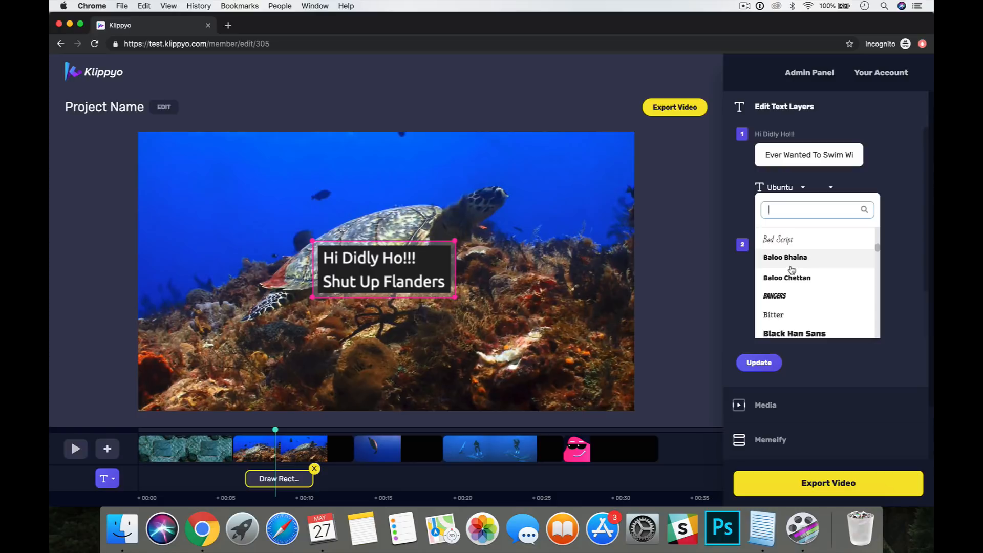
scroll(791, 269, "down", 1)
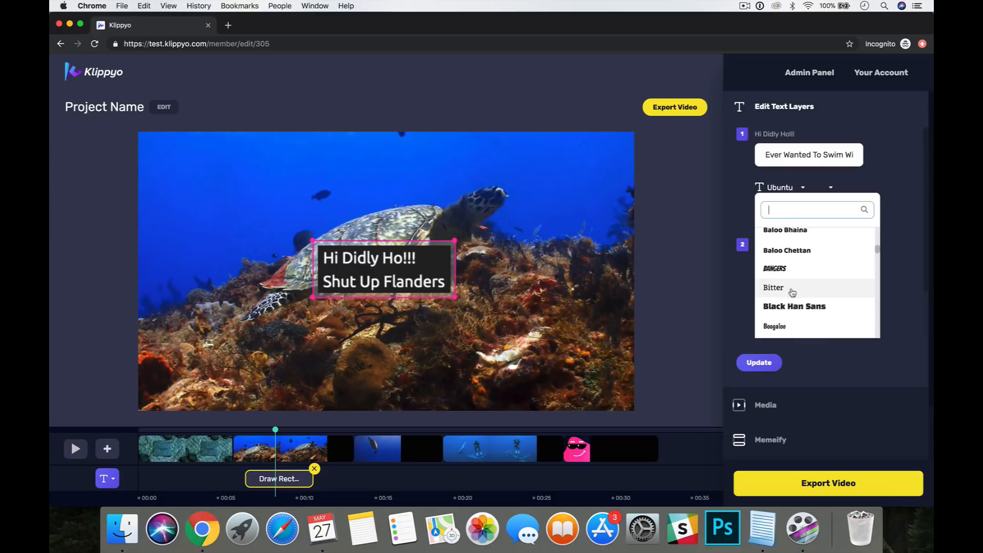
left_click(783, 270)
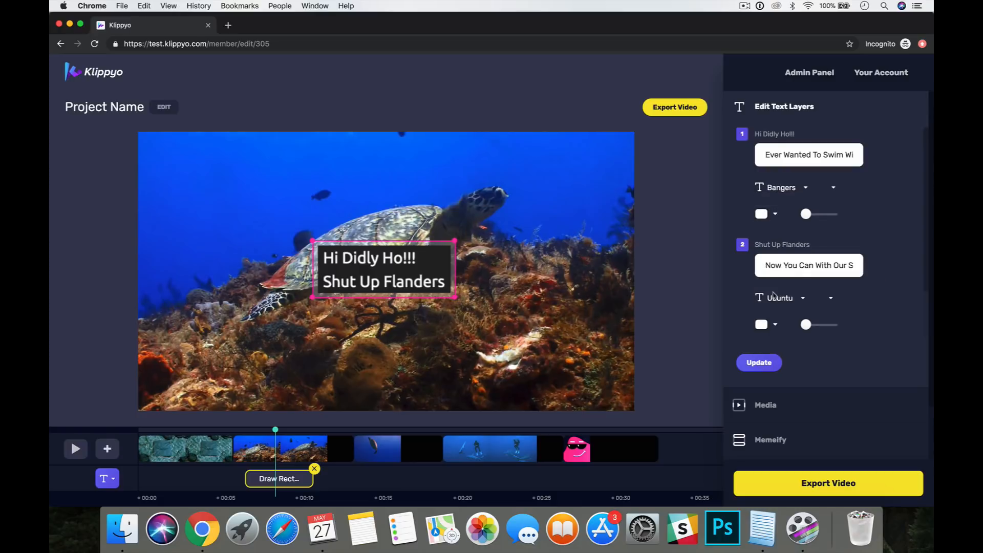
- Set the font of the second text line to Bangers
left_click(778, 297)
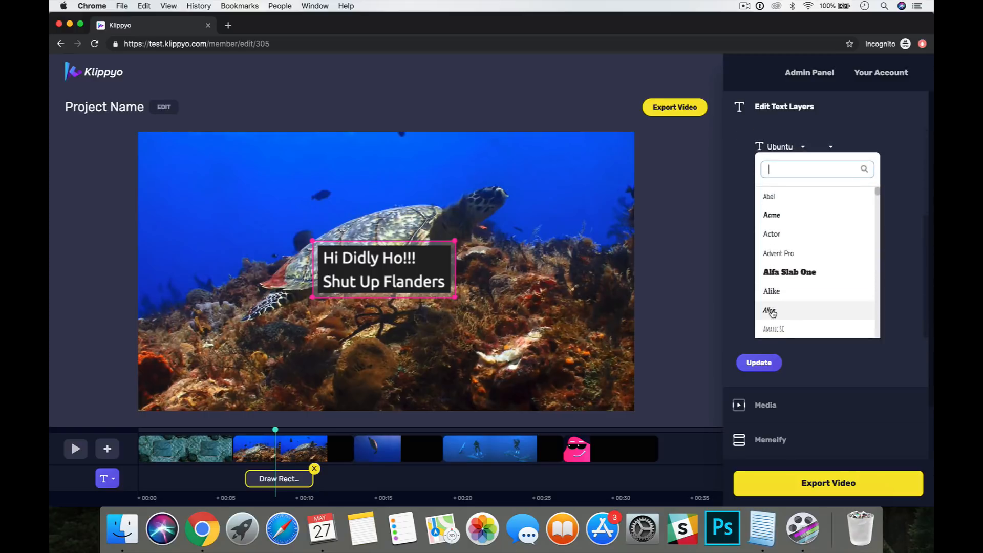
type("bangl")
key("BackSpace")
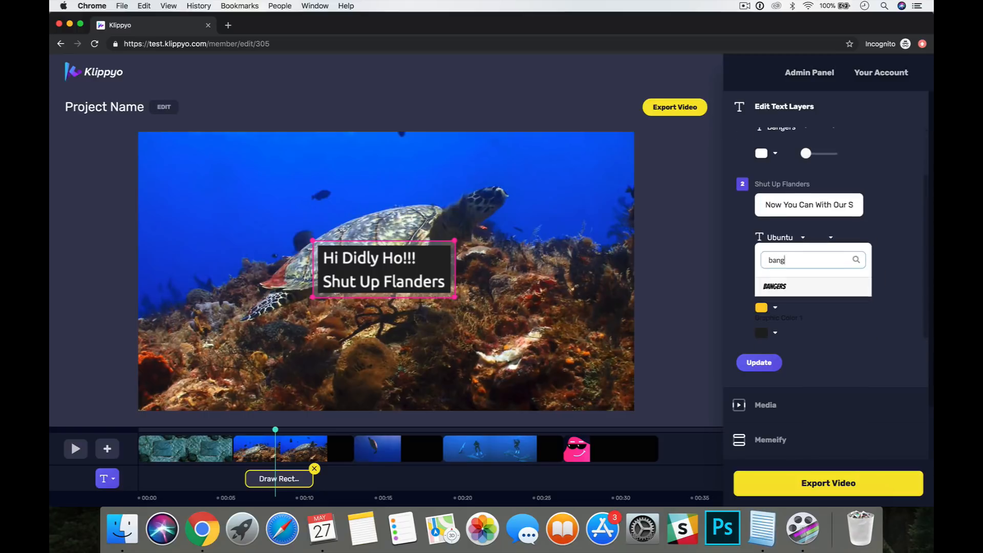
left_click(782, 286)
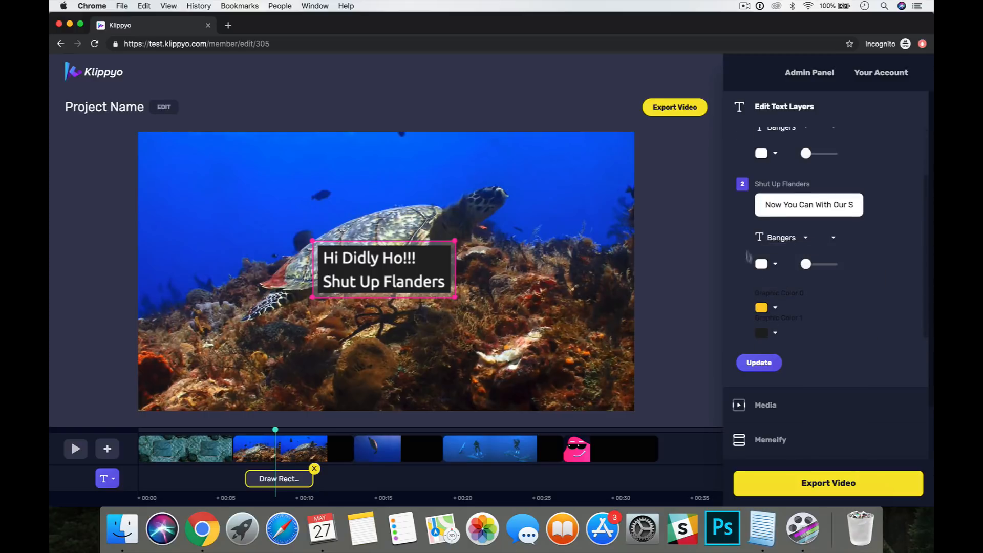
- Change Graphic Color 0 of the text animation to blue and apply the updated text settings
scroll(785, 326, "down", 1)
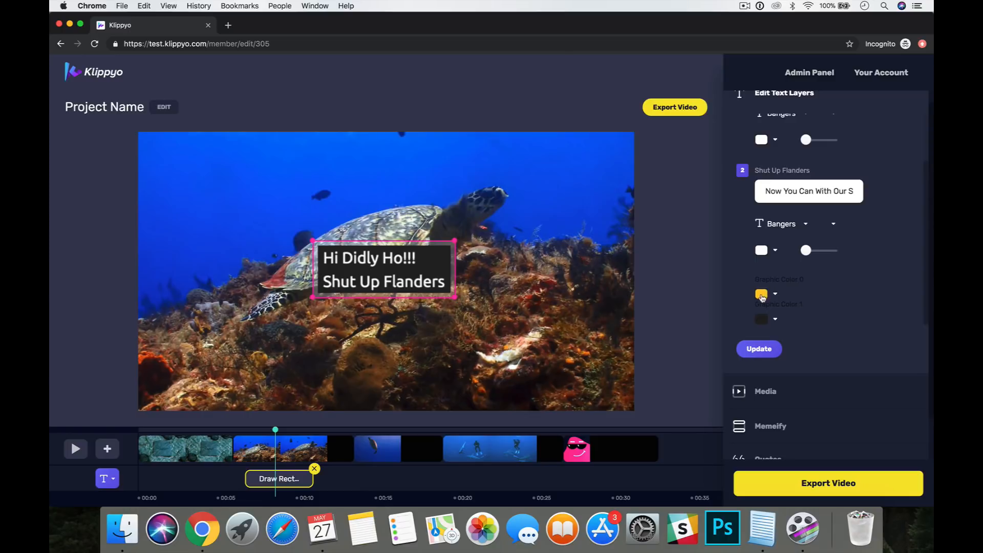
left_click(762, 295)
left_click(720, 328)
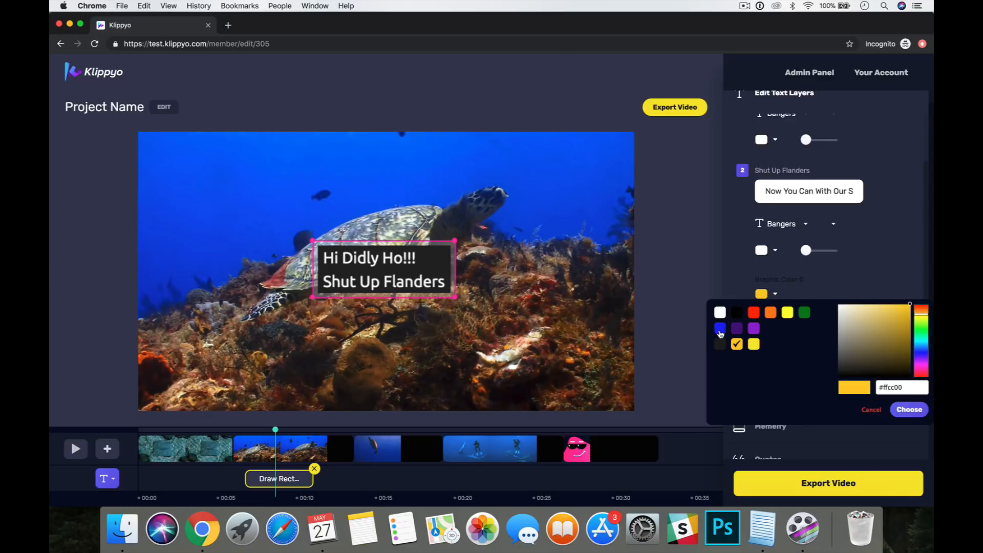
left_click(911, 414)
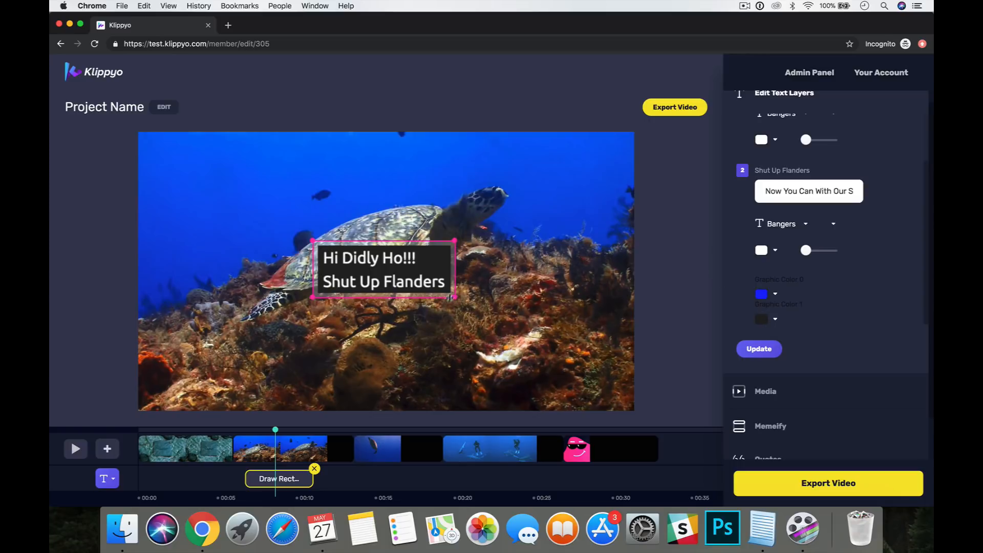
left_click(749, 350)
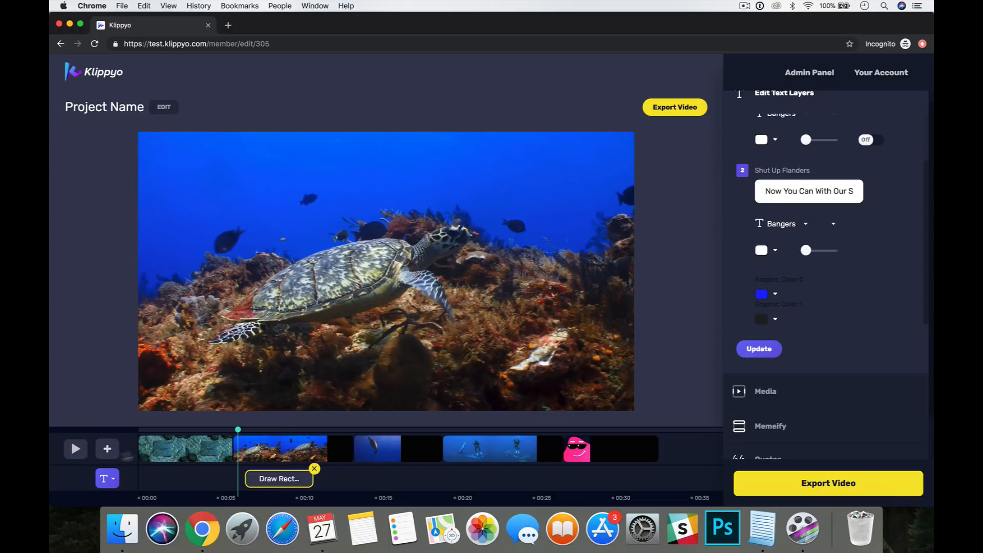
- Play the reef turtle clip until its text shows, then enlarge the text box and move it to the lower left of the frame
left_click(75, 449)
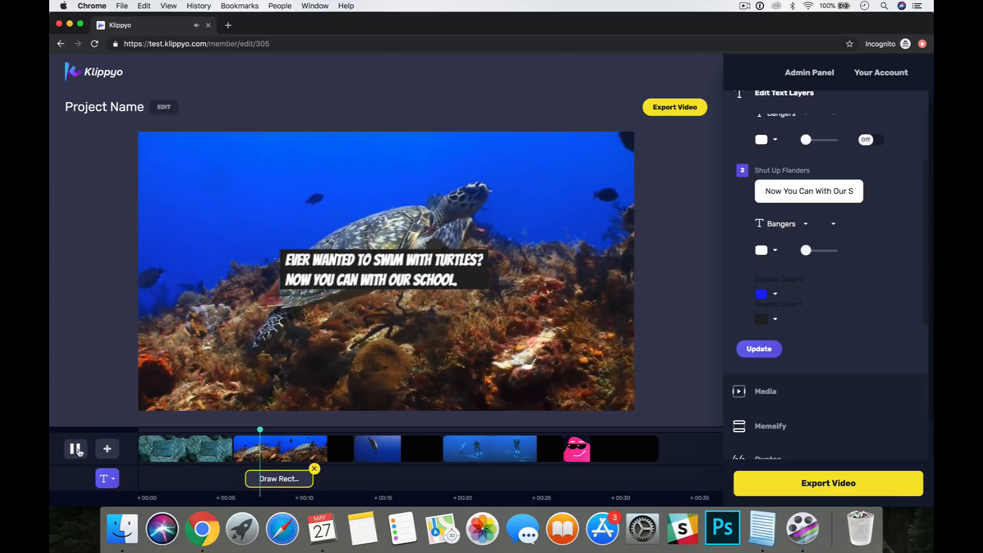
left_click(76, 449)
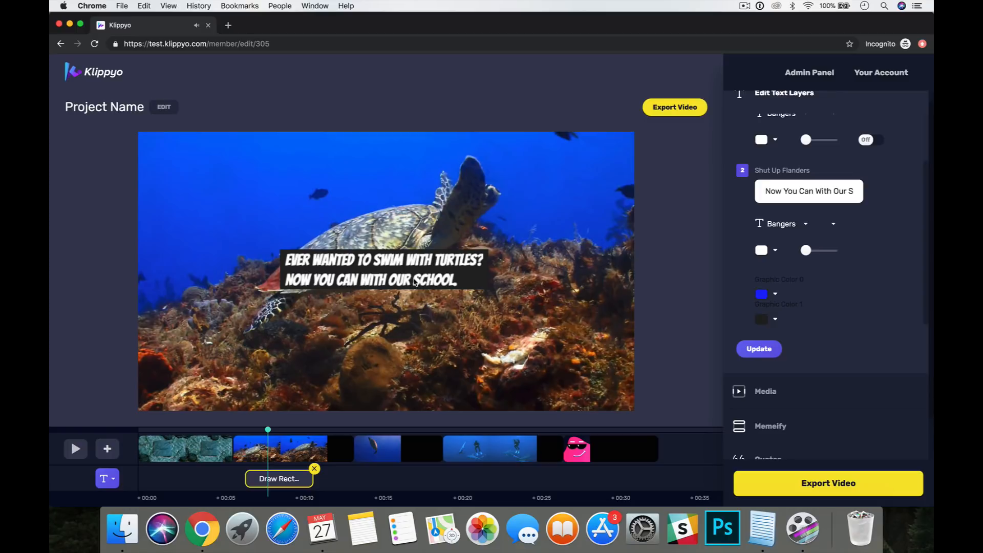
left_click(281, 477)
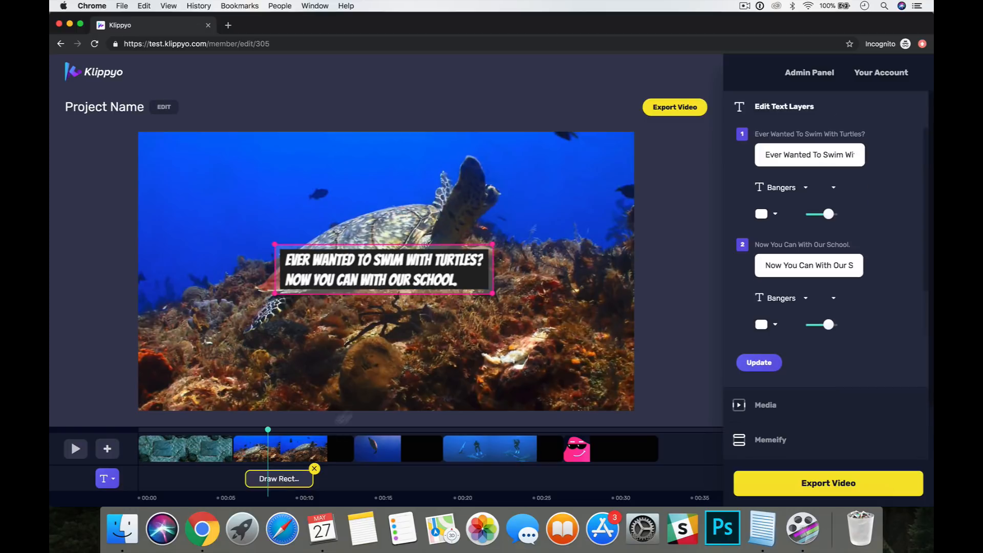
left_click_drag(491, 294, 578, 314)
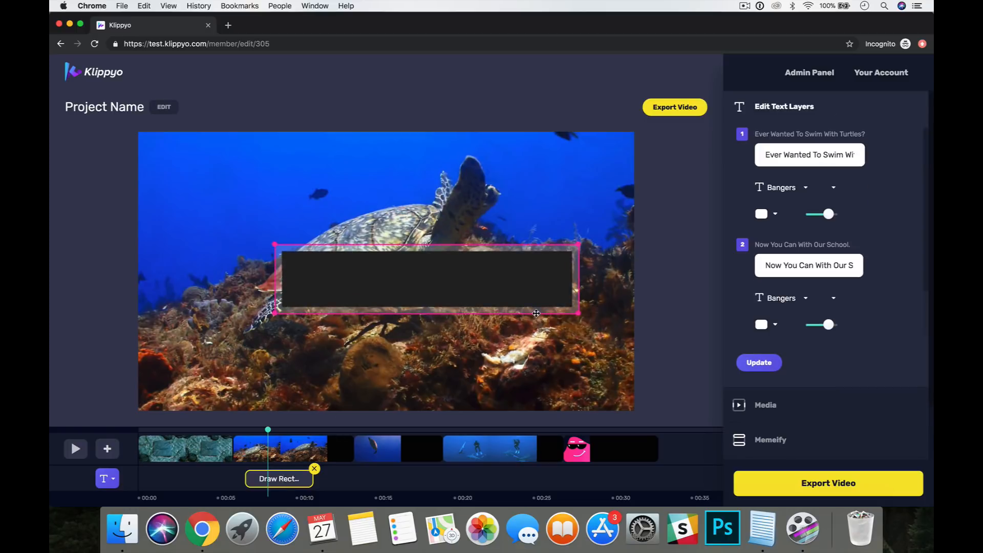
left_click_drag(508, 302, 454, 344)
left_click_drag(412, 370, 404, 372)
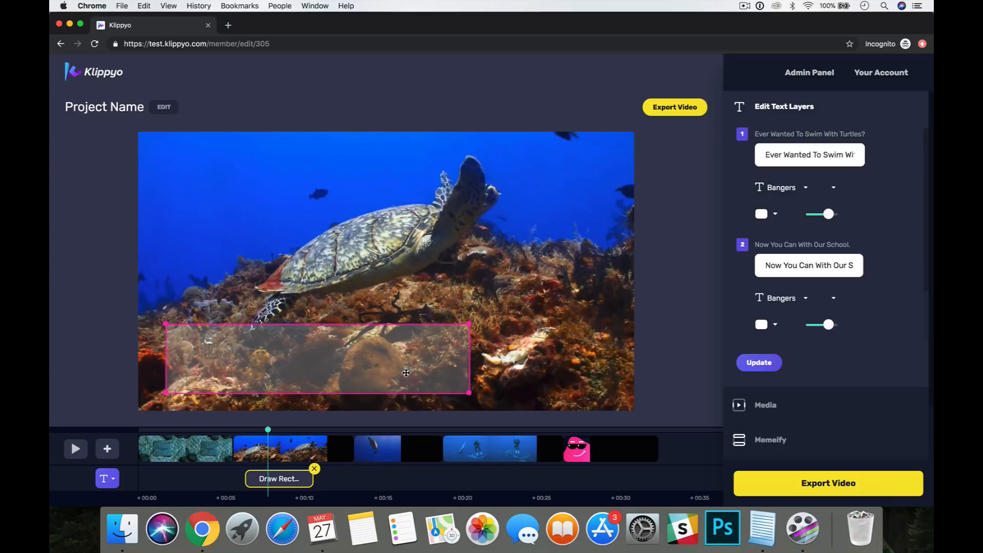
- Play the video from the start of the reef turtle clip into the swimming turtle clip to check the repositioned text
left_click(240, 430)
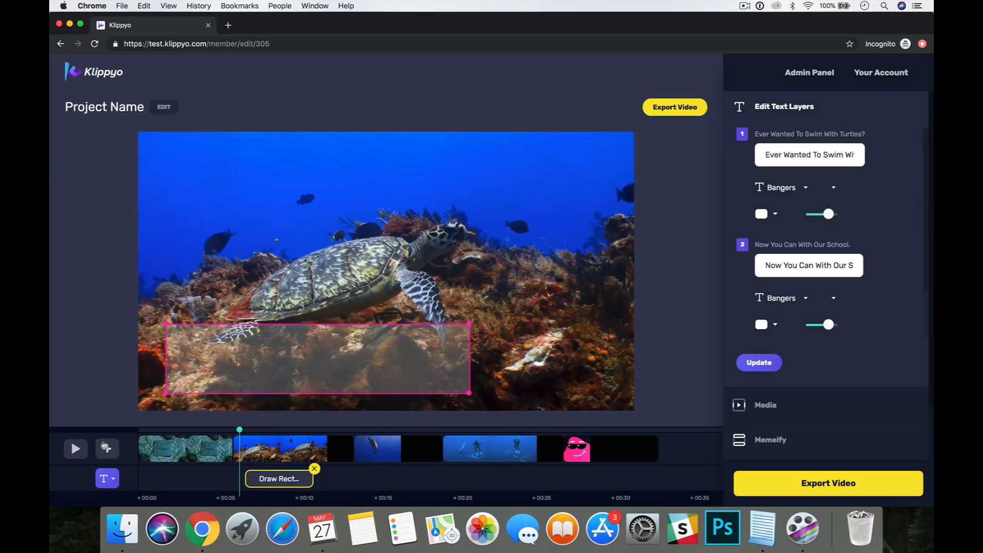
left_click(279, 482)
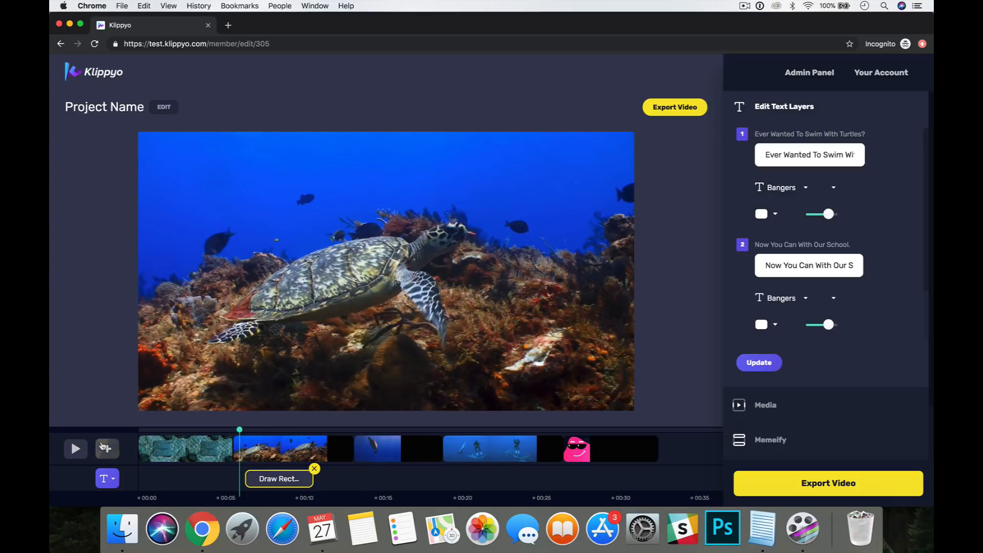
left_click(80, 451)
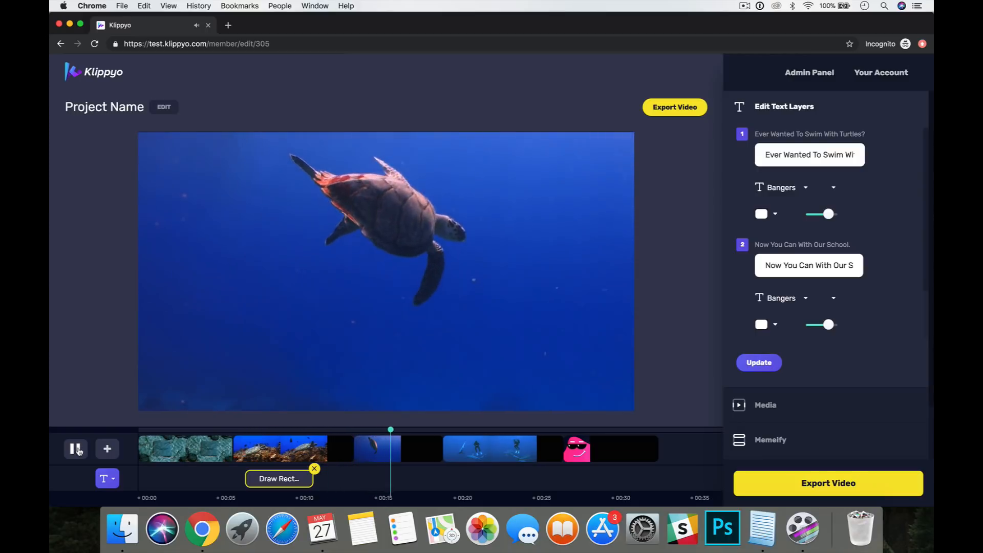
left_click(77, 449)
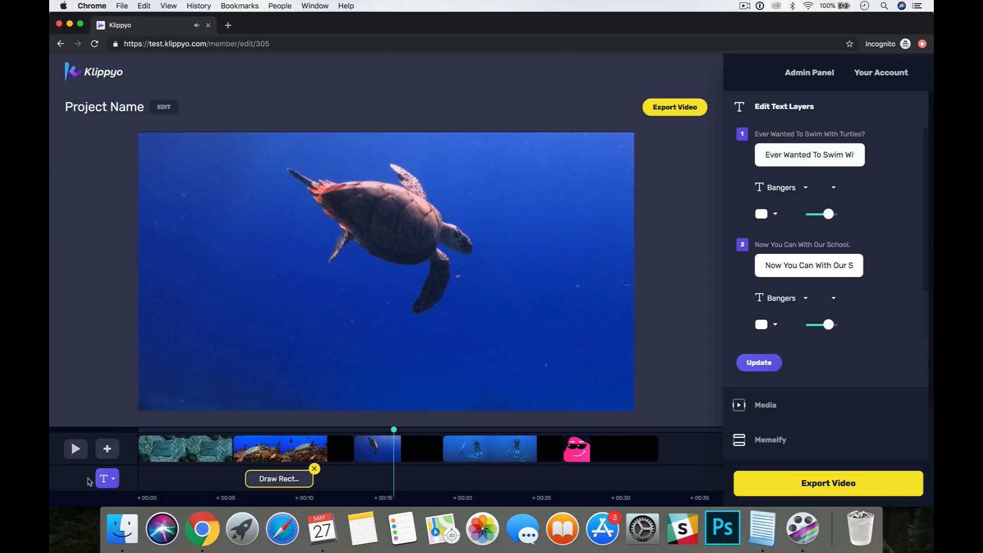
- Add a second Draw Rect Fade text animation and place it over the swimming turtle clip, starting at about 14 seconds
left_click(109, 451)
left_click(132, 486)
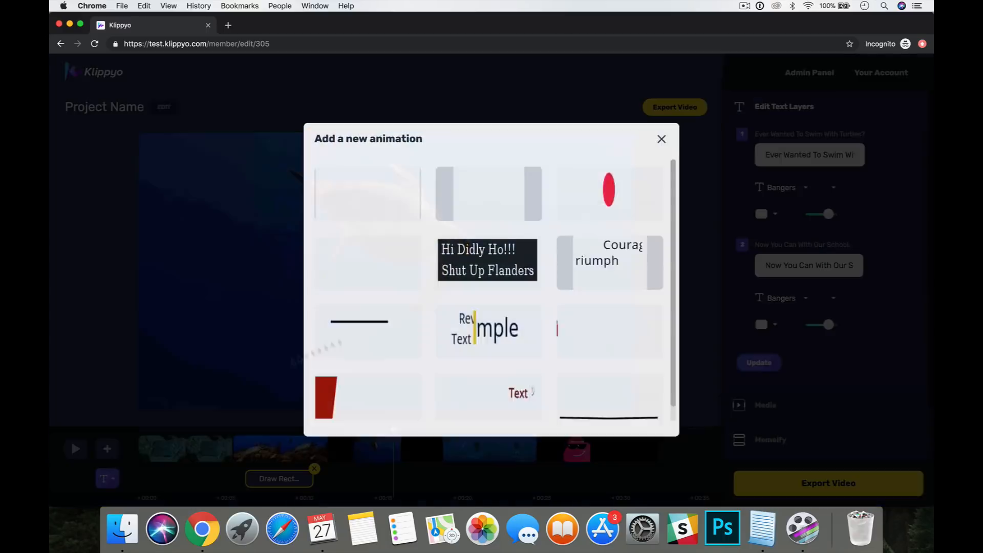
left_click(489, 271)
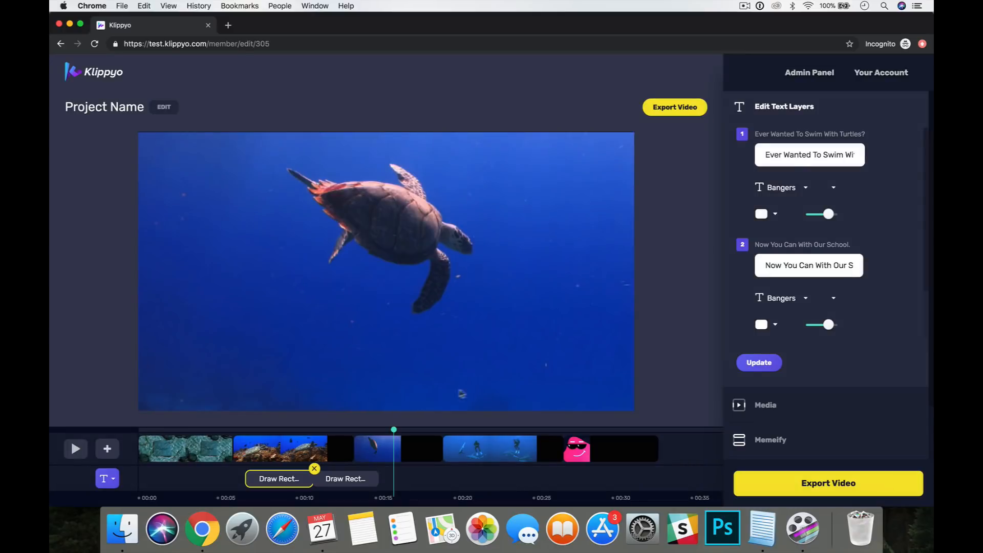
left_click_drag(343, 479, 391, 479)
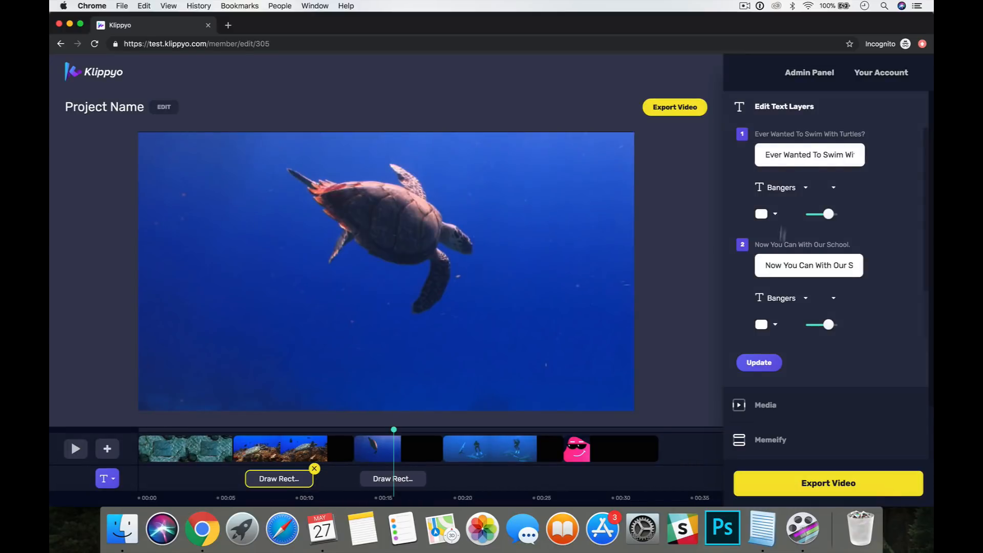
triple_click(805, 156)
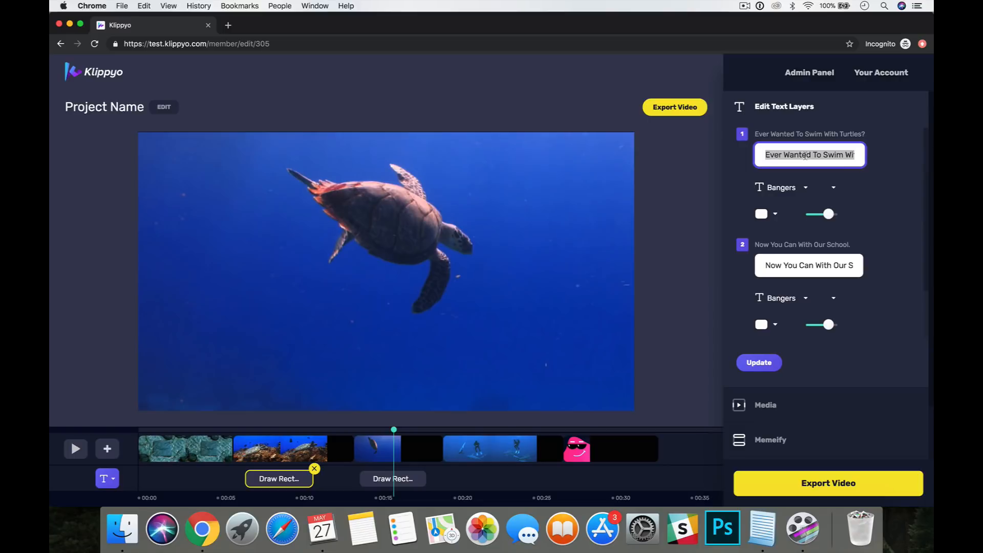
type("BEgi")
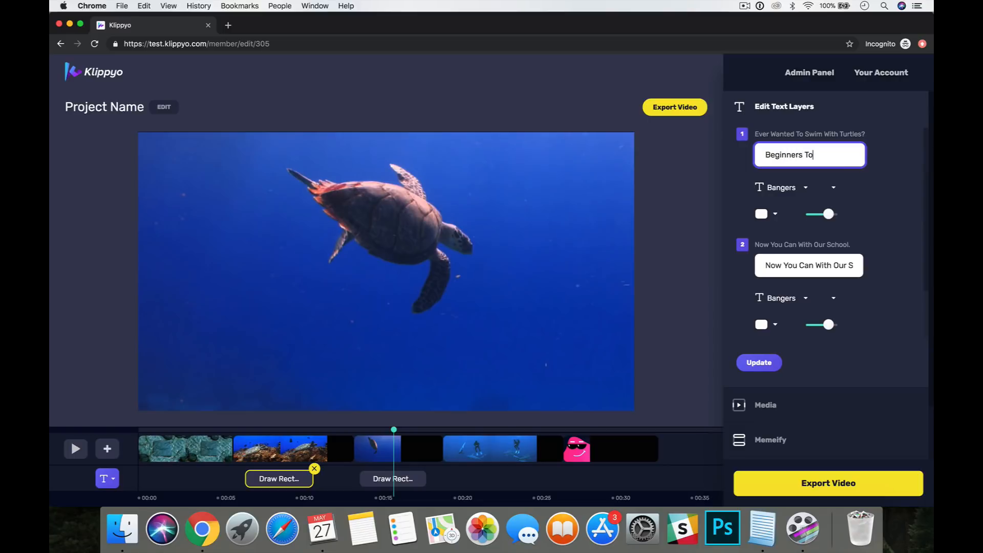
type("nners To Advanced W")
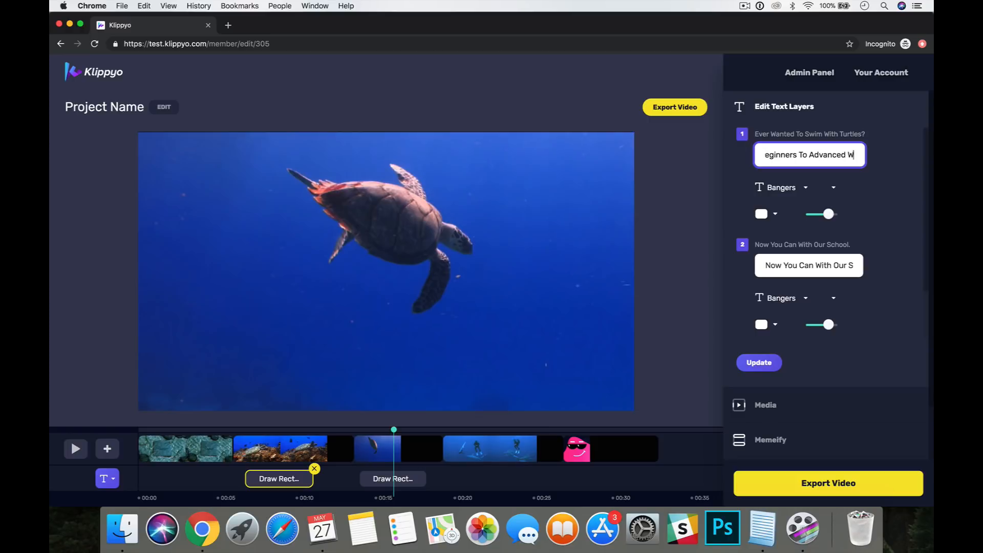
type("ellcome")
triple_click(804, 265)
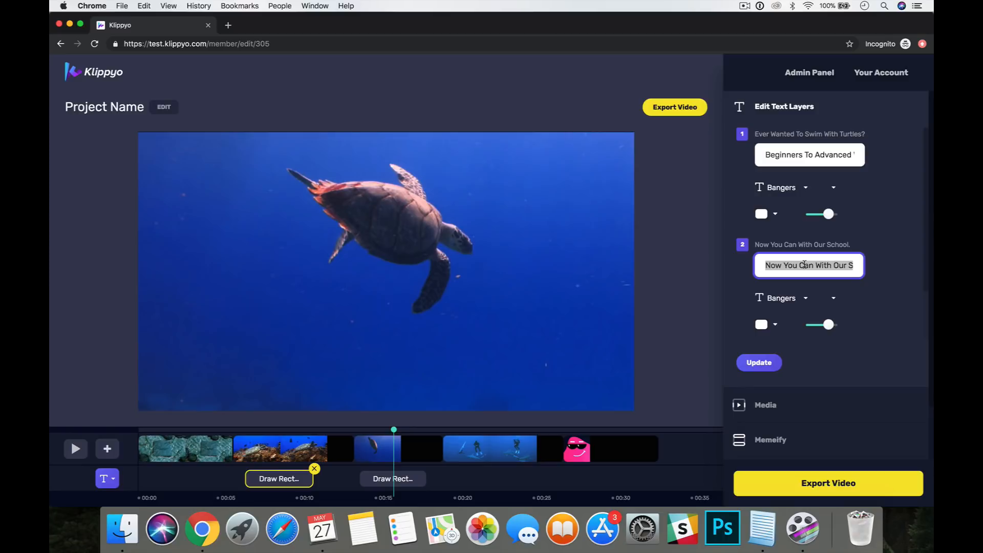
type("All")
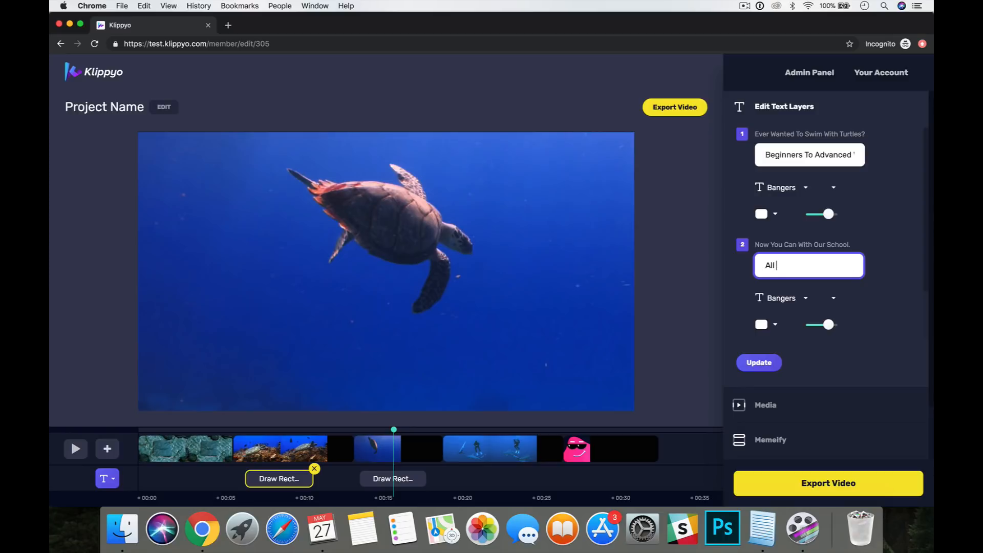
type(" Scuab Diving")
type("ng ")
type("Equipment Included")
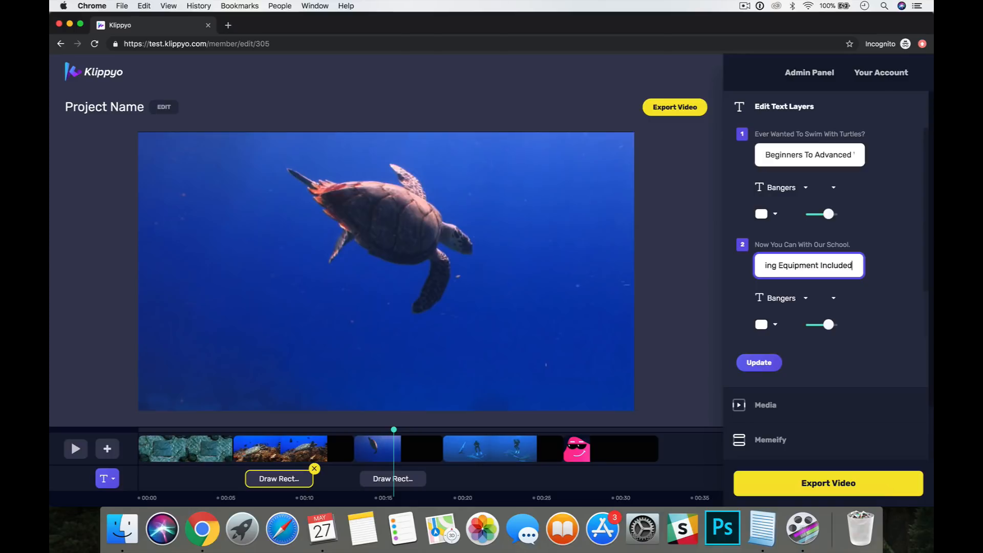
type(".")
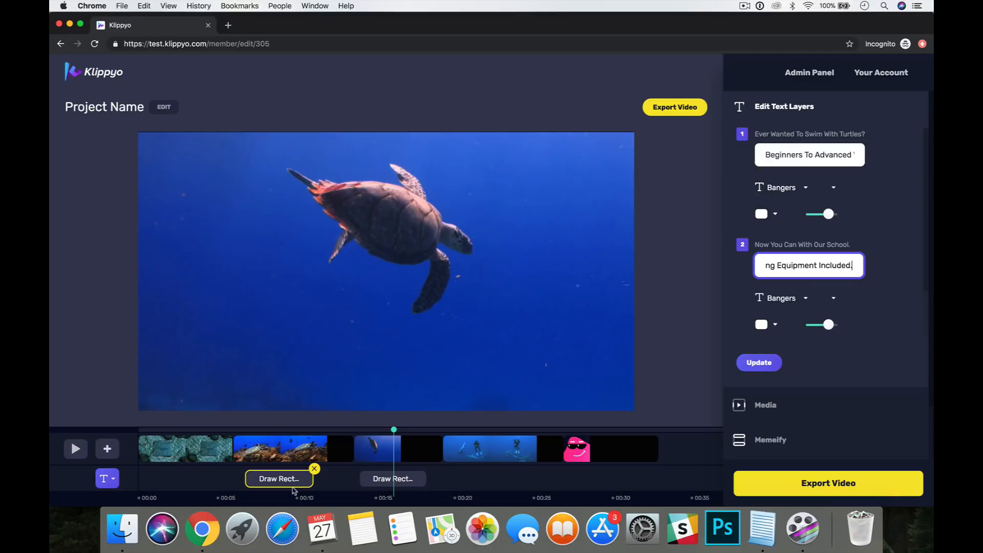
left_click(394, 484)
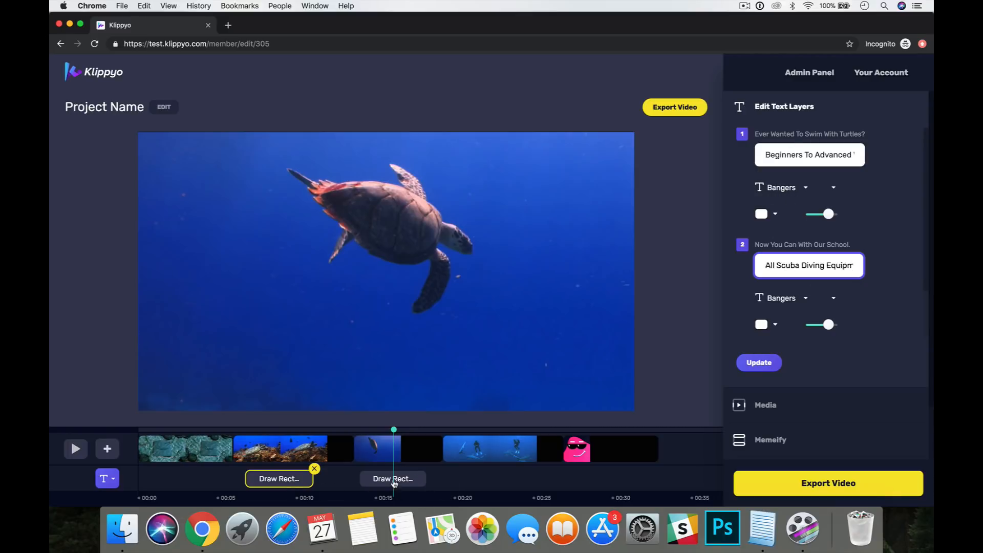
left_click(290, 477)
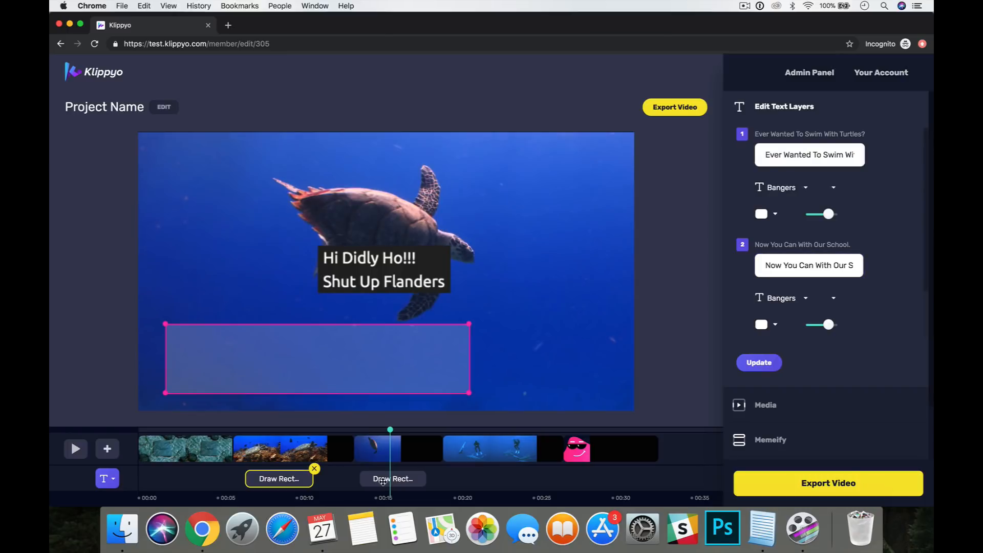
- Set the first line of the text animation over the swimming turtle clip to "Beginners To Advanced"
left_click(383, 481)
triple_click(808, 155)
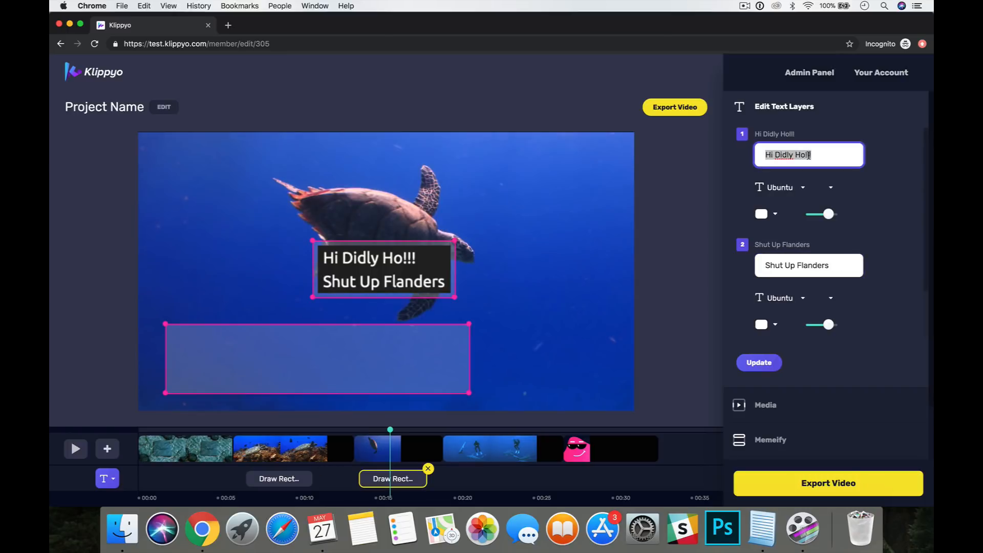
type("Beginners To Ad")
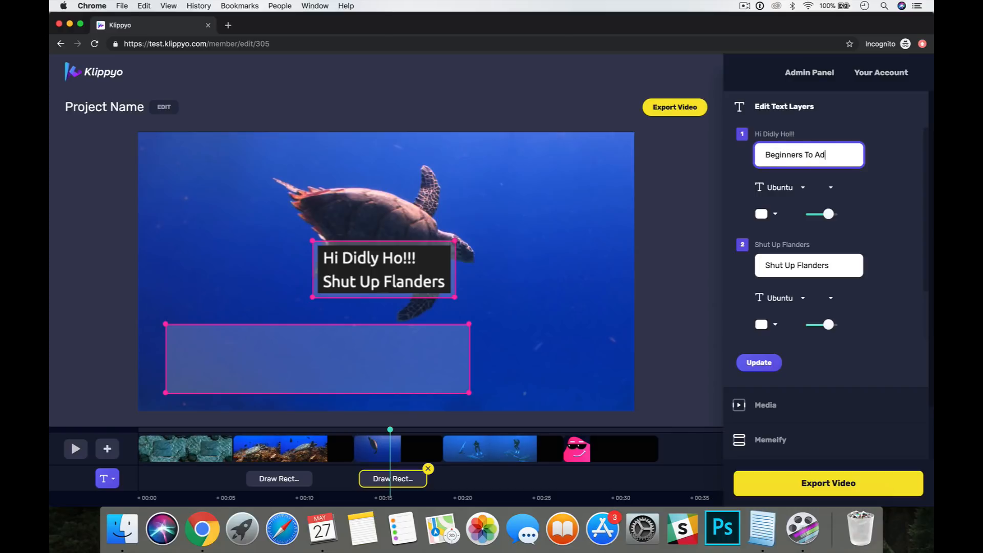
type("vanced Welcome.")
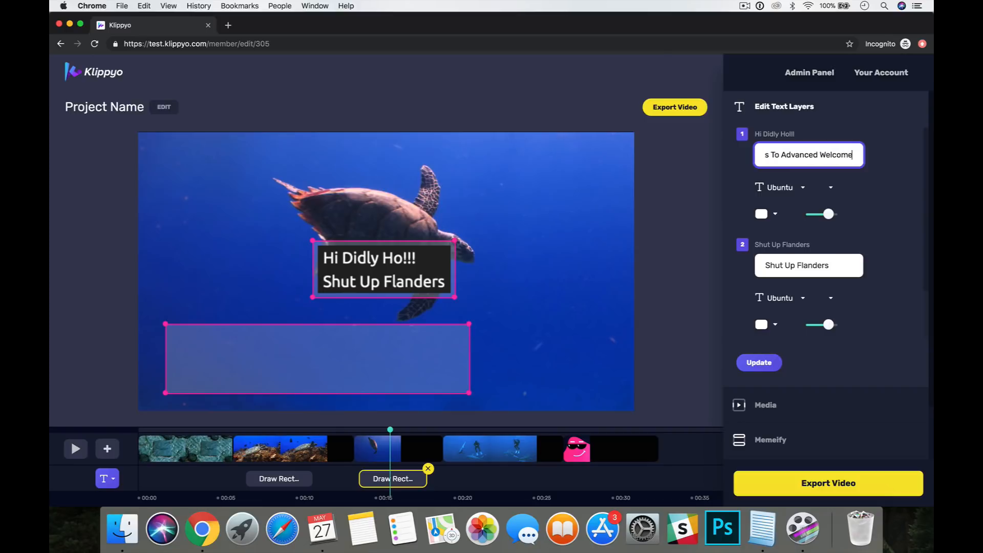
key("BackSpace")
key("BackSpace")
key("BackSpace")
key("BackSpace")
key("BackSpace")
key("BackSpace")
key("BackSpace")
key("BackSpace")
key("BackSpace")
- Set the second line of this text animation to "All Scuba Diving Equipment Included."
triple_click(808, 266)
type("A")
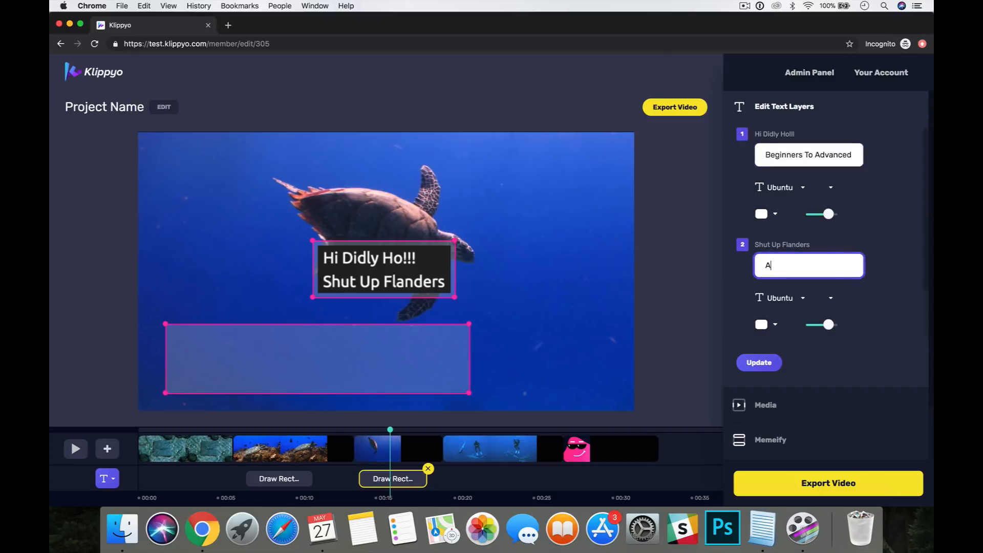
type("ll Scuba ")
type("Diving Equipment ")
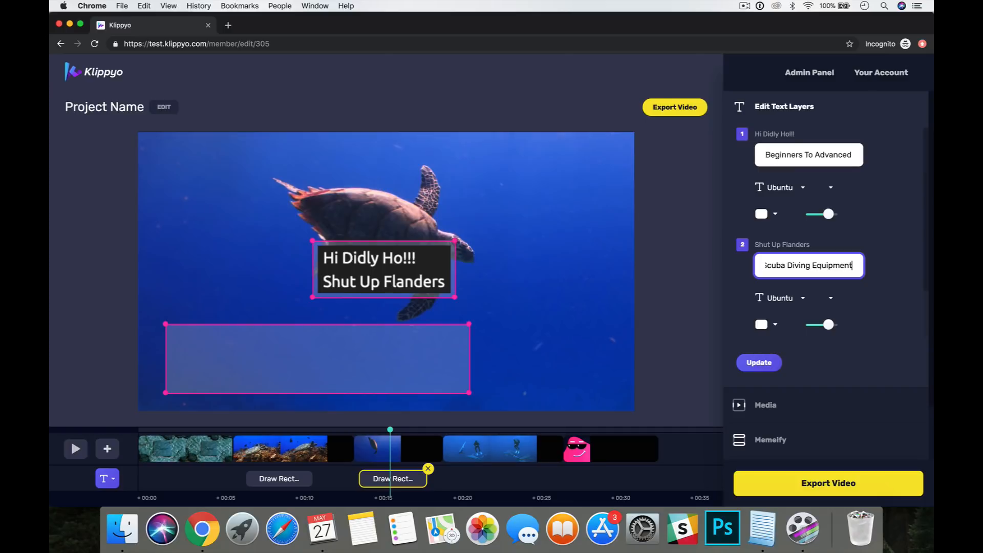
type("Included.")
- Set the font of both text lines in the animation over the swimming turtle clip to Bangers
left_click(800, 188)
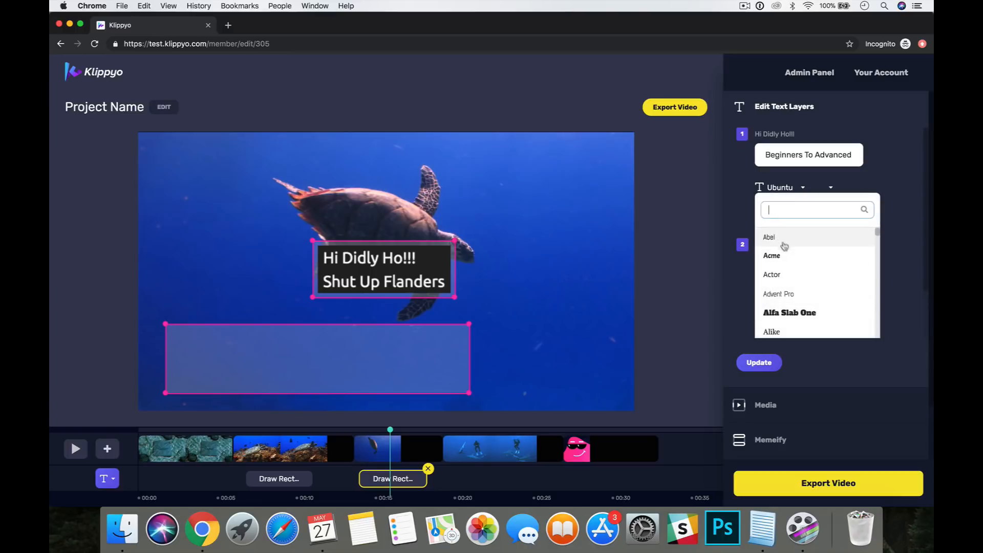
scroll(787, 289, "down", 2)
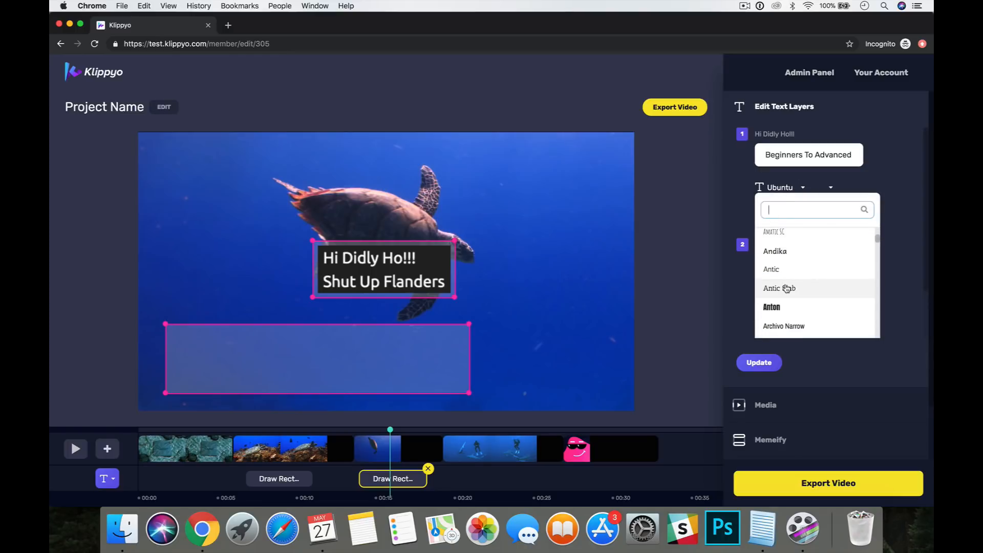
type("bangers")
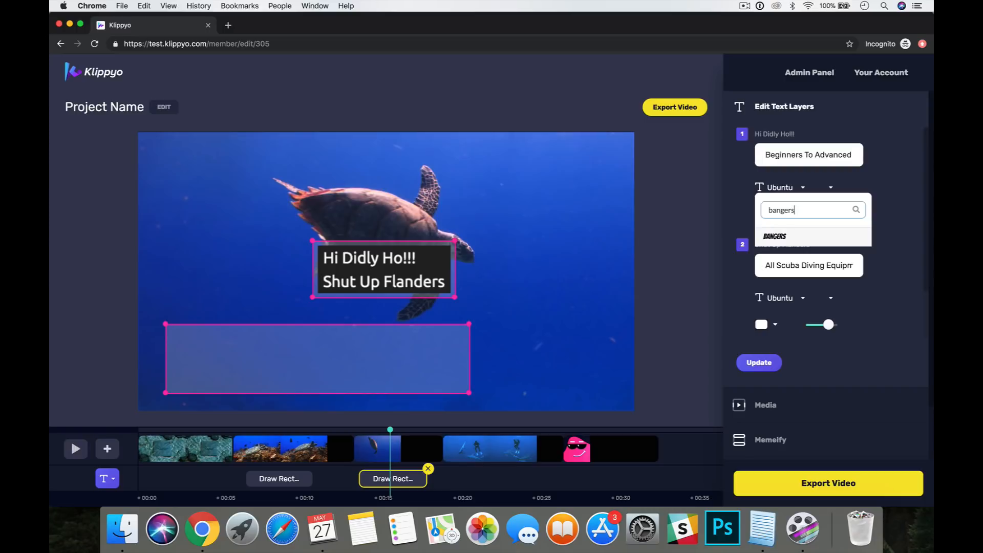
left_click(776, 235)
left_click(776, 299)
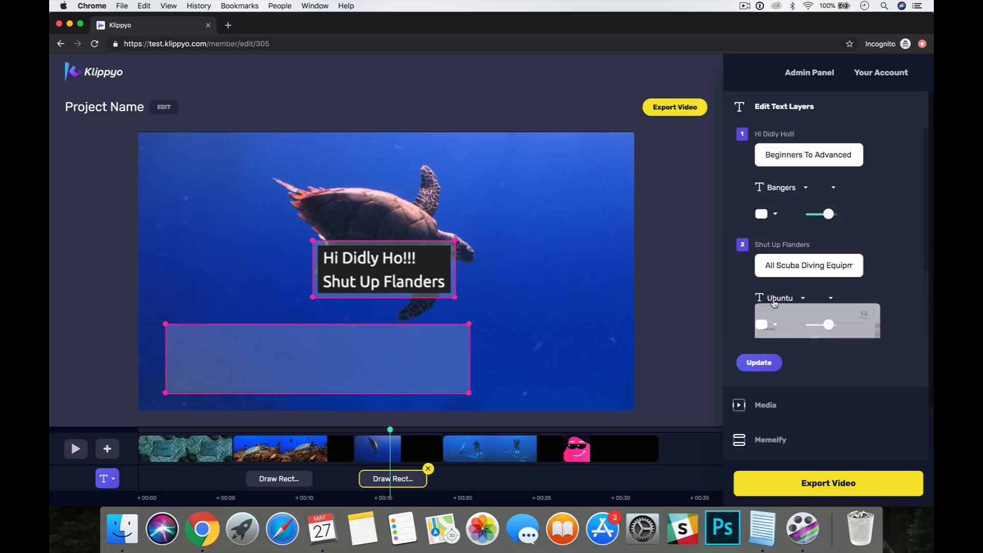
type("banger")
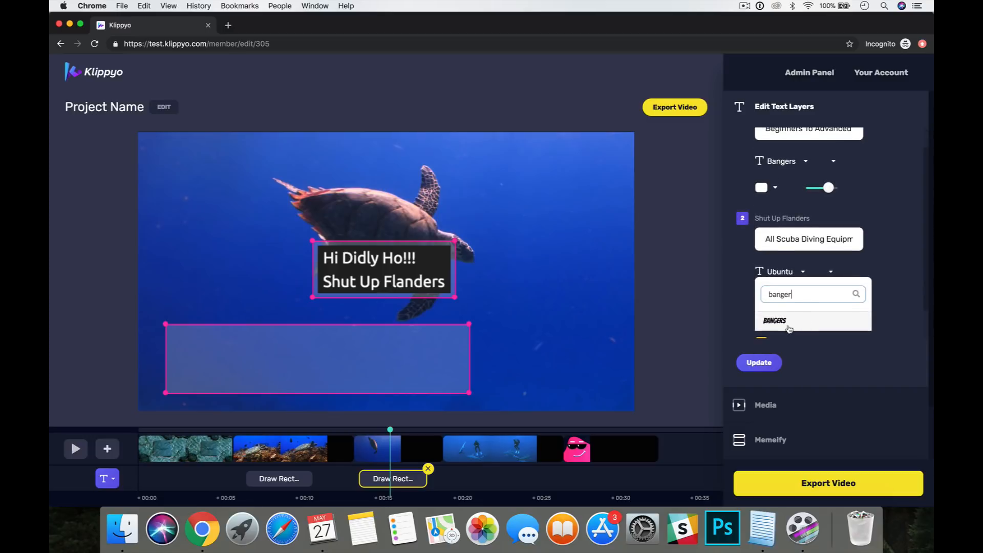
left_click(788, 328)
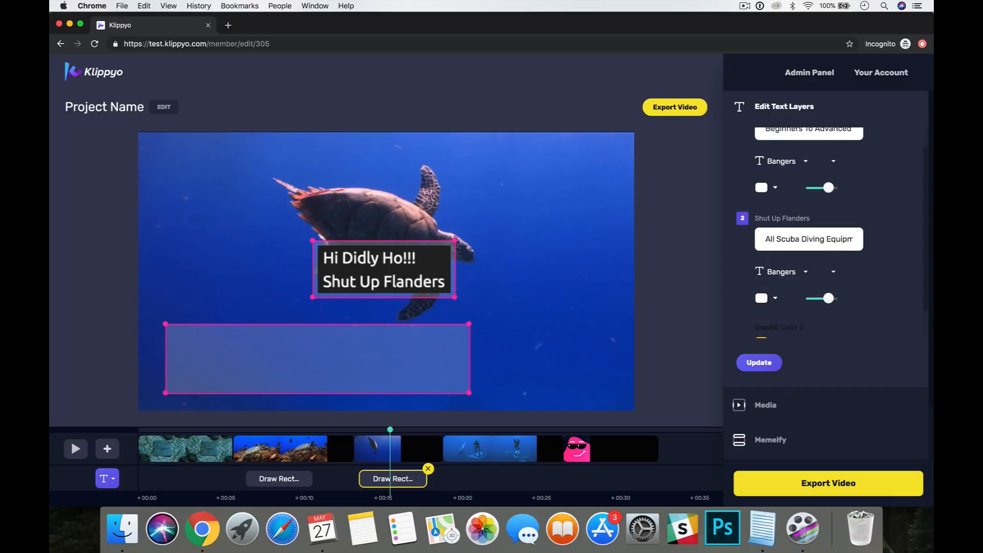
- Change the first graphic color of this text animation to blue and apply the text layer changes
scroll(772, 272, "down", 1)
left_click(763, 310)
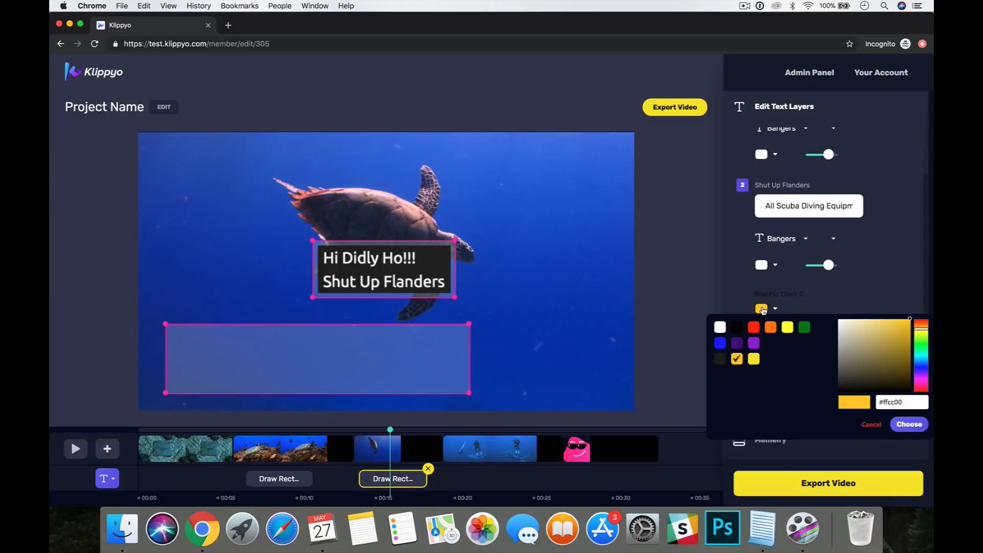
left_click(720, 343)
left_click(908, 425)
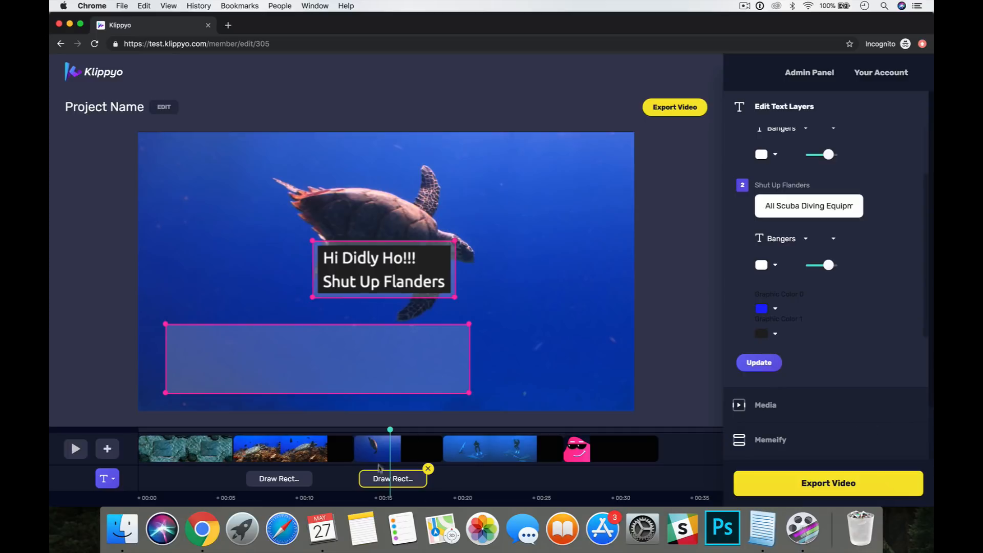
left_click(759, 362)
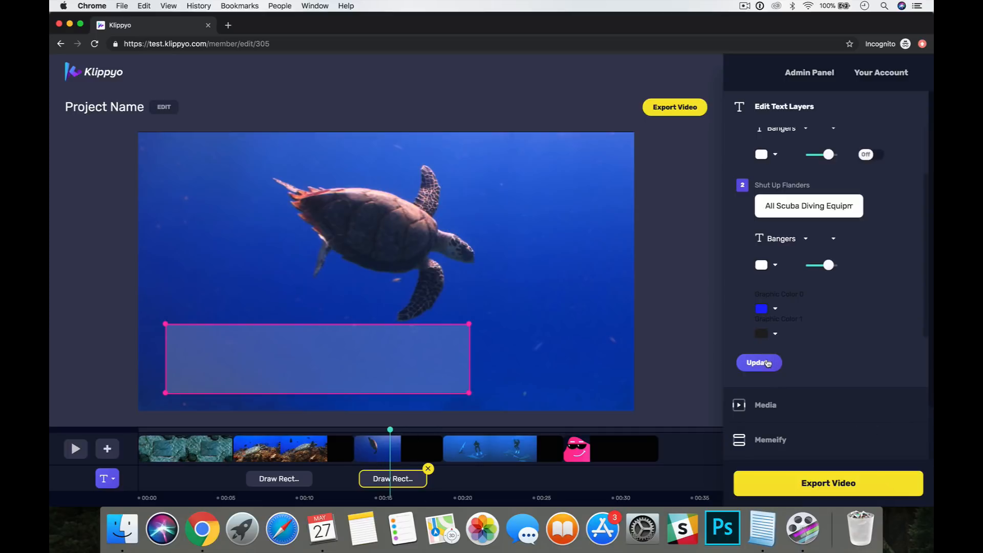
- Play the video from the end of the reef turtle clip to check the text over the swimming turtle clip
left_click(290, 482)
left_click(342, 431)
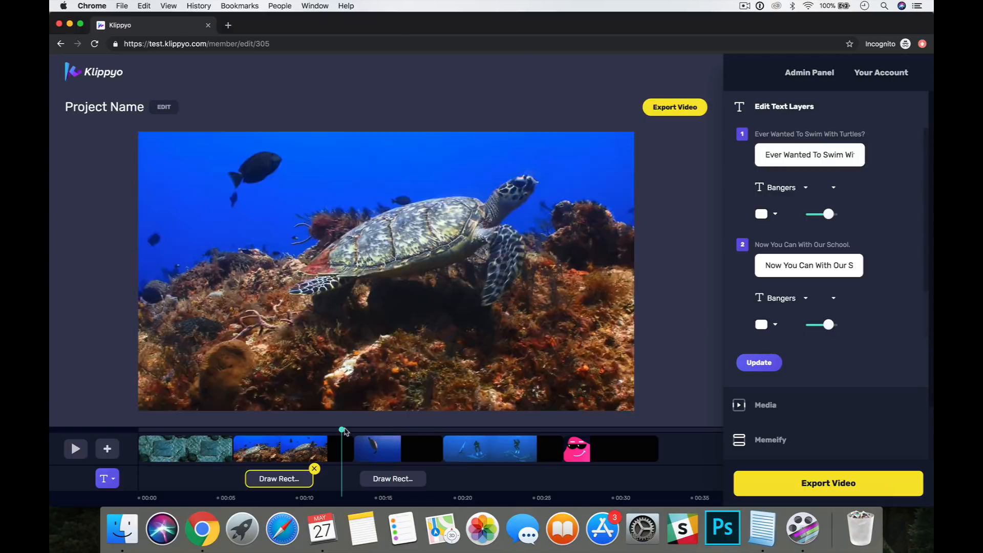
left_click(76, 449)
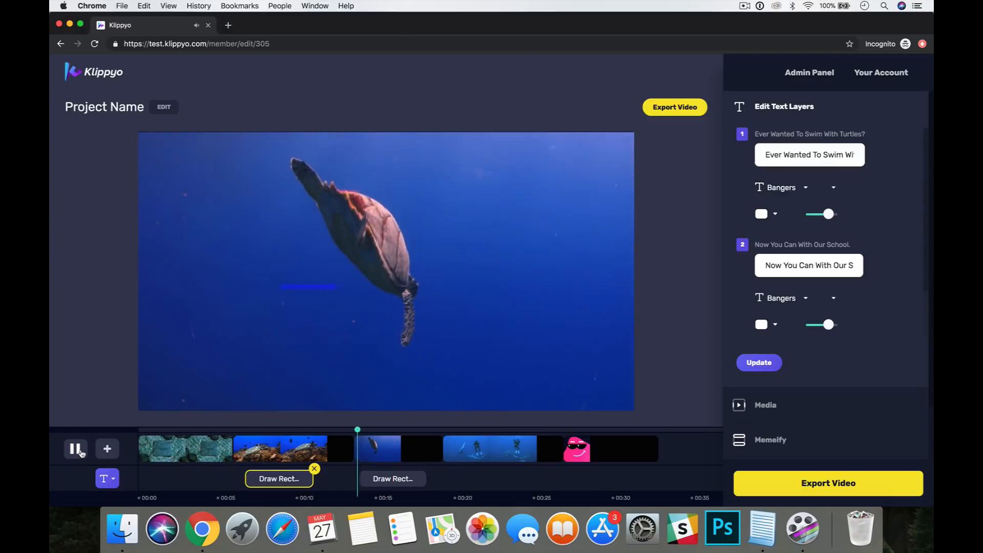
left_click(76, 449)
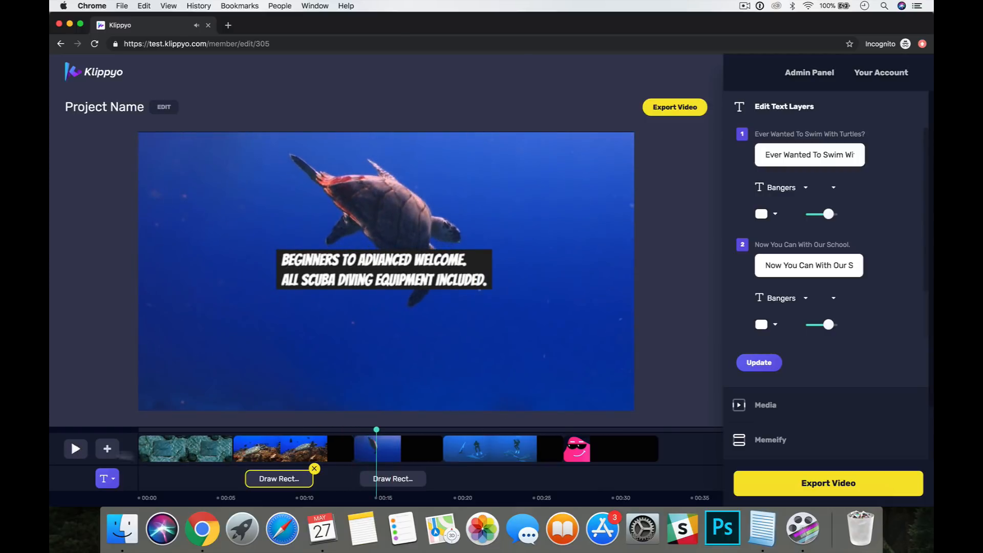
- Move the swimming turtle text to the lower left of the frame and check it by playing from the start of the reef turtle clip
left_click(392, 480)
mouse_move(496, 293)
left_mouse_down()
mouse_move(531, 311)
mouse_move(419, 362)
left_mouse_up()
left_click(333, 429)
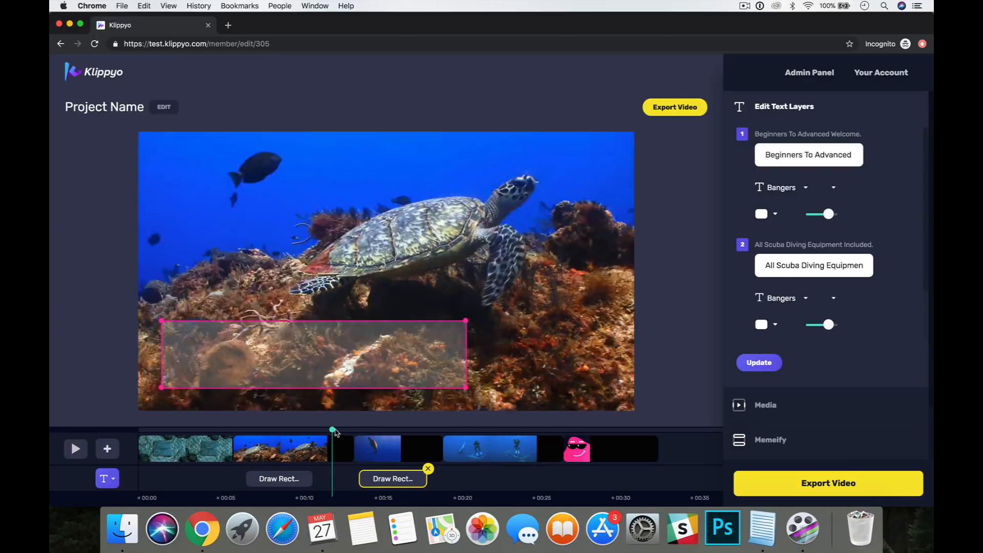
left_click(238, 432)
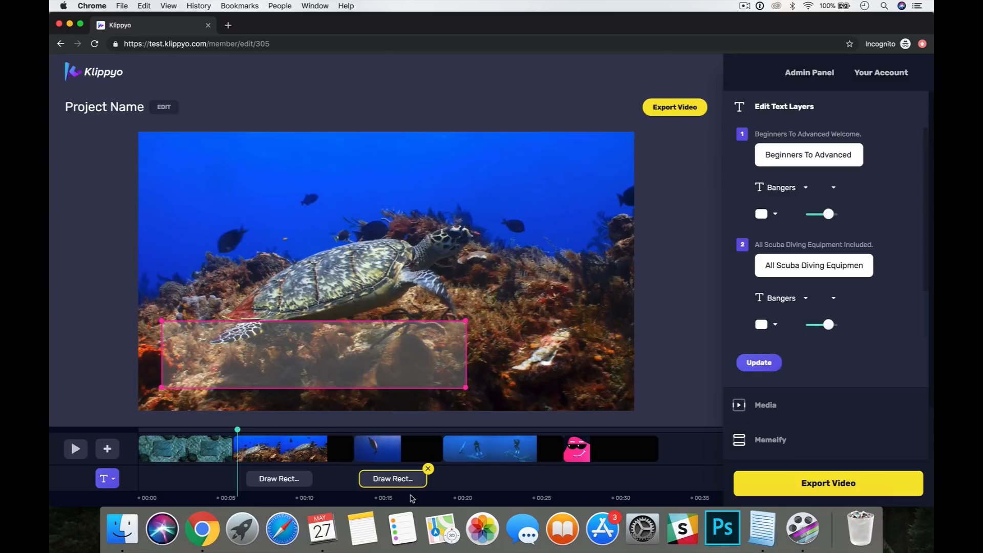
left_click(74, 449)
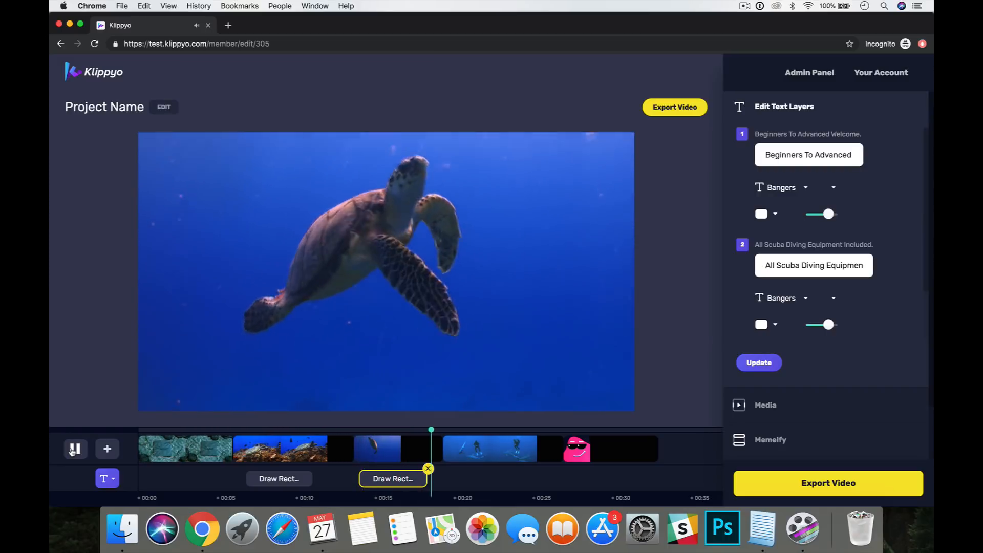
left_click(74, 449)
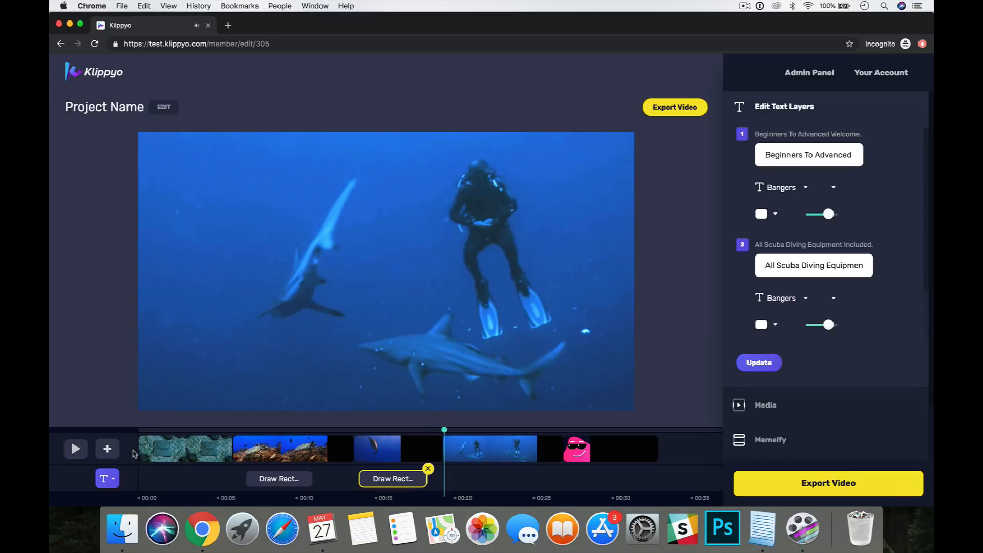
- Add a Fall & Reveal text animation and place it over the shark clip, starting at about 20 seconds
left_click(113, 449)
left_click(134, 485)
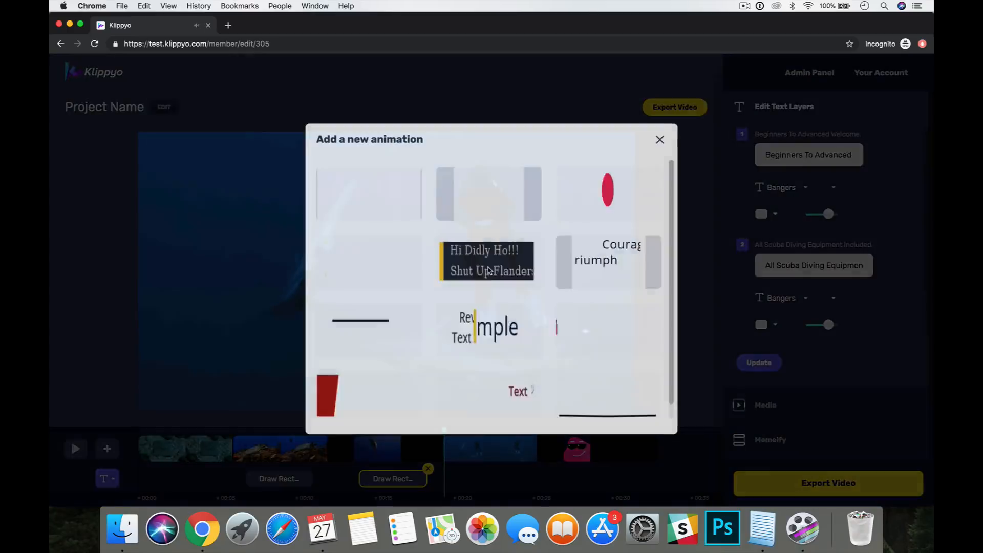
left_click(609, 271)
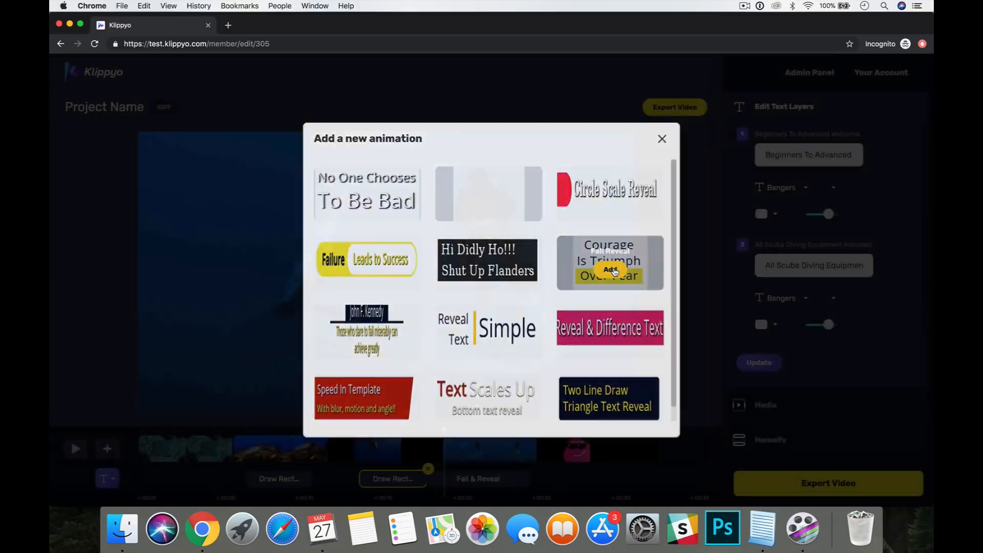
left_click_drag(495, 482, 523, 480)
left_click(409, 474)
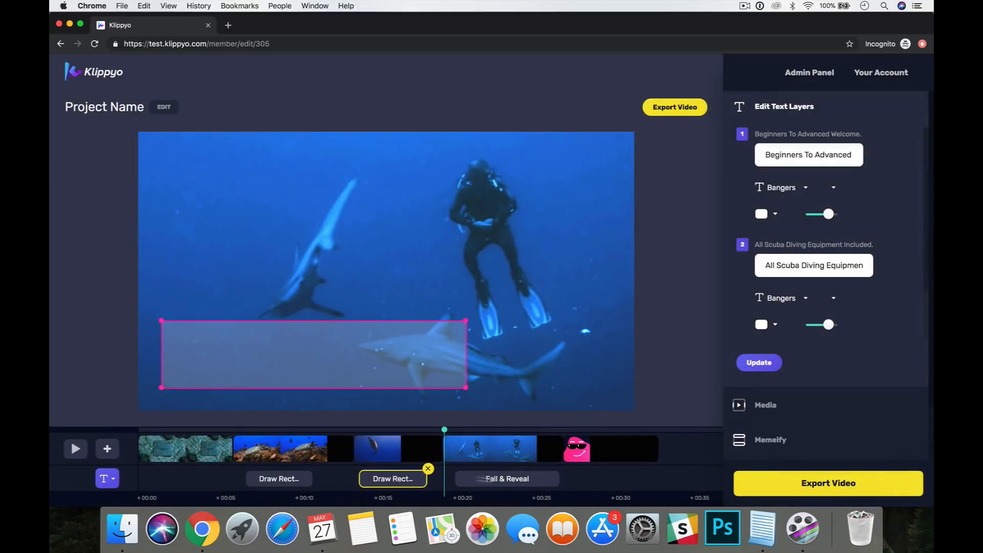
left_click(492, 484)
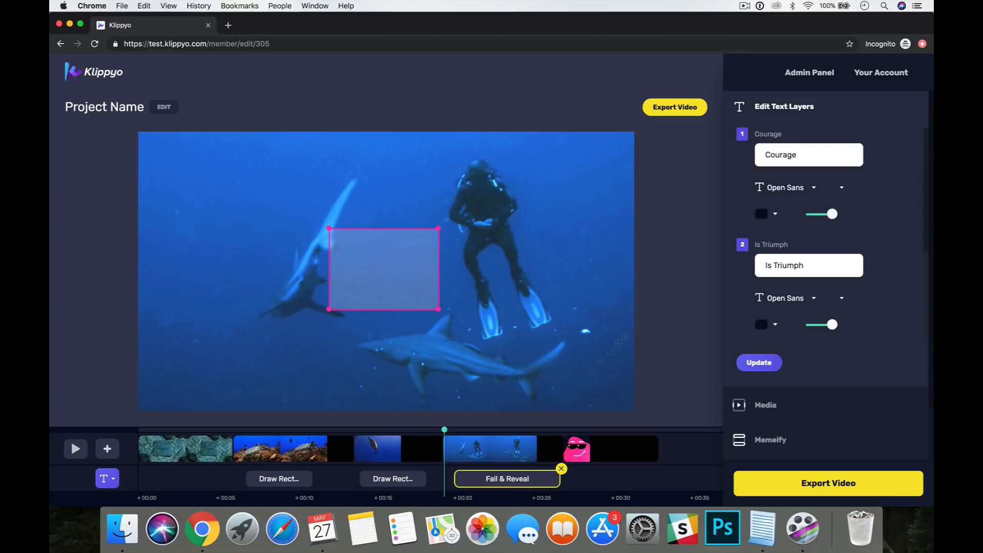
- Set the first line of the Fall & Reveal text animation to "Multiple Times Per Week"
double_click(804, 154)
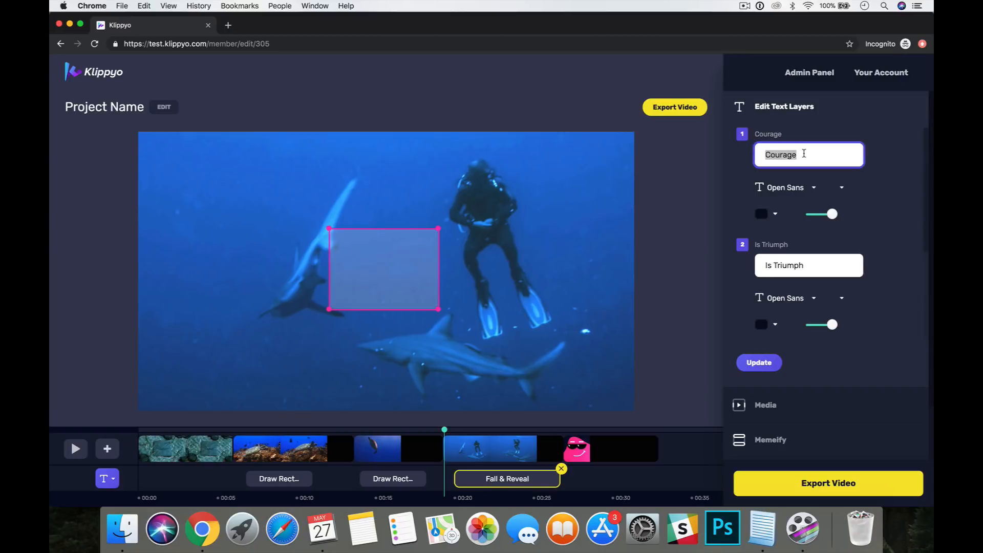
type("Boo")
key("BackSpace")
key("BackSpace")
key("BackSpace")
key("BackSpace")
key("BackSpace")
key("BackSpace")
key("BackSpace")
key("BackSpace")
key("BackSpace")
type("Multiup")
type("pler")
type(" Times ")
type("Per Week")
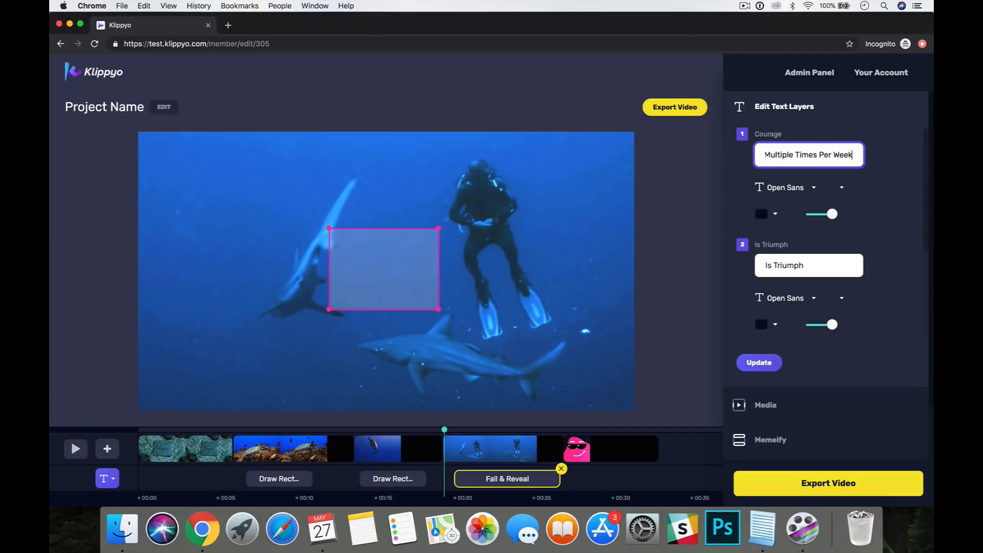
- Set the second line of the Fall & Reveal text animation to "Please Call Today To Book"
double_click(801, 265)
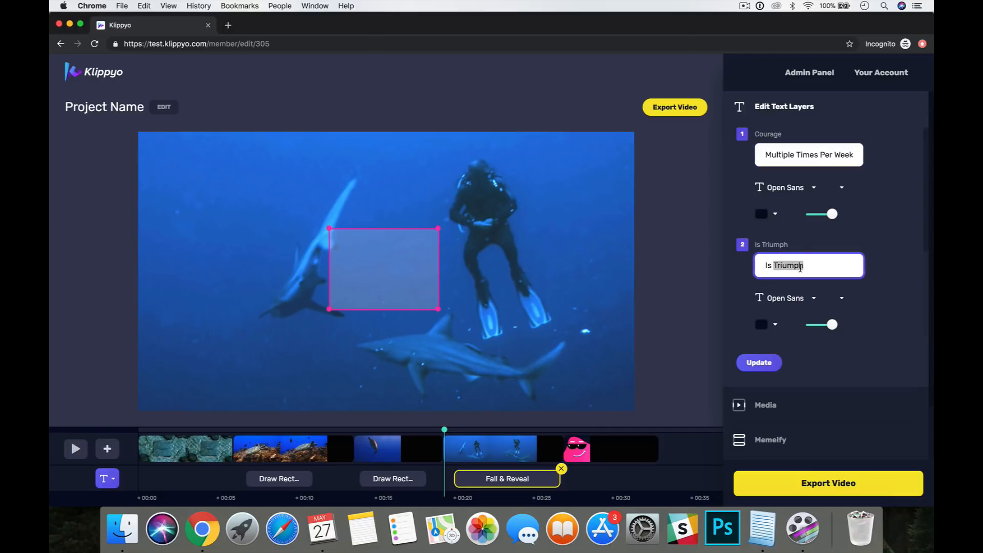
triple_click(801, 265)
type("Please Call Today To")
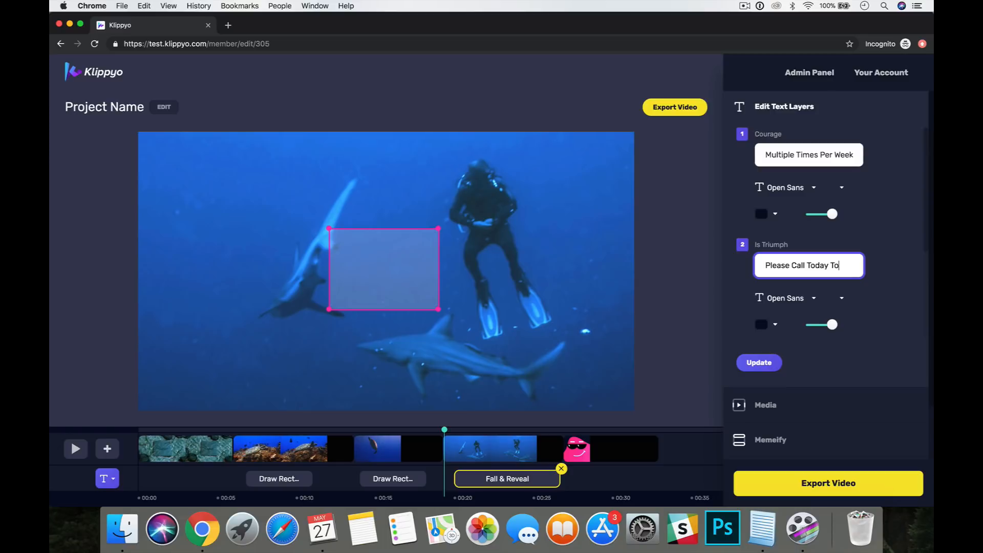
type(" Book")
- Replace the third line of the Fall & Reveal text animation with the contact phone number
scroll(781, 331, "down", 2)
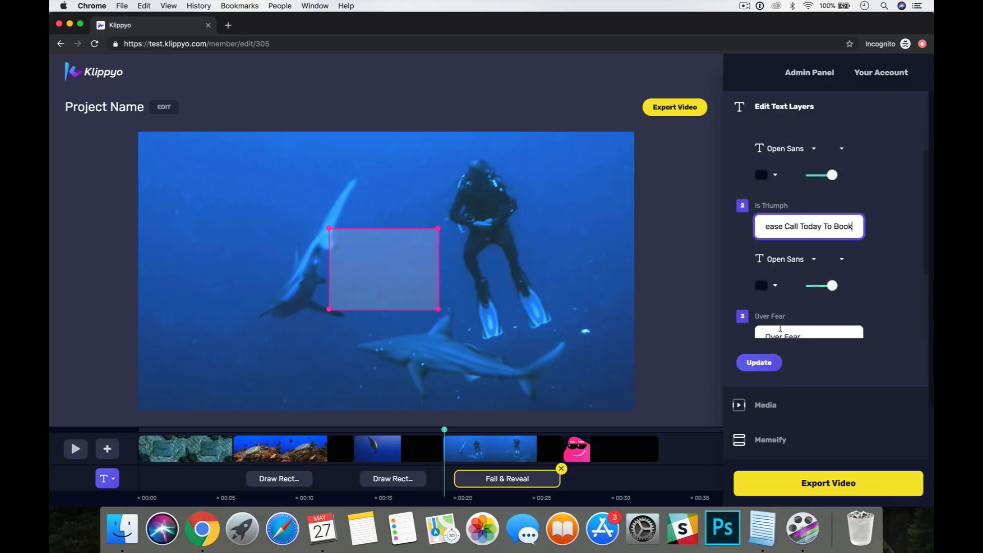
left_click(779, 332)
scroll(781, 334, "down", 3)
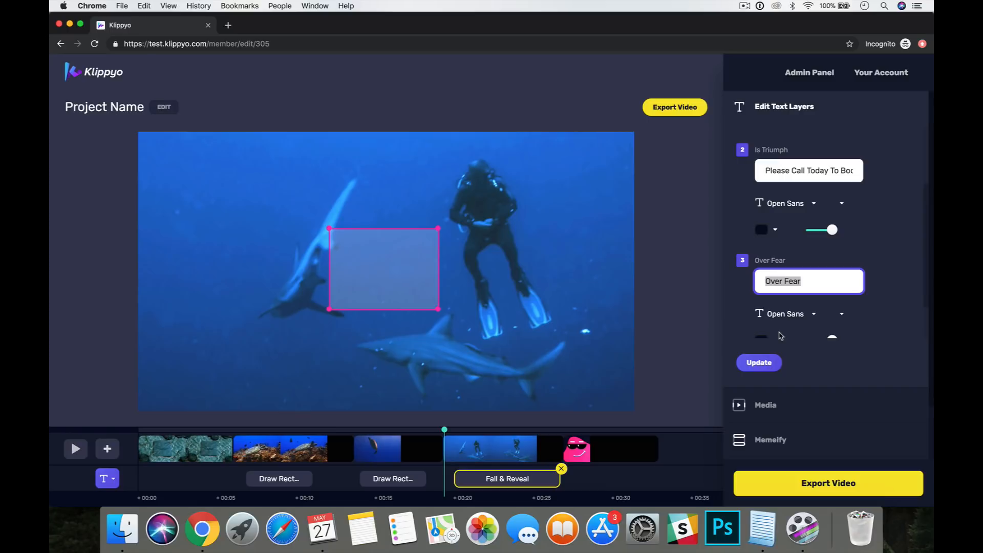
type("0123456789")
- Set the font of the first and second lines of the Fall & Reveal text animation to Bangers
scroll(778, 201, "up", 3)
scroll(778, 201, "up", 1)
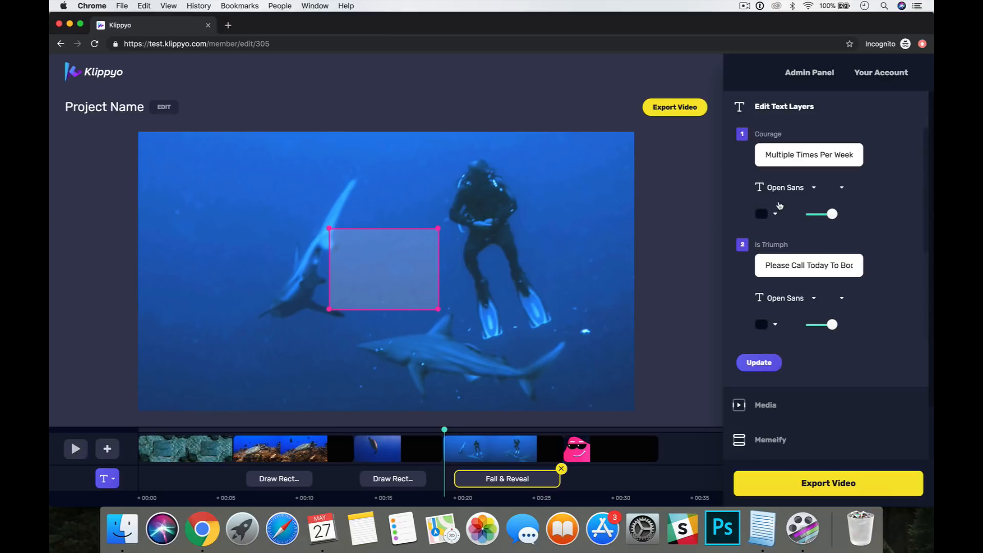
left_click(782, 189)
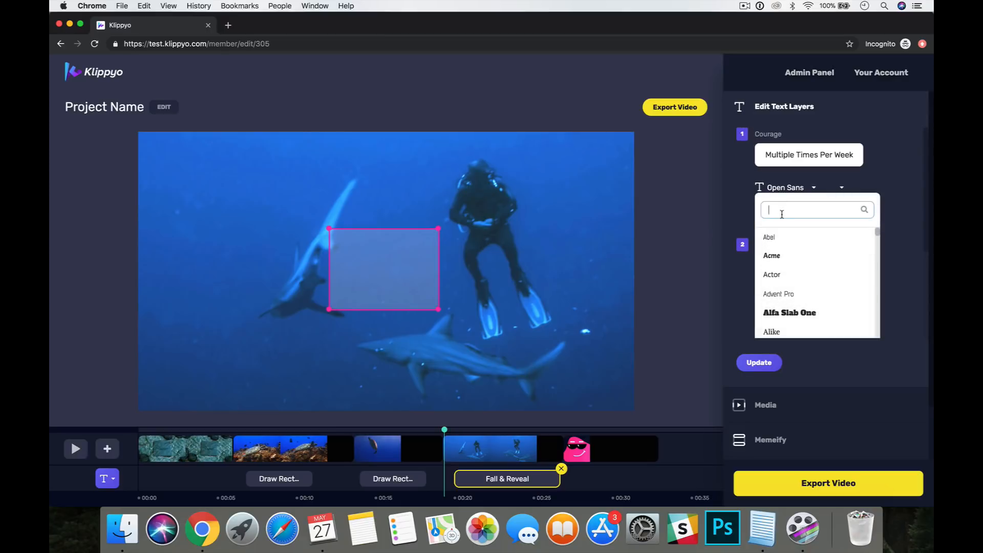
type("bang")
left_click(839, 239)
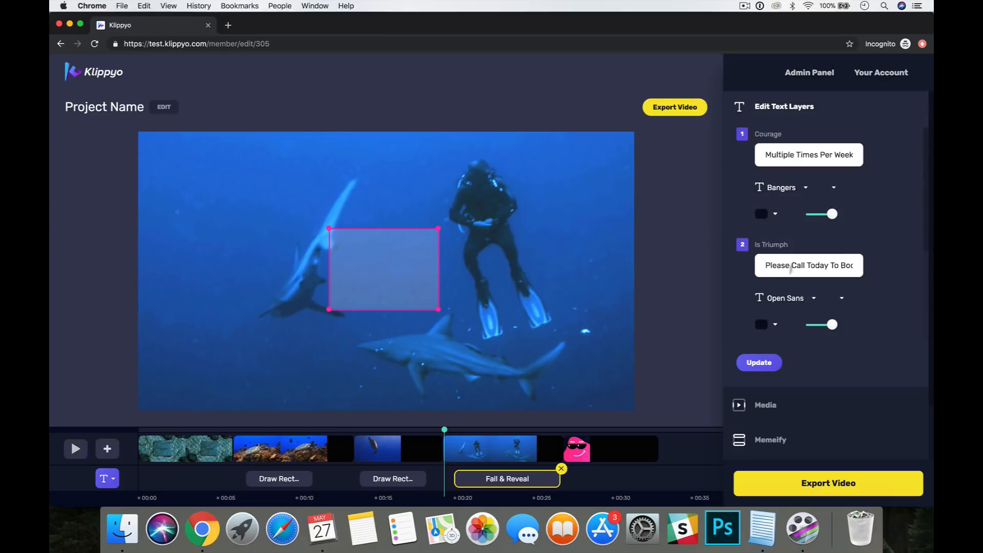
left_click(779, 301)
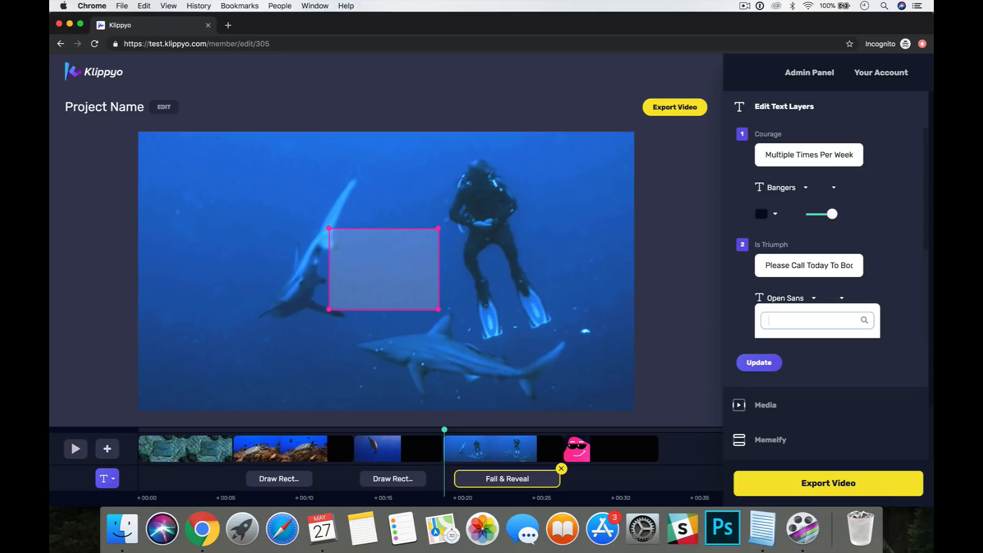
type("bang")
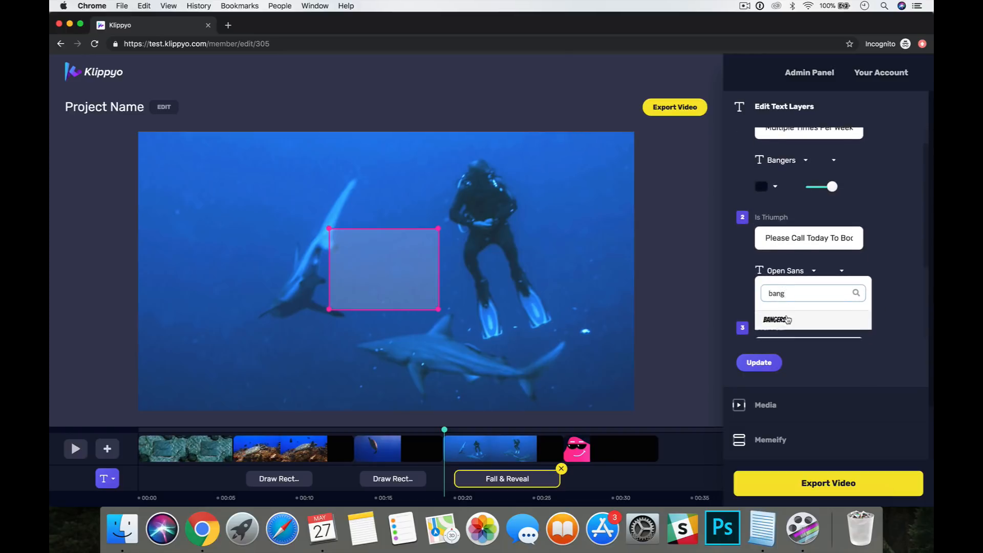
left_click(787, 318)
- Change the text color of the first and second Fall & Reveal lines to white
left_click(763, 186)
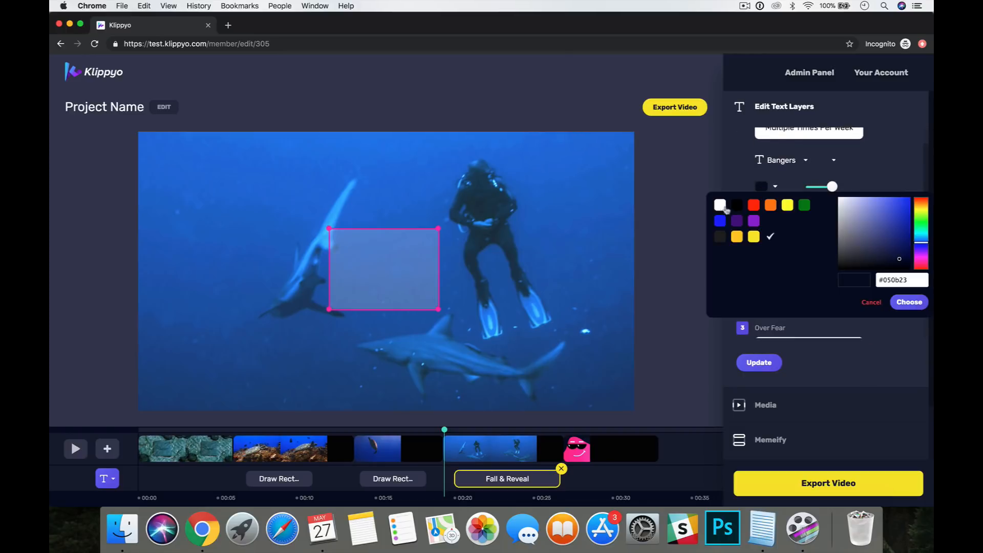
left_click(719, 205)
left_click(909, 302)
left_click(762, 297)
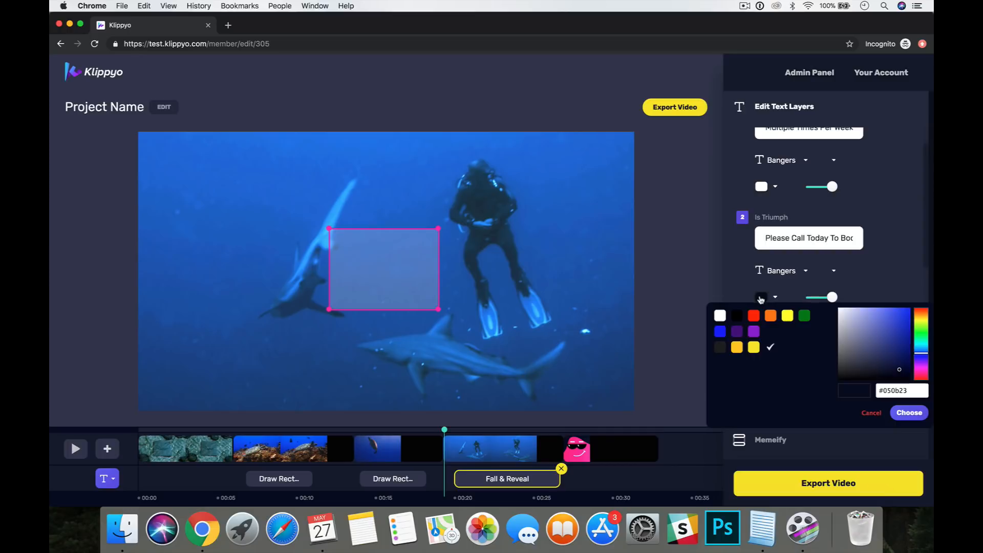
left_click(909, 412)
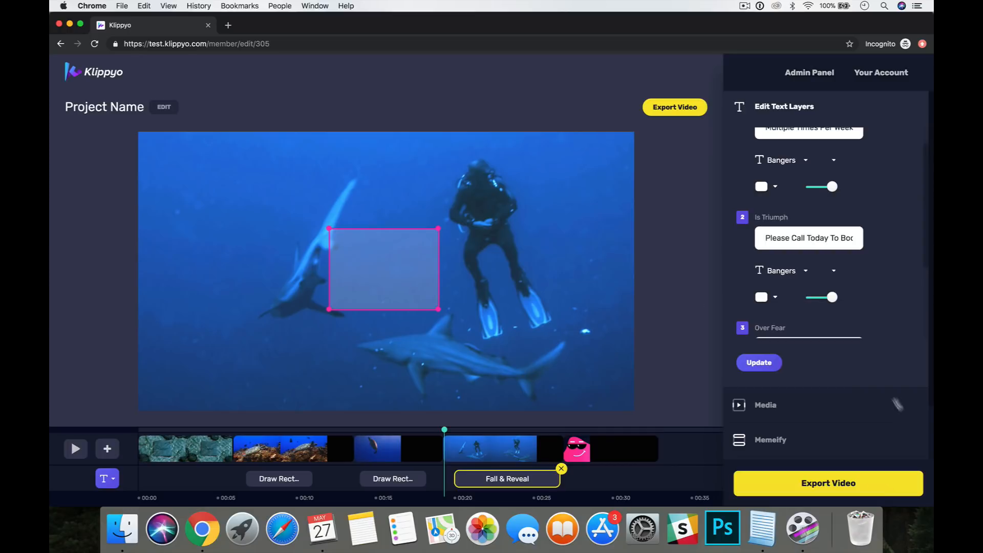
scroll(861, 314, "down", 3)
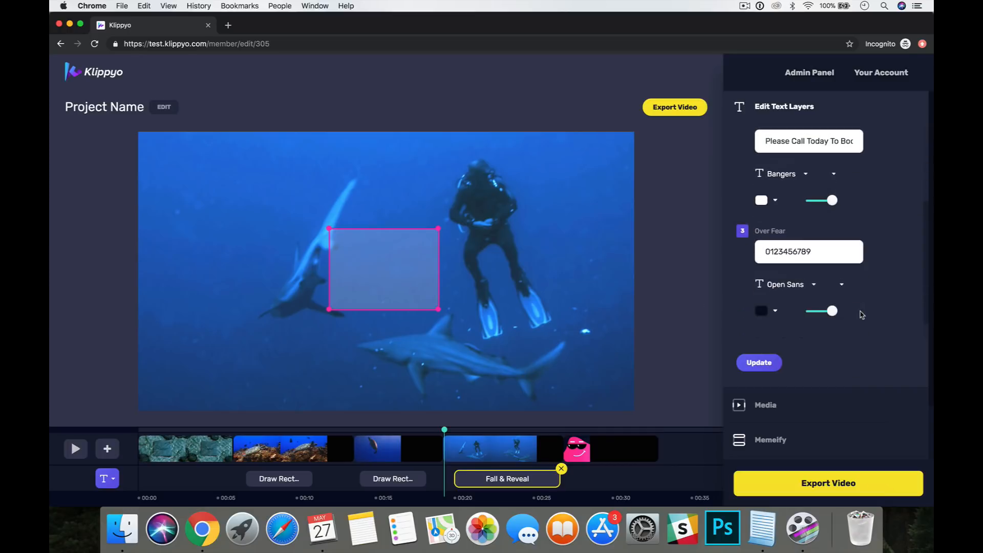
- Set the font of the third line of the Fall & Reveal text animation to Bangers
left_click(794, 287)
type("bange")
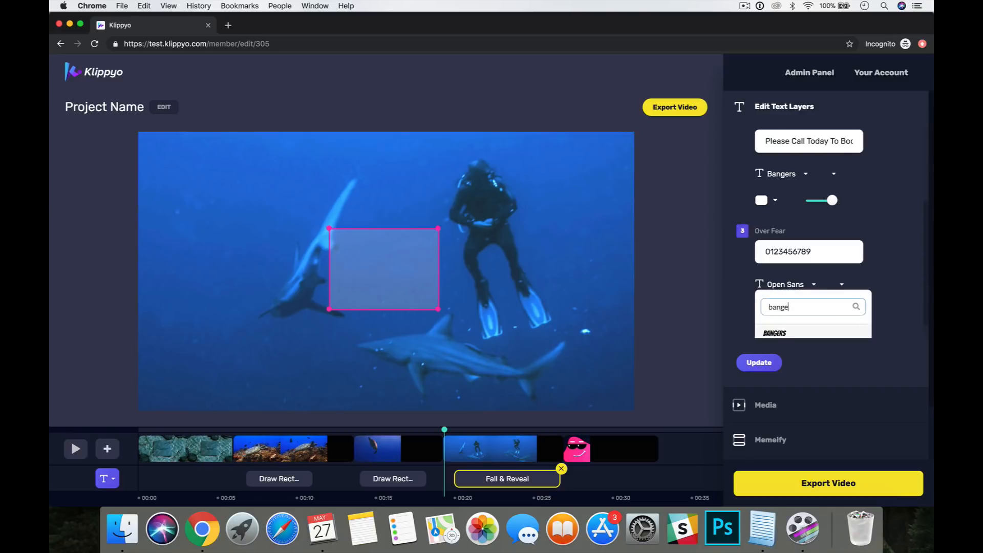
left_click(788, 334)
- Change the graphic color of the Fall & Reveal text animation to blue #0000ff and apply the text layer changes
scroll(779, 303, "down", 1)
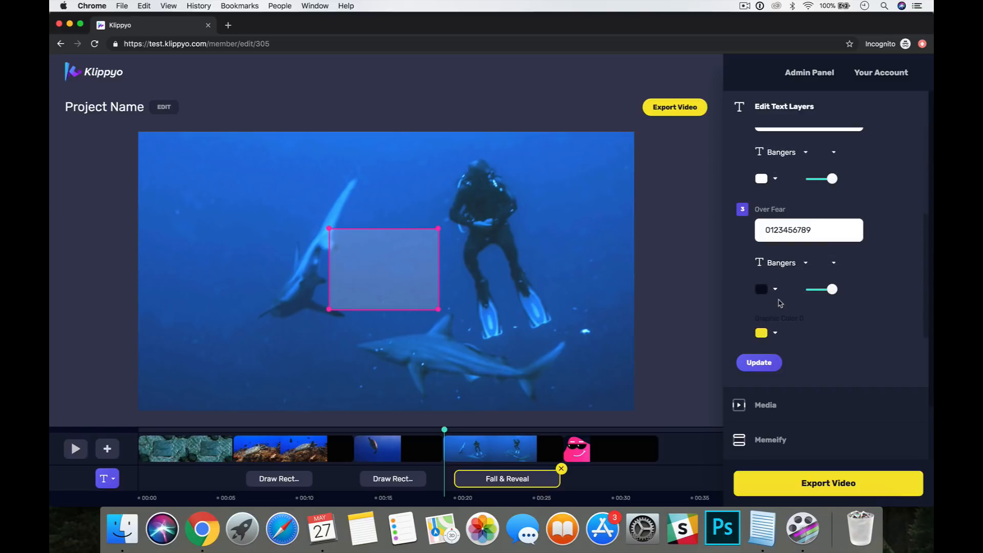
left_click(764, 335)
left_click(723, 373)
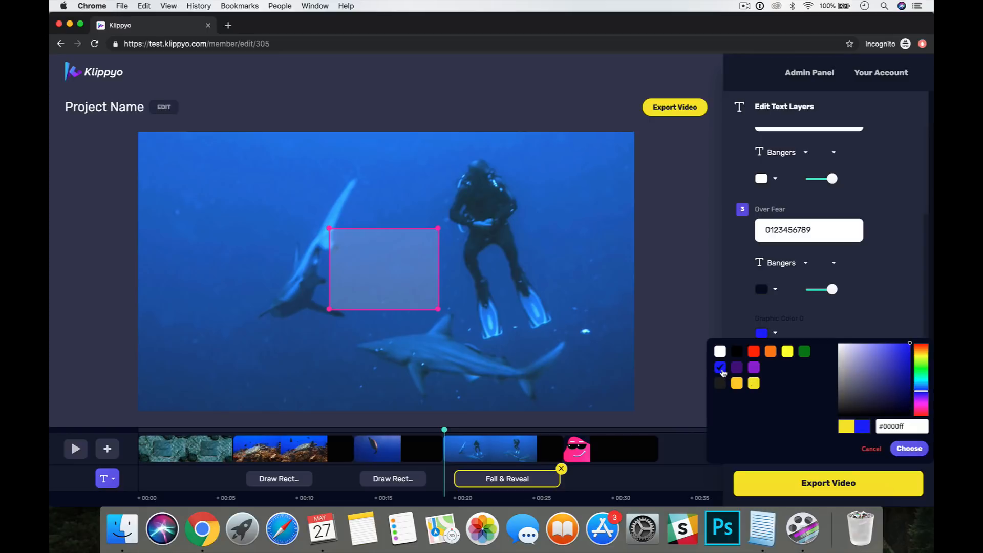
left_click(903, 452)
left_click(767, 369)
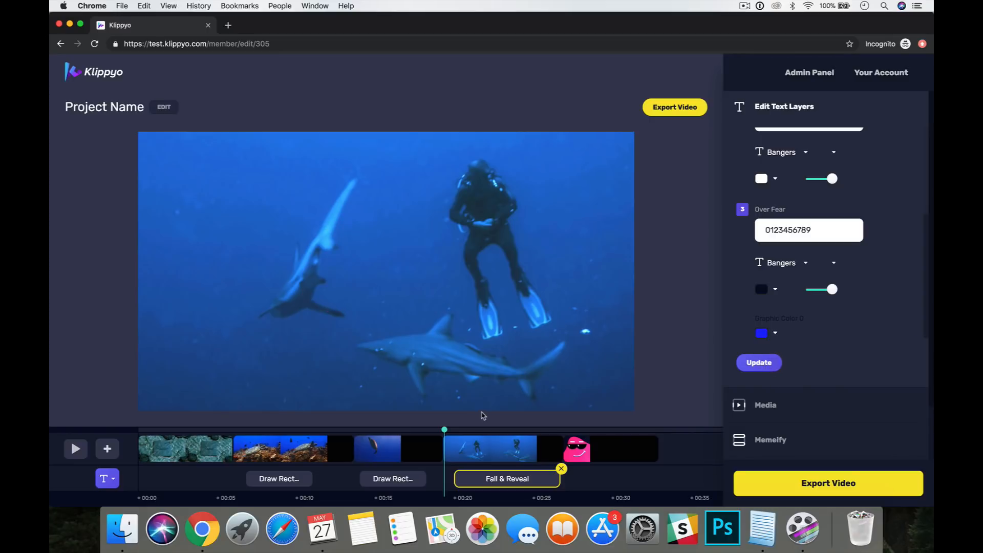
- Play the shark clip from just before the Fall & Reveal animation to check the text colors
left_click(450, 431)
left_click(82, 449)
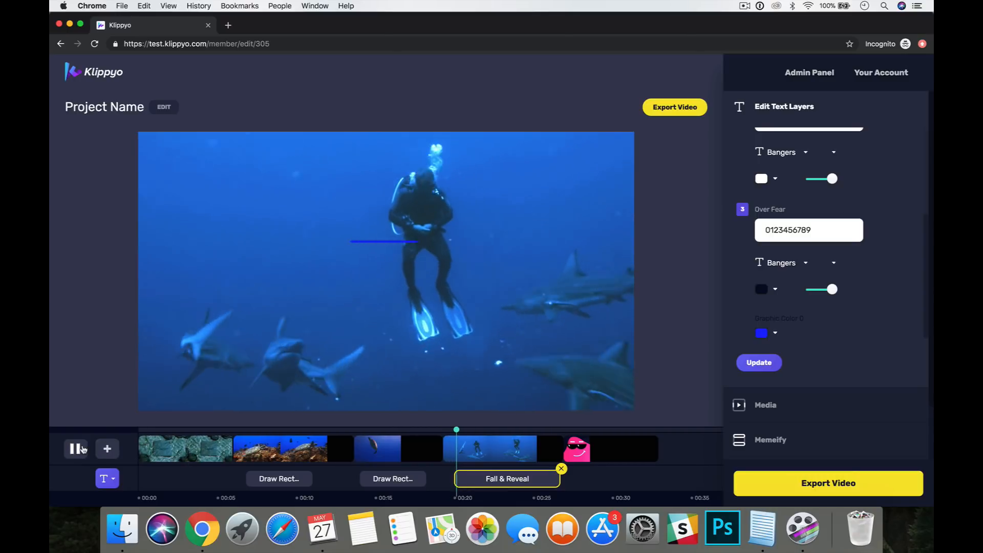
left_click(82, 449)
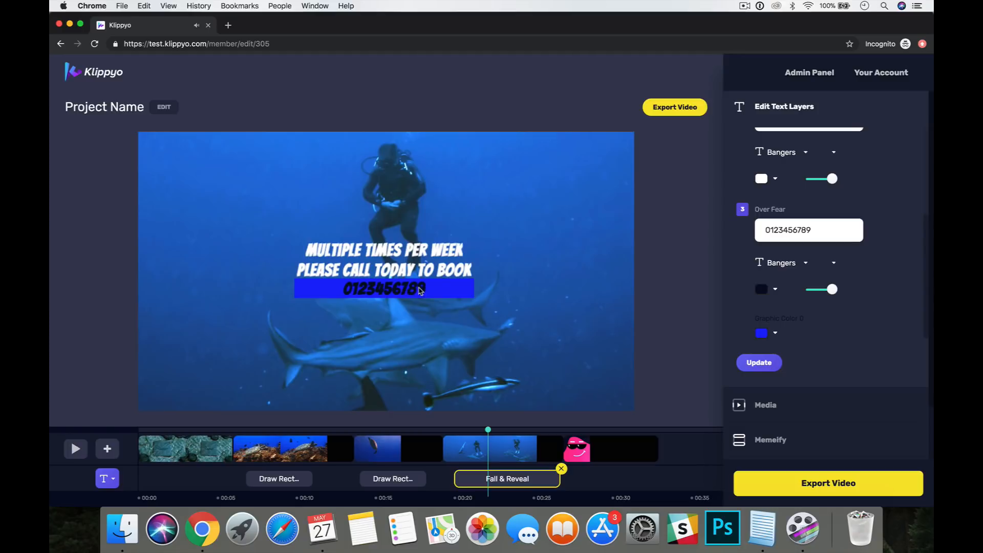
- Change the text color of the third Fall & Reveal line to white and update the animation
left_click(762, 289)
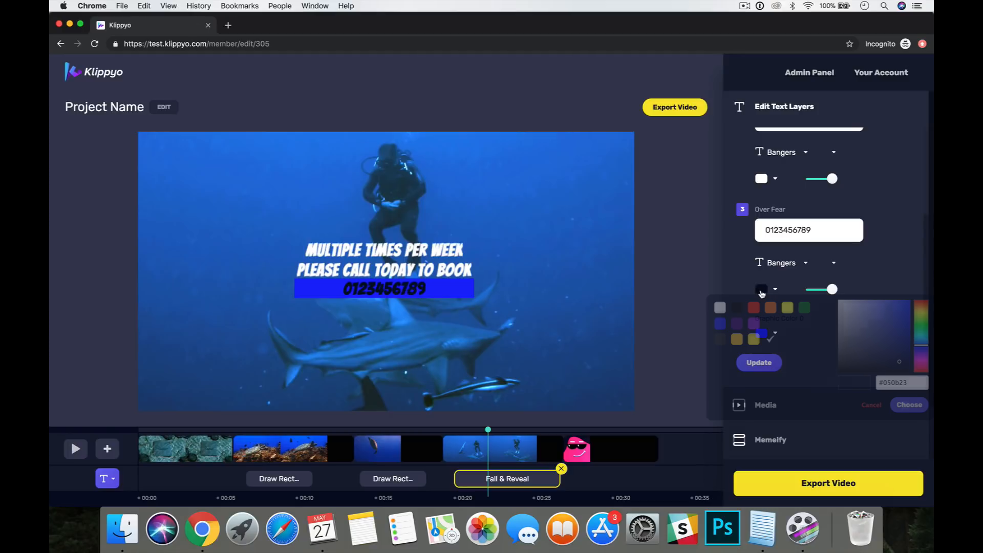
left_click(721, 309)
left_click(909, 405)
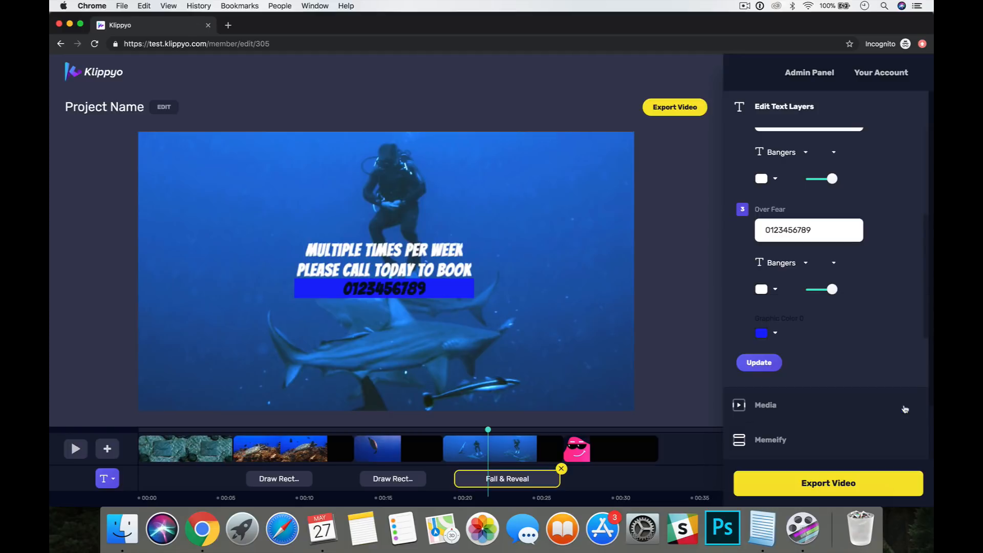
left_click(768, 366)
- Enlarge the Fall & Reveal text box in the preview and move it back to the middle of the frame
left_click(478, 478)
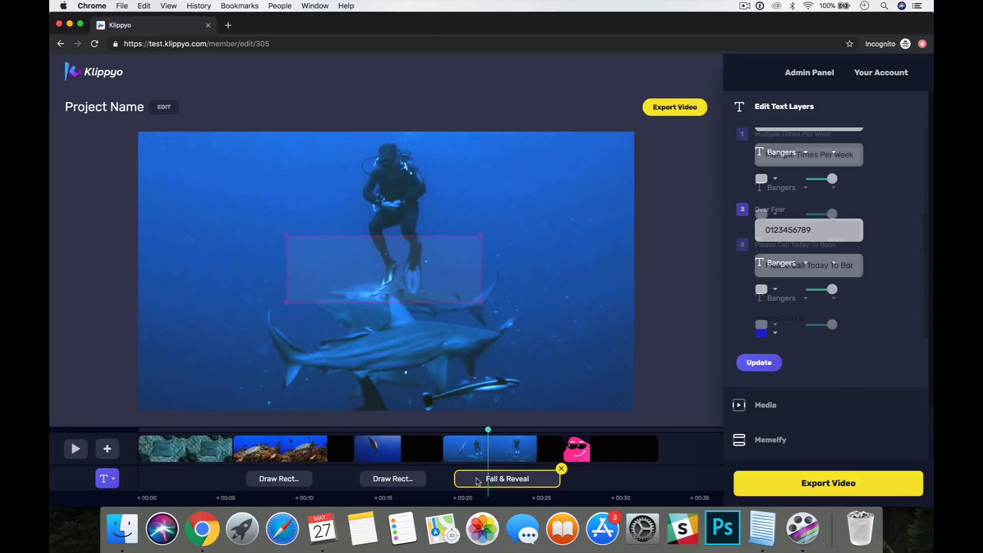
left_click_drag(483, 302, 595, 345)
left_click_drag(532, 310, 481, 288)
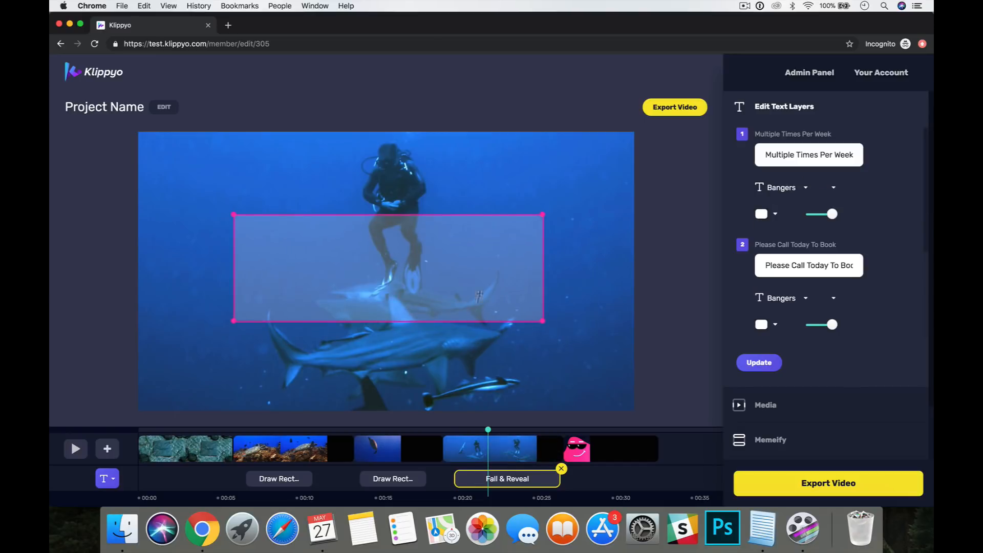
- Preview the enlarged Fall & Reveal text over the shark clip through to the start of the outro
left_click(450, 440)
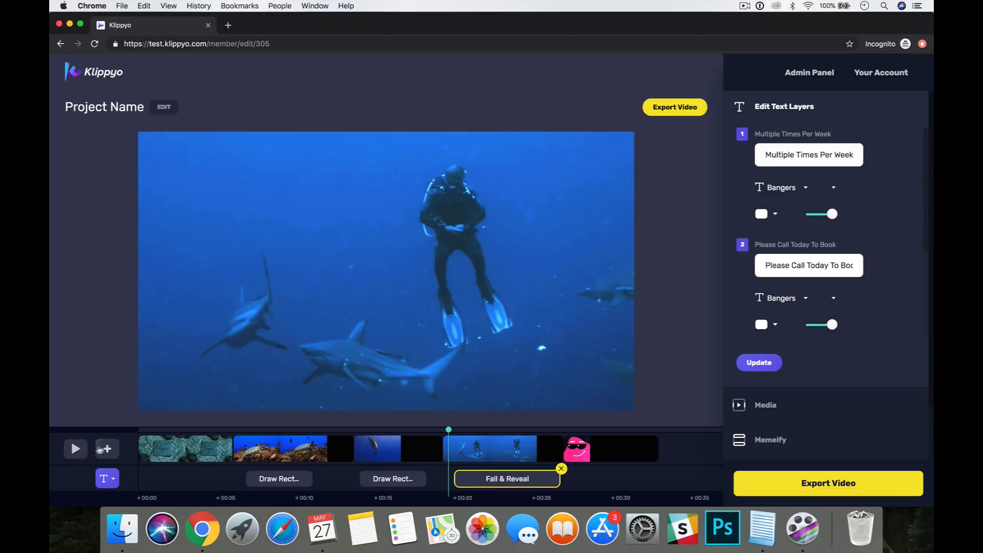
left_click(76, 449)
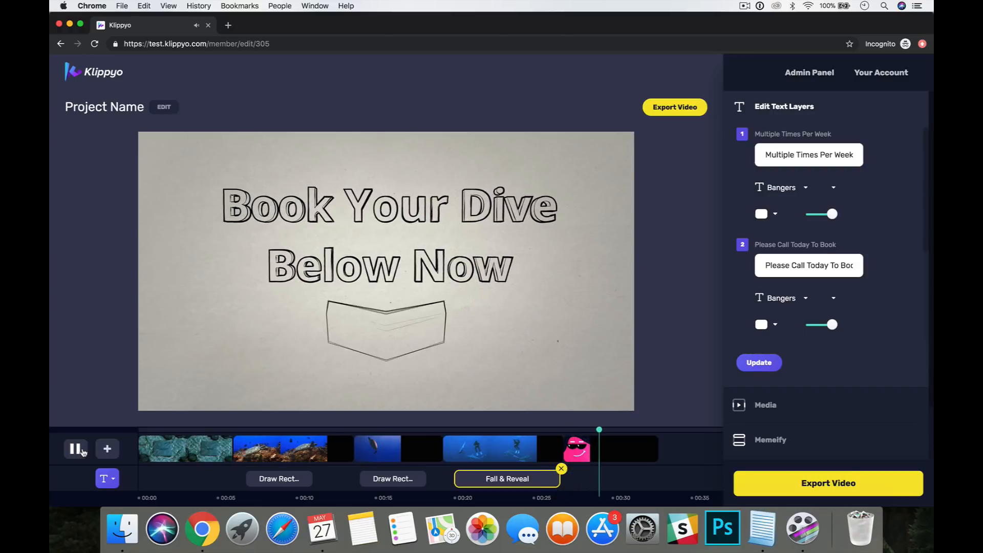
left_click(81, 450)
- Play the whole video from near the beginning through to the outro to review it
left_click(145, 430)
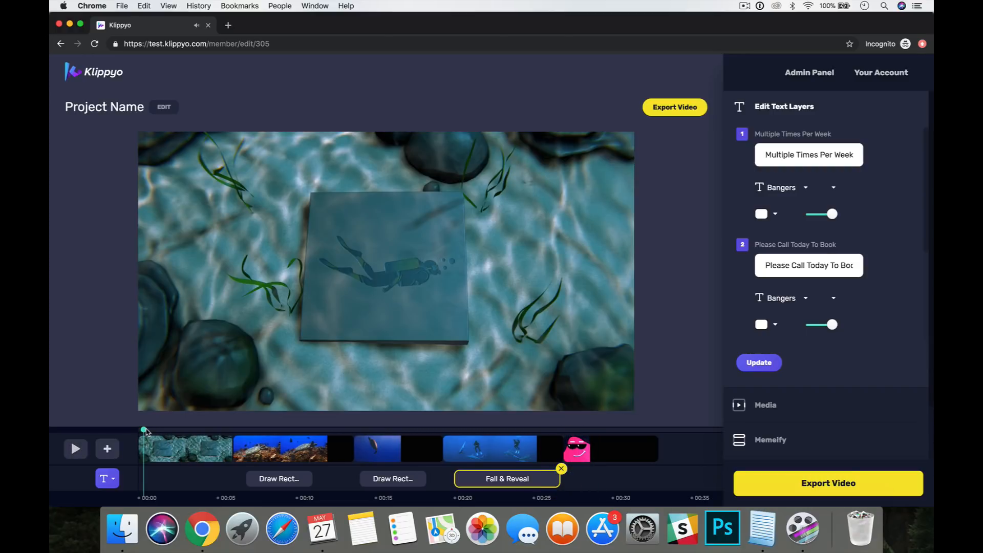
left_click(75, 449)
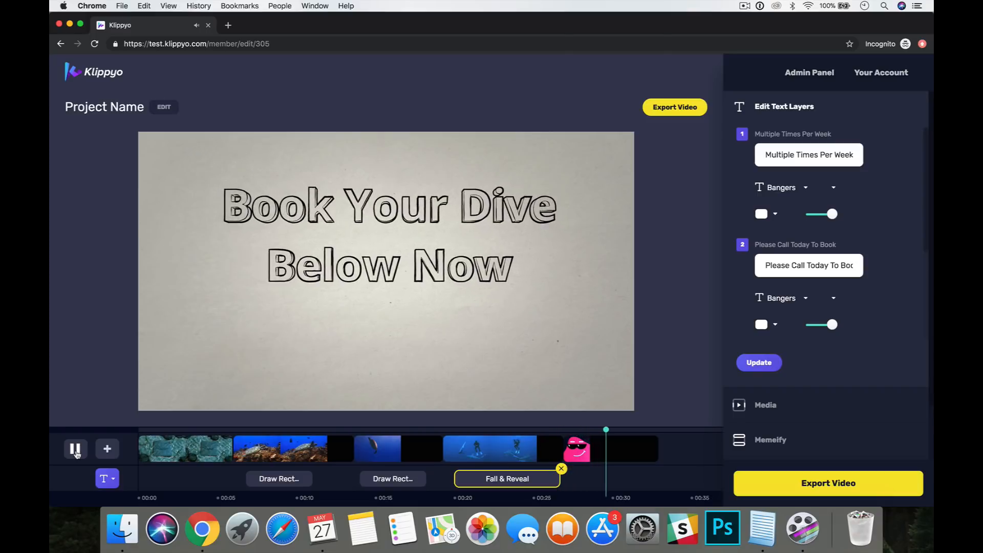
left_click(75, 450)
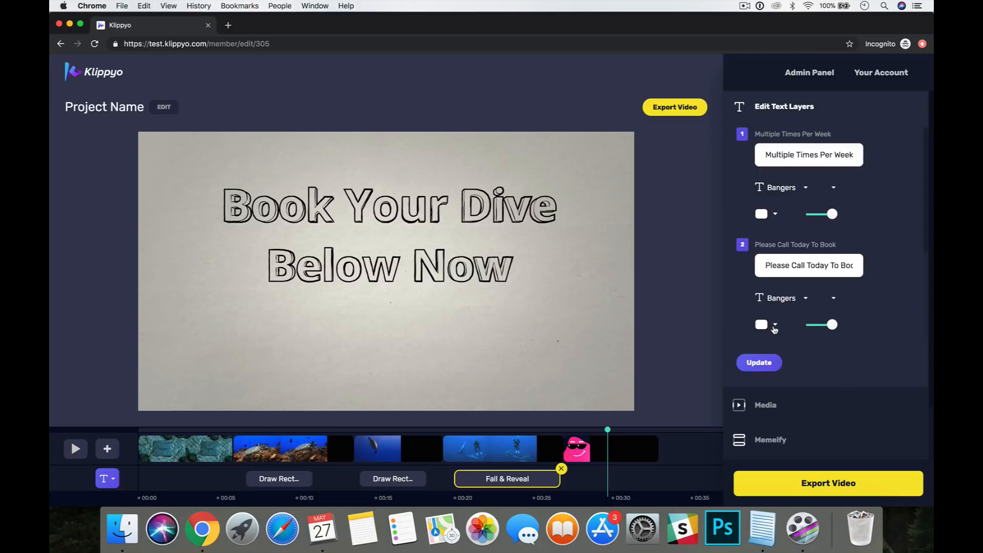
- Add a top-only meme bar over the video with the text "Ever Wanted To Dive?"
left_click(340, 430)
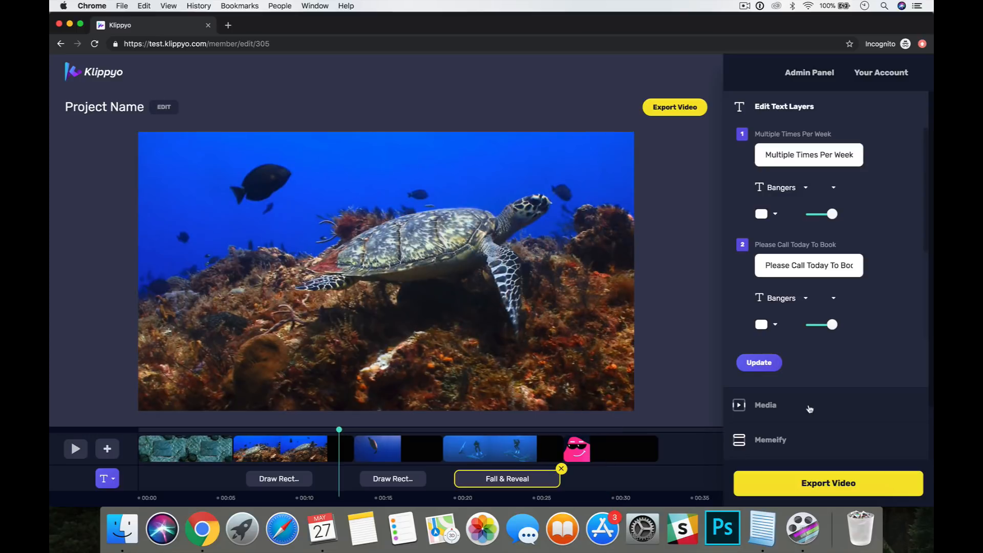
left_click(784, 436)
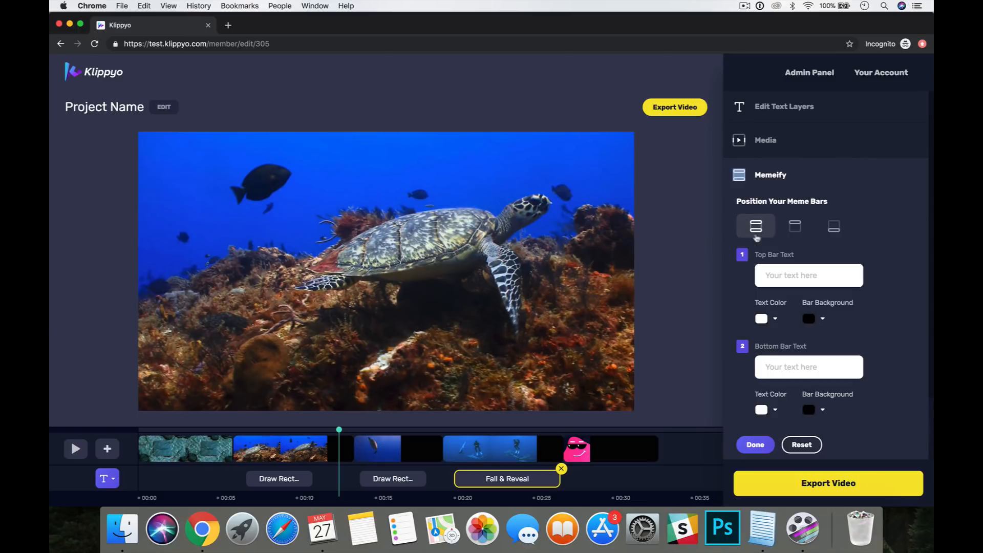
left_click(794, 226)
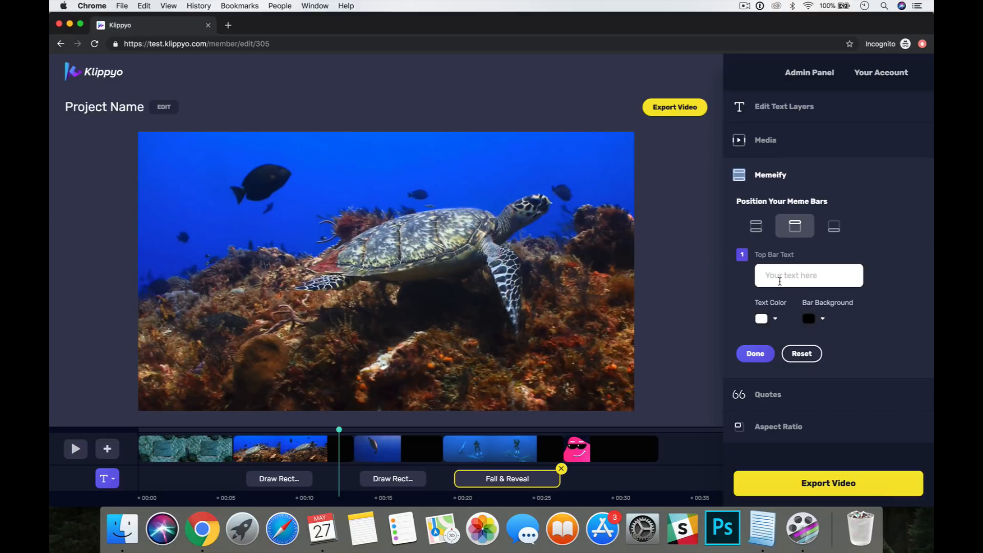
left_click(780, 281)
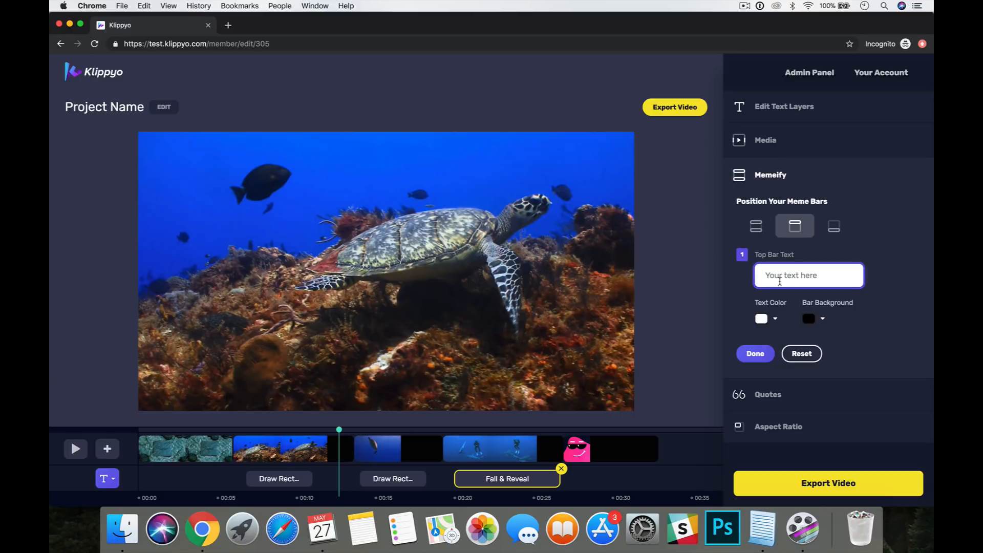
type("Ever Wanted To Dive?")
left_click(760, 355)
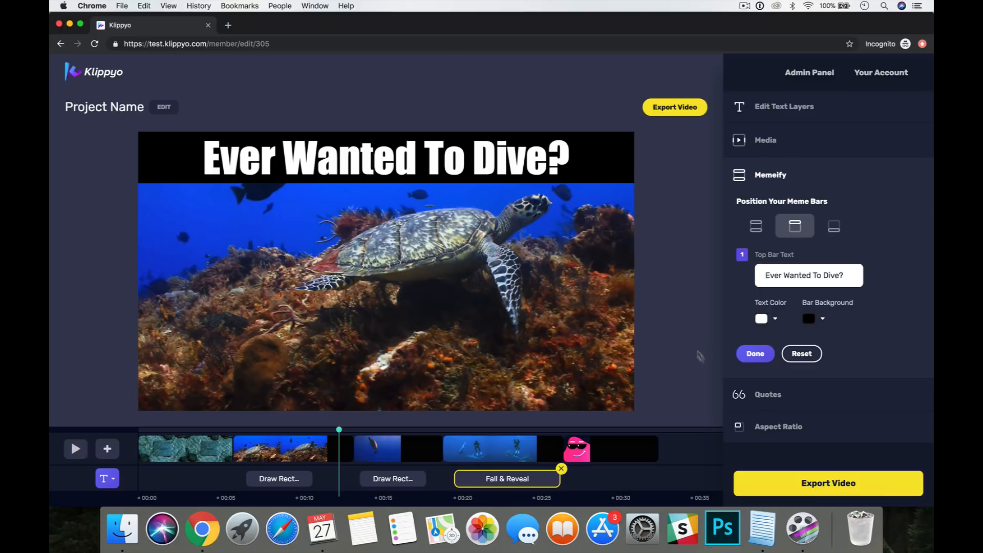
- Examine the landscape, square and vertical aspect ratio presets available for the video
left_click(768, 425)
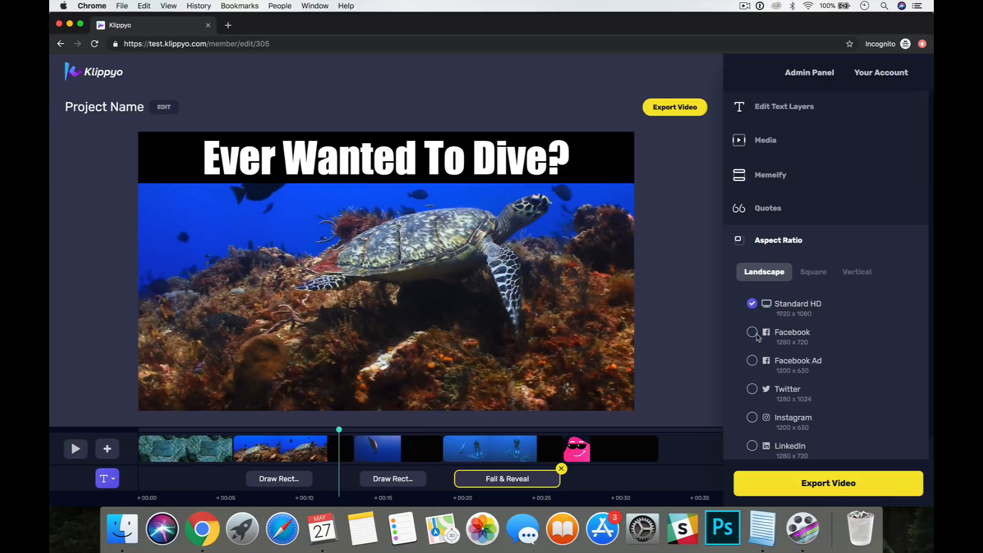
left_click(813, 272)
left_click(856, 272)
left_click(771, 277)
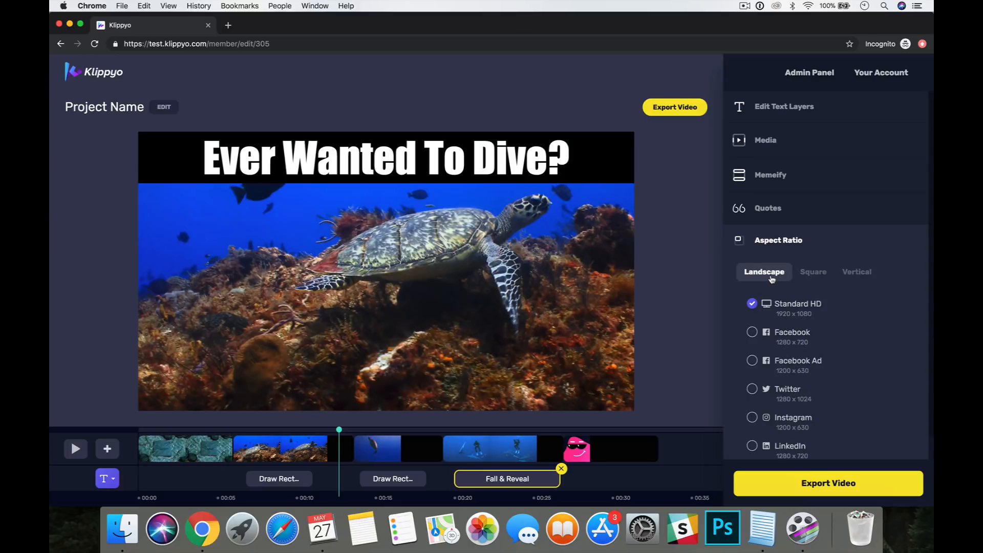